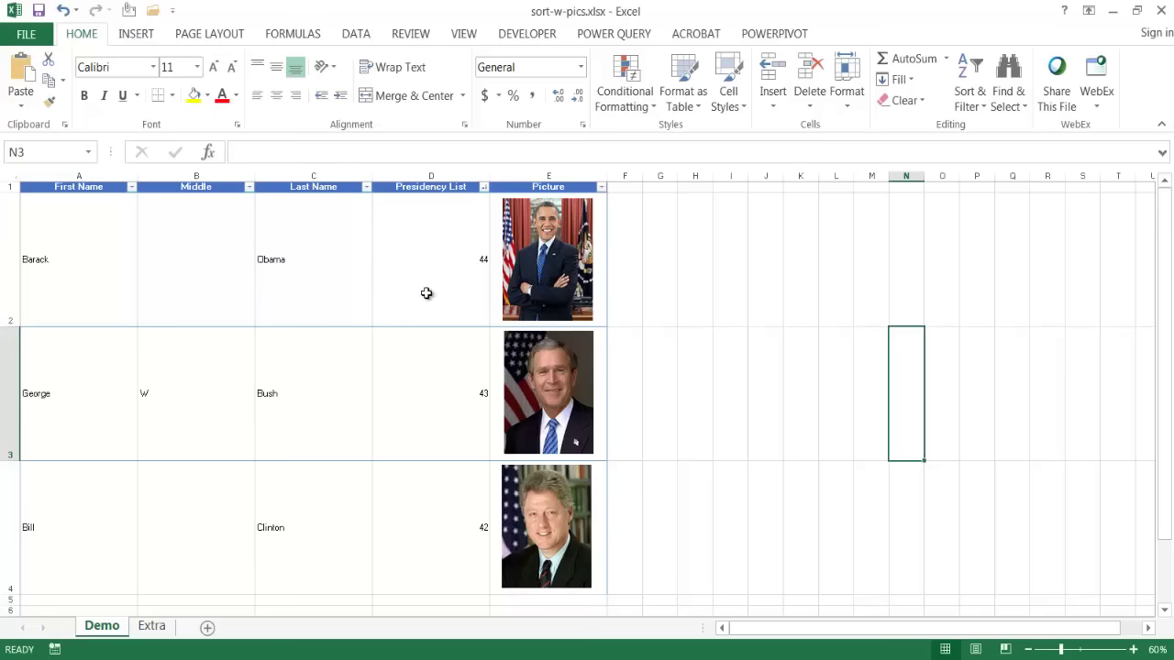
- Sort the table by the Presidency List column from smallest to largest
{"action": "left_click", "coordinate": [483, 188]}
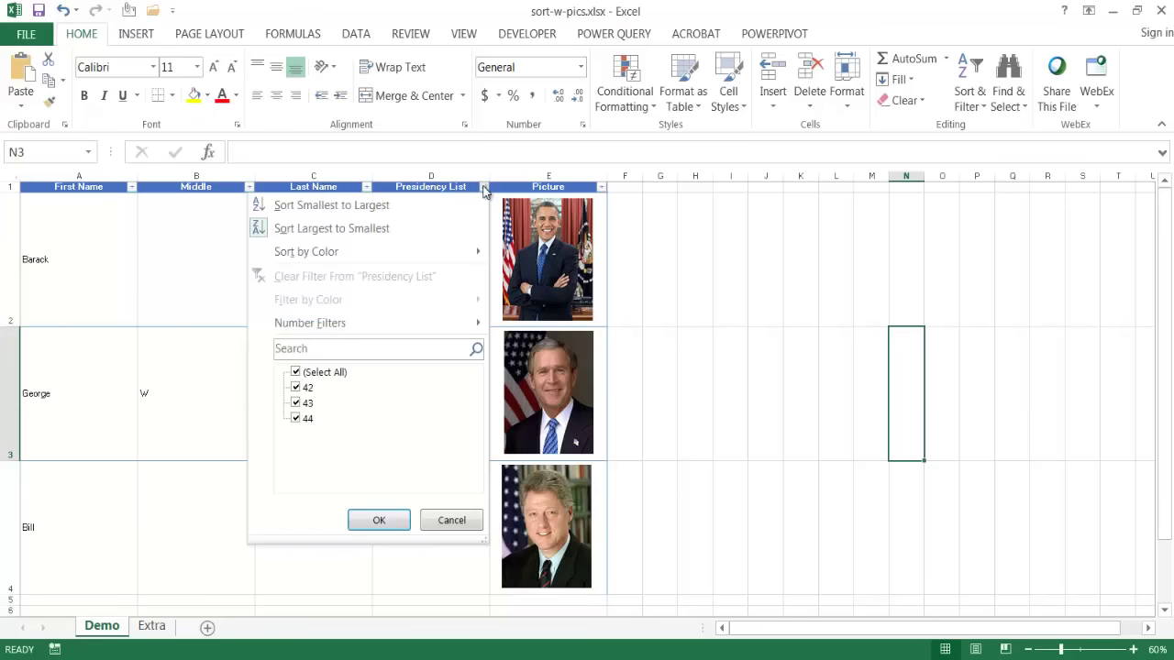
{"action": "left_click", "coordinate": [291, 205]}
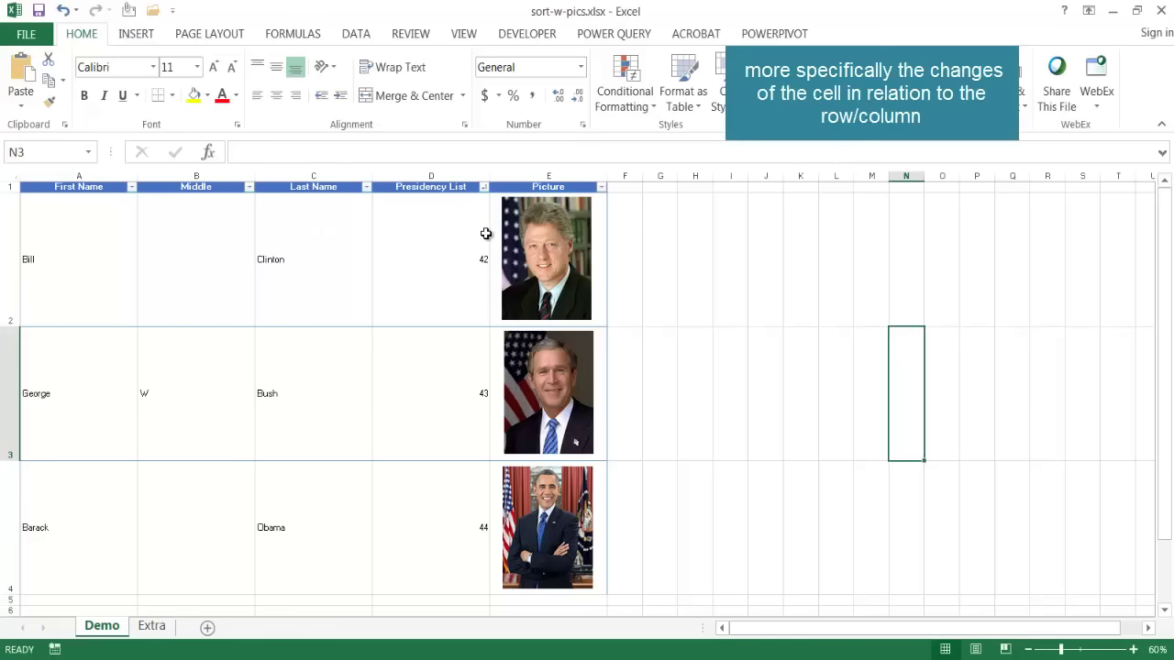
- Open the size and properties settings for the picture in row 2
{"action": "left_click", "coordinate": [545, 255]}
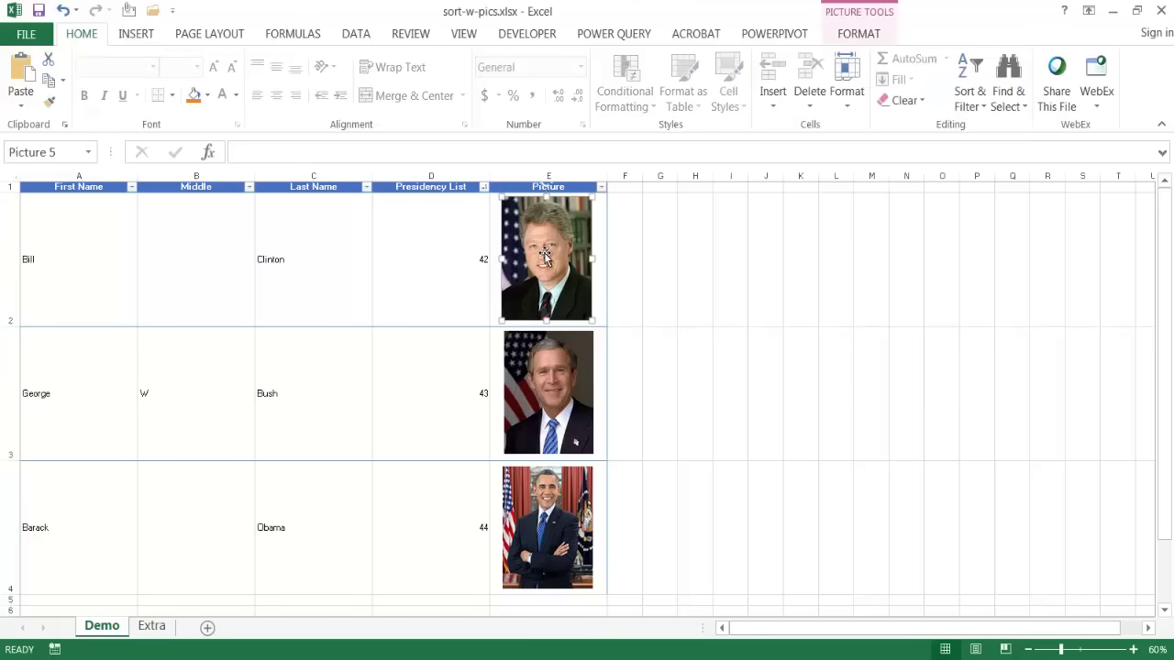
{"action": "left_click", "coordinate": [876, 35]}
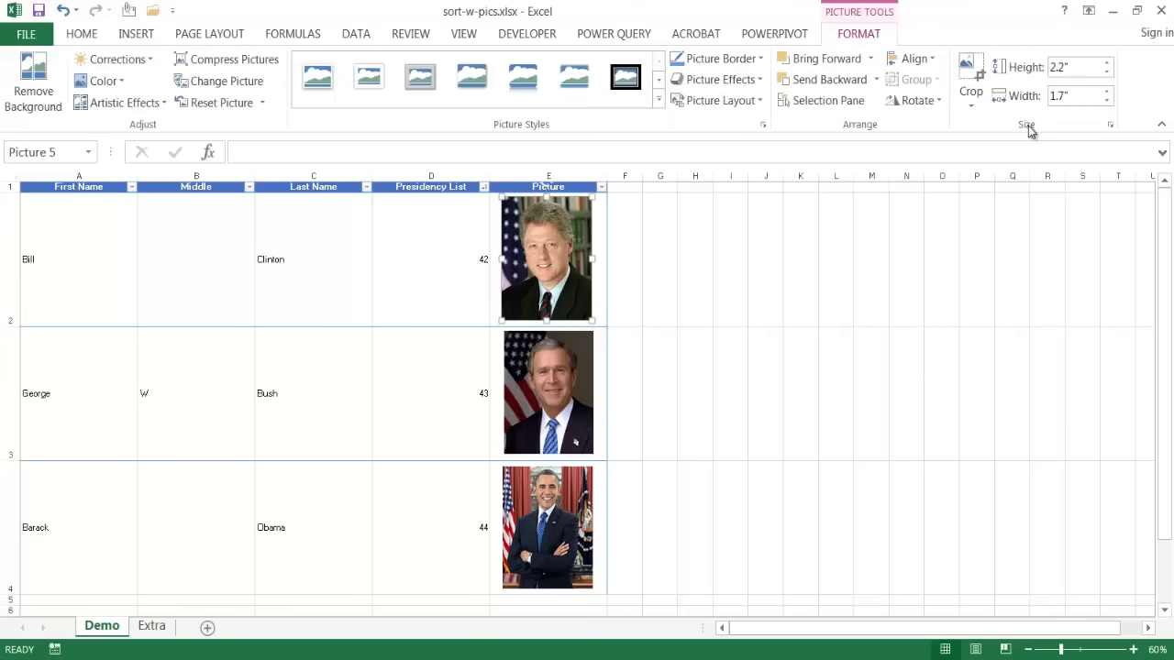
{"action": "left_click", "coordinate": [1110, 126]}
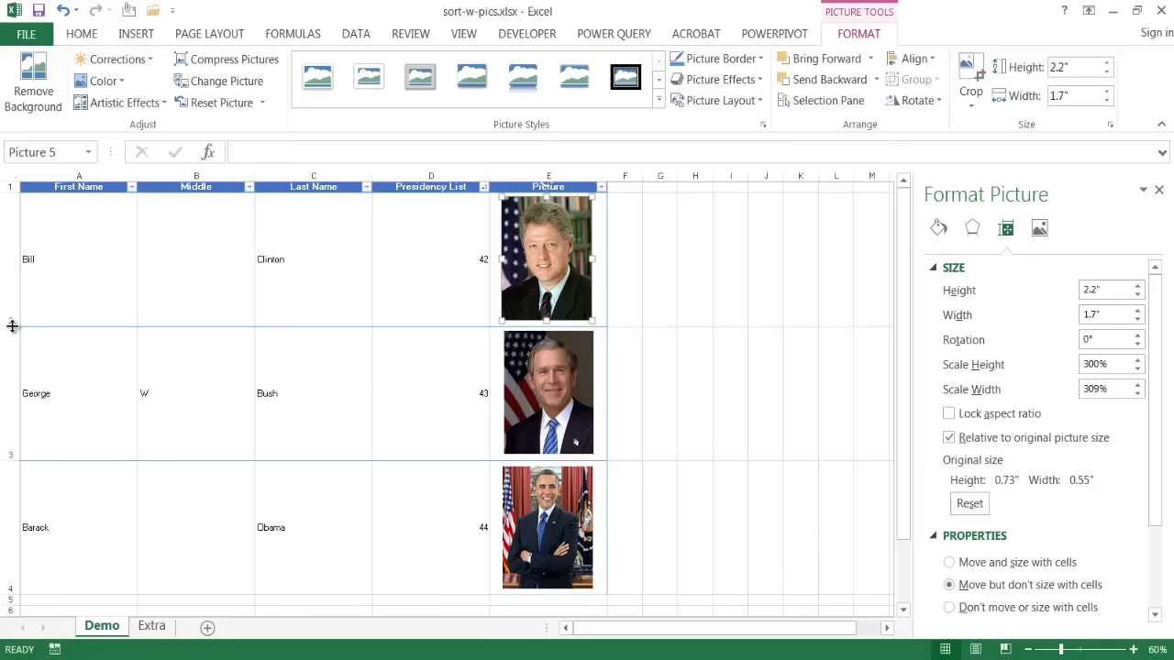
- Try shortening row 2 with its picture set to move but not size with cells, and undo the height change
{"action": "left_click_drag", "start_coordinate": [12, 325], "coordinate": [13, 268]}
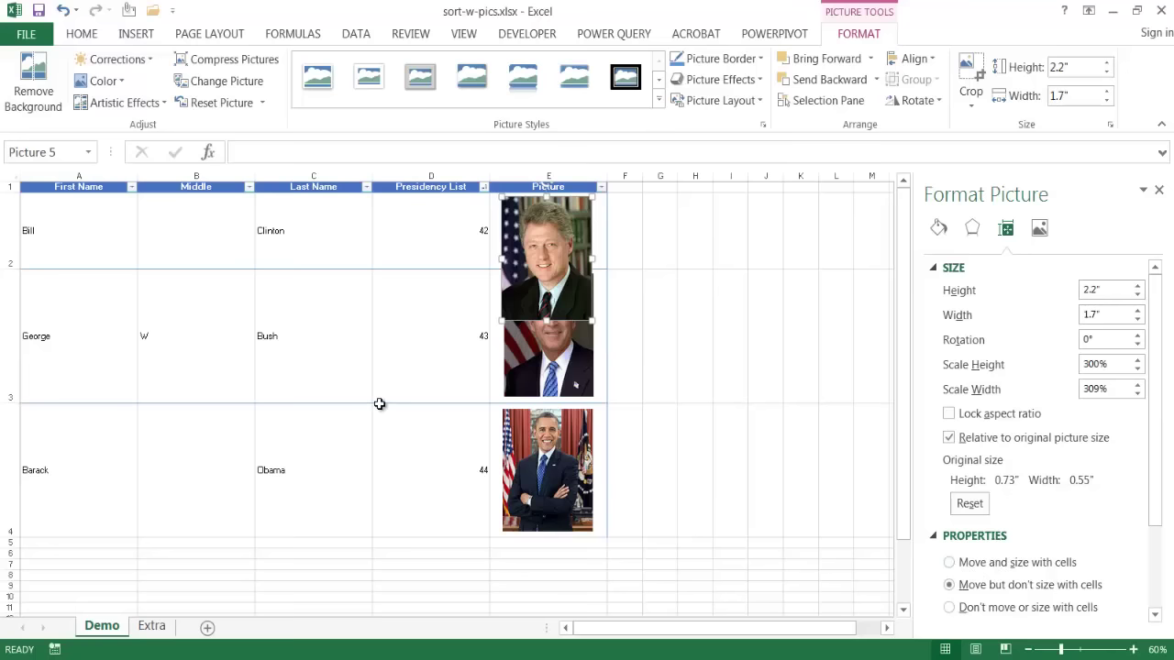
{"action": "key", "text": "ctrl+z"}
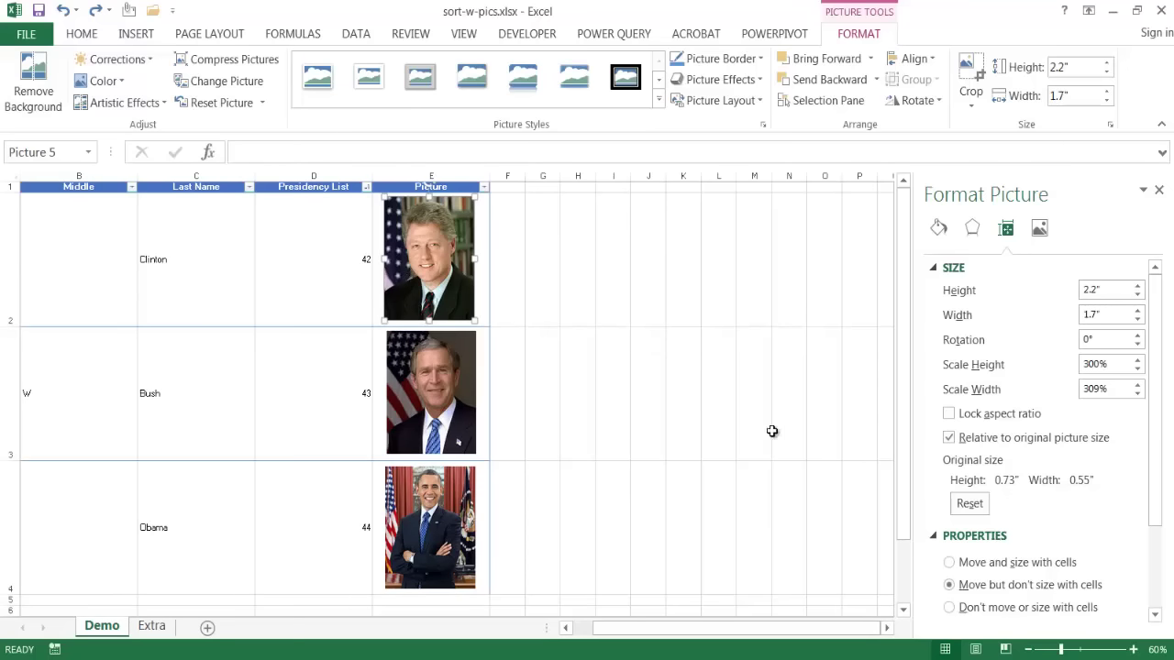
- Set the row 2 picture to move and size with cells, try shortening the row, and undo the height change
{"action": "left_click_drag", "start_coordinate": [801, 629], "coordinate": [780, 630]}
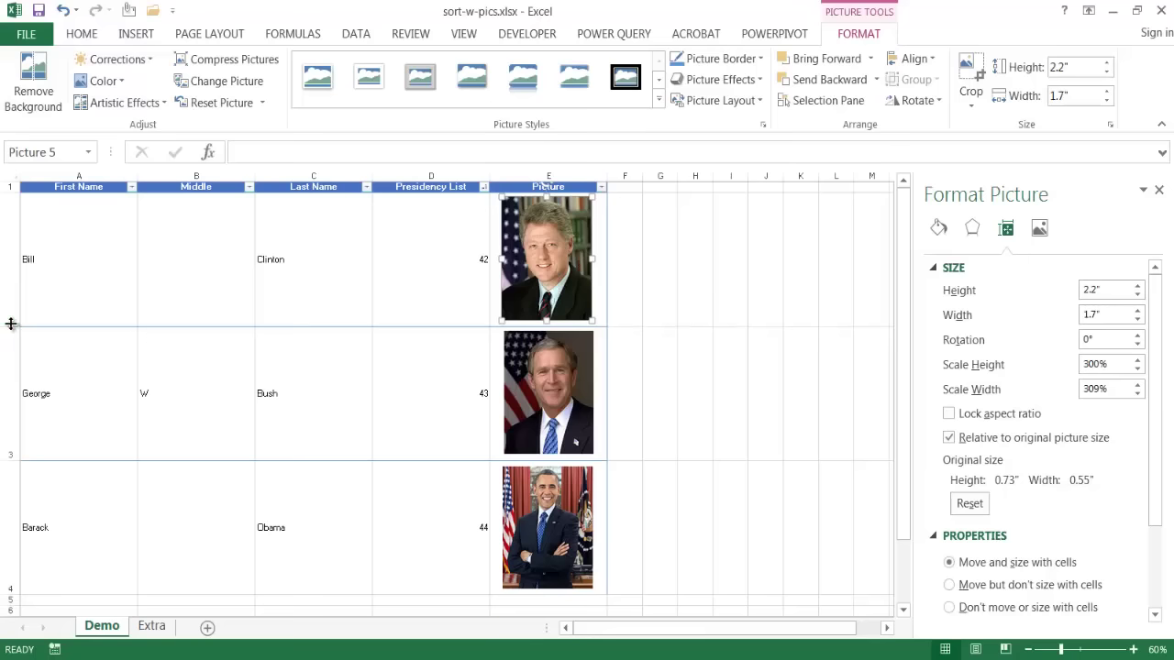
{"action": "left_click_drag", "start_coordinate": [11, 324], "coordinate": [11, 255]}
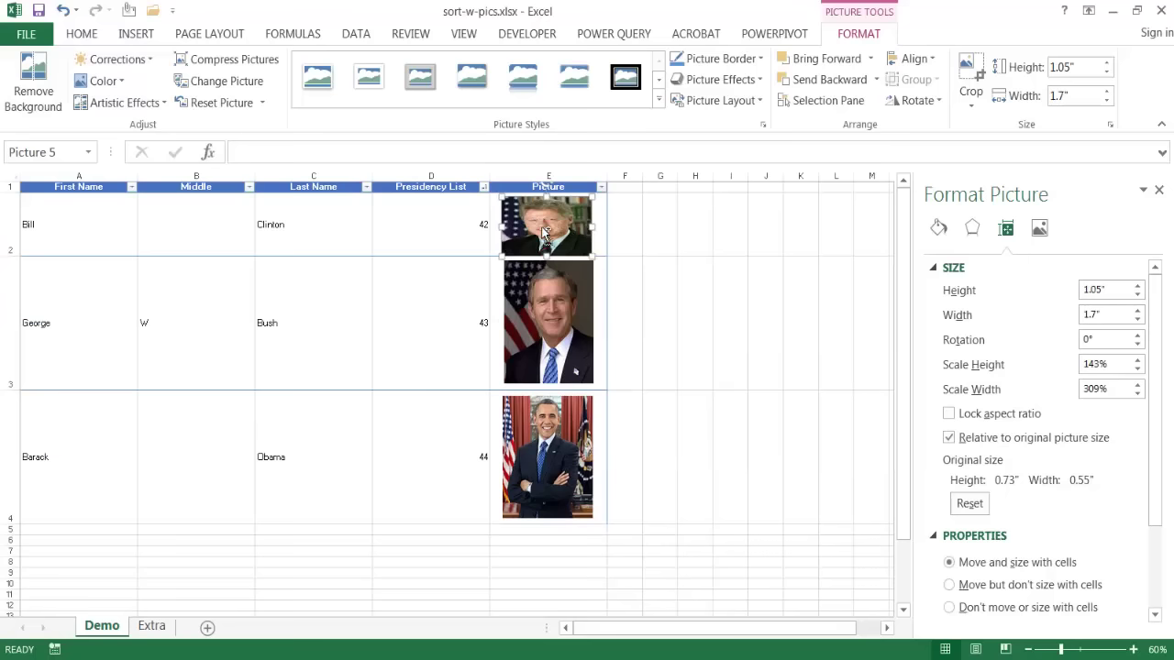
{"action": "key", "text": "ctrl+z"}
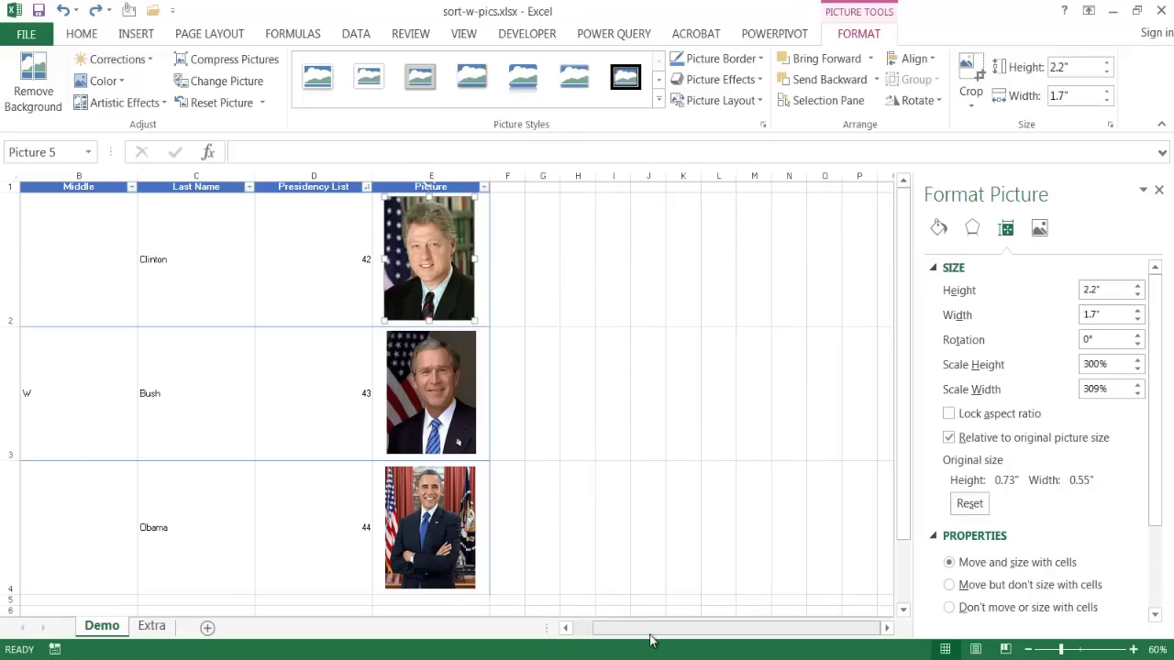
{"action": "left_click_drag", "start_coordinate": [642, 637], "coordinate": [623, 638]}
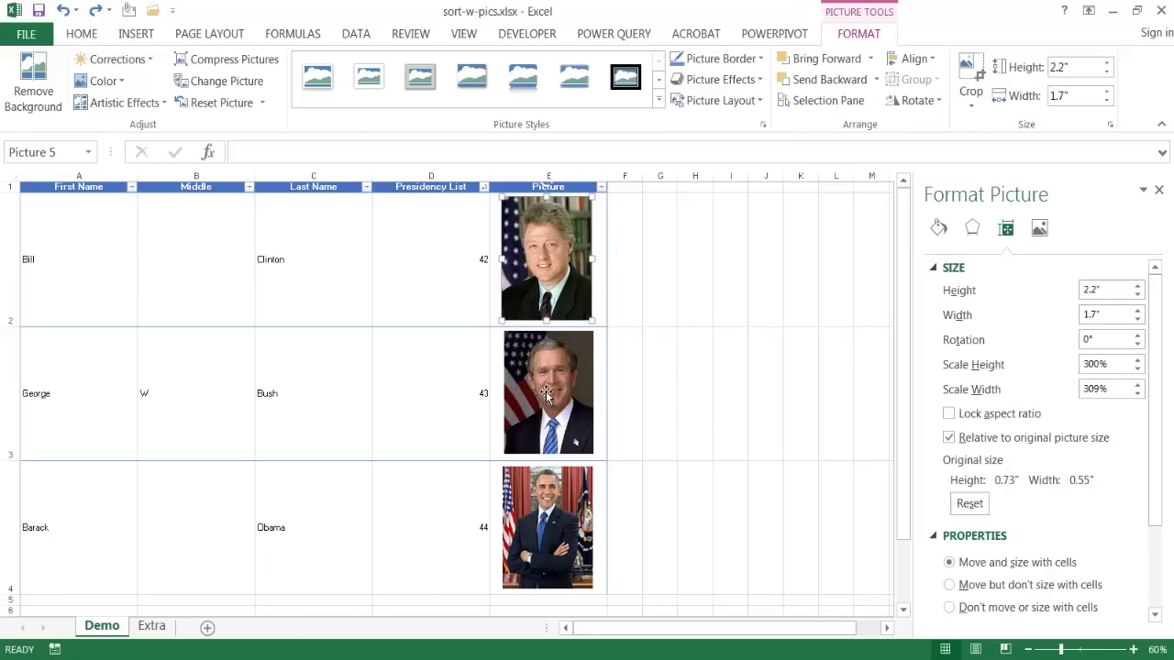
- Set the row 2 picture to move but not size with cells, and check the size and properties of the other pictures
{"action": "left_click", "coordinate": [950, 588]}
{"action": "left_click", "coordinate": [553, 405]}
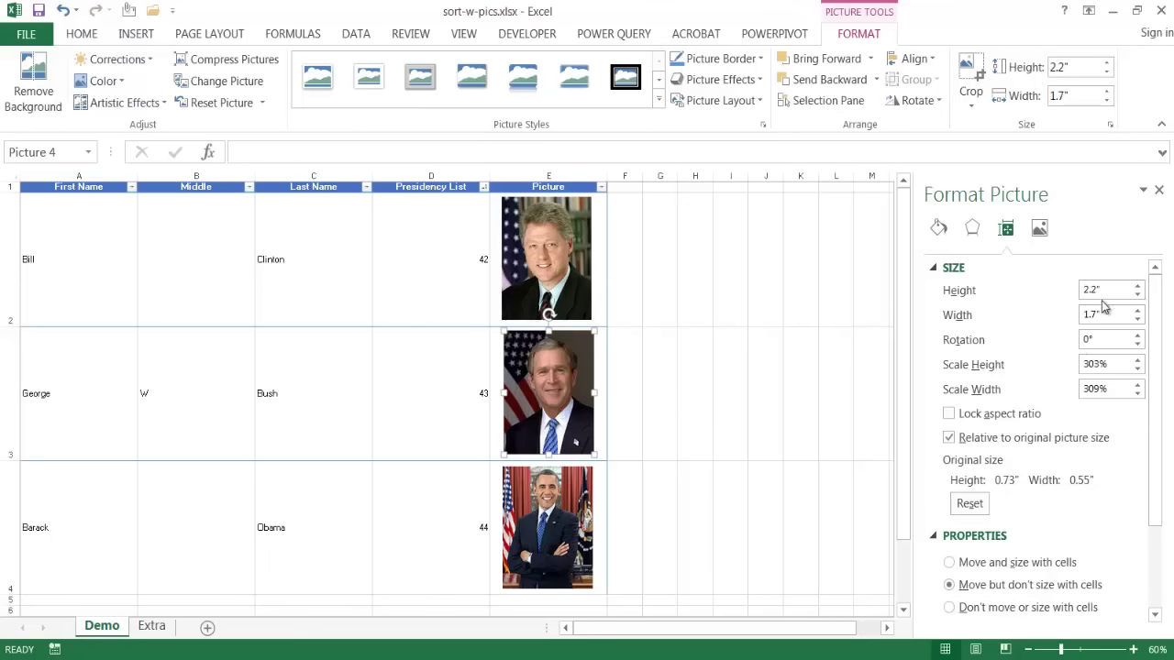
{"action": "left_click", "coordinate": [570, 530]}
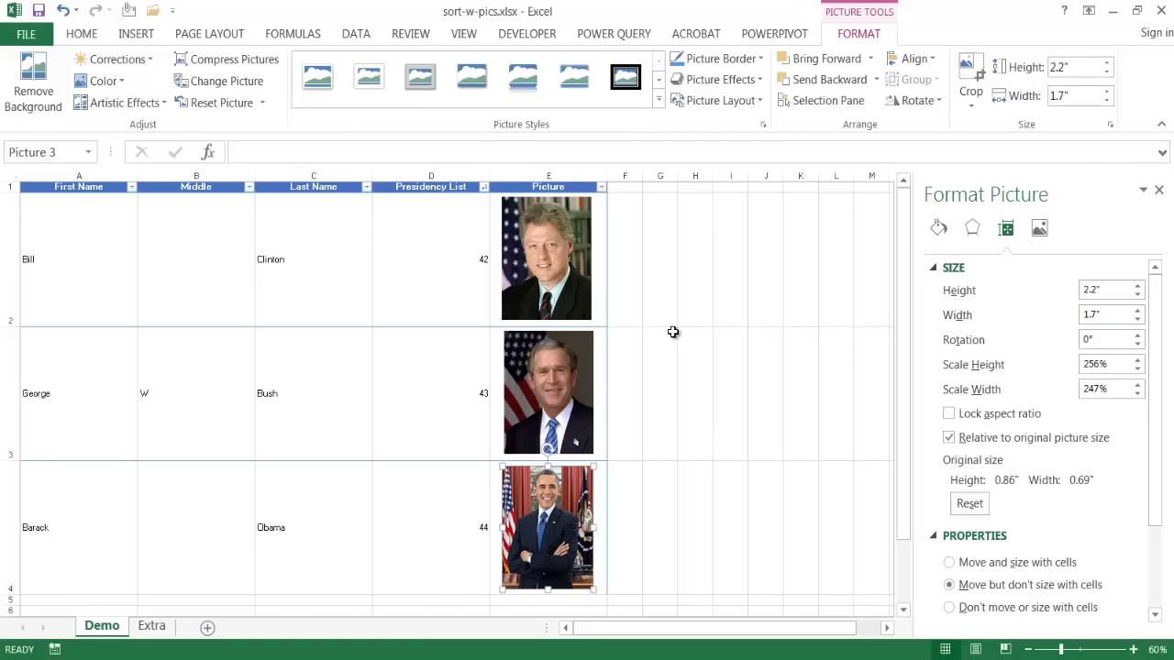
{"action": "left_click", "coordinate": [551, 246]}
{"action": "left_click", "coordinate": [553, 374]}
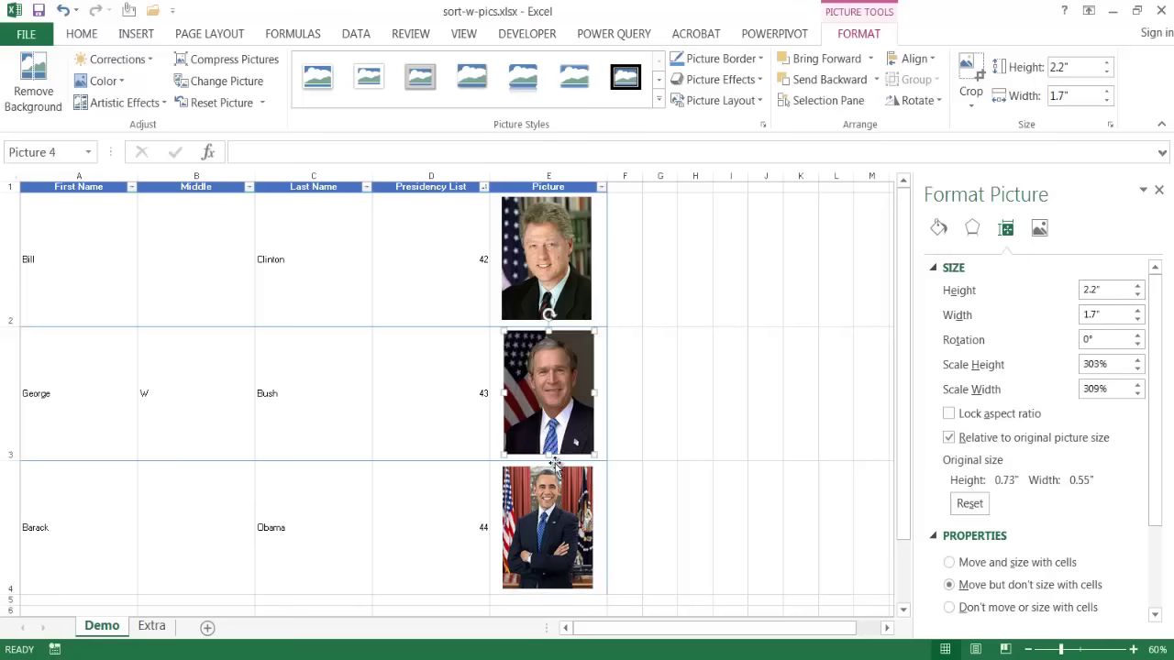
{"action": "left_click", "coordinate": [548, 500]}
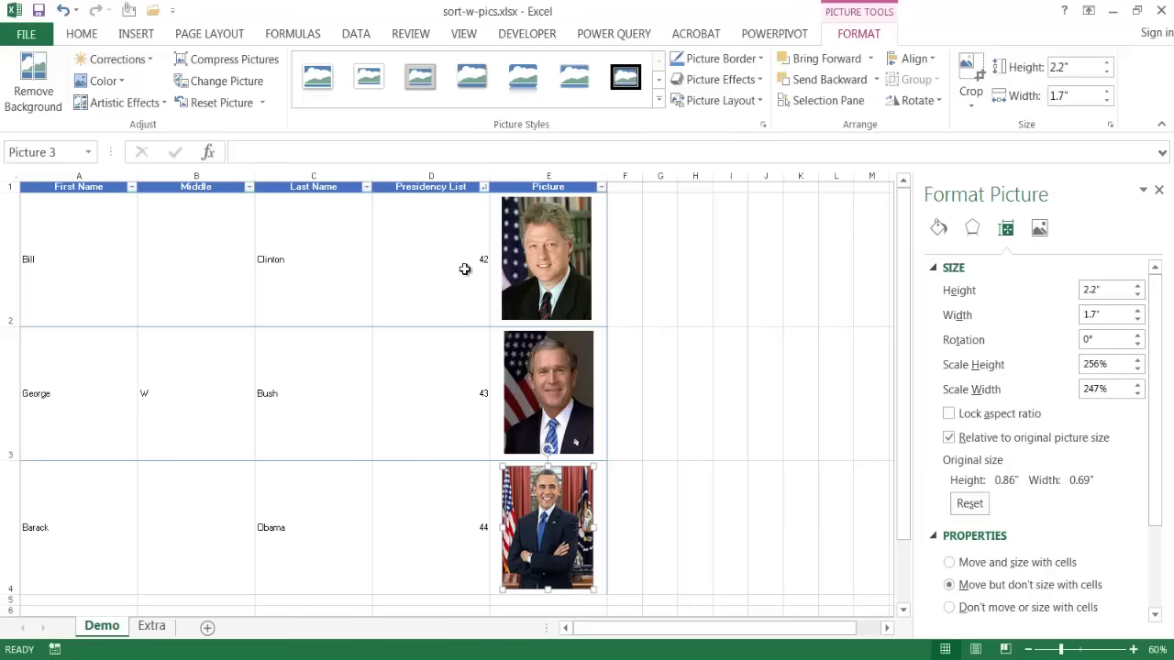
{"action": "left_click", "coordinate": [1158, 189]}
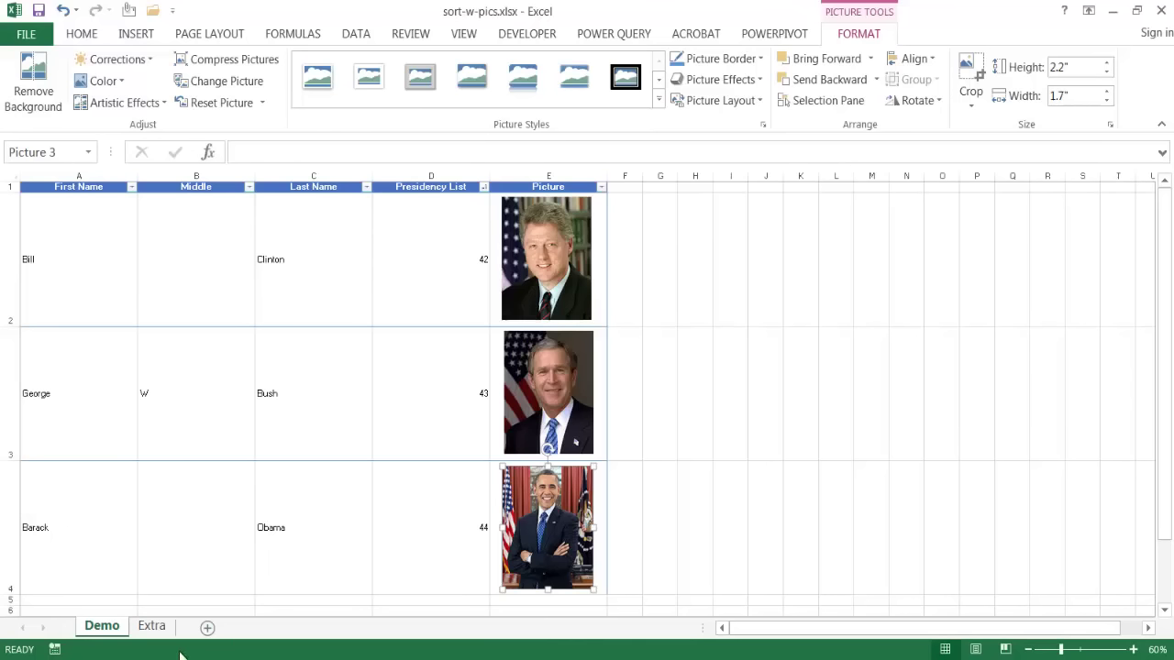
- Copy the George H.W. Bush data in A5:D5 of the Extra sheet and paste it at A5 of the Demo sheet
{"action": "left_click", "coordinate": [155, 631]}
{"action": "scroll", "coordinate": [468, 459], "scroll_direction": "down", "scroll_amount": 2}
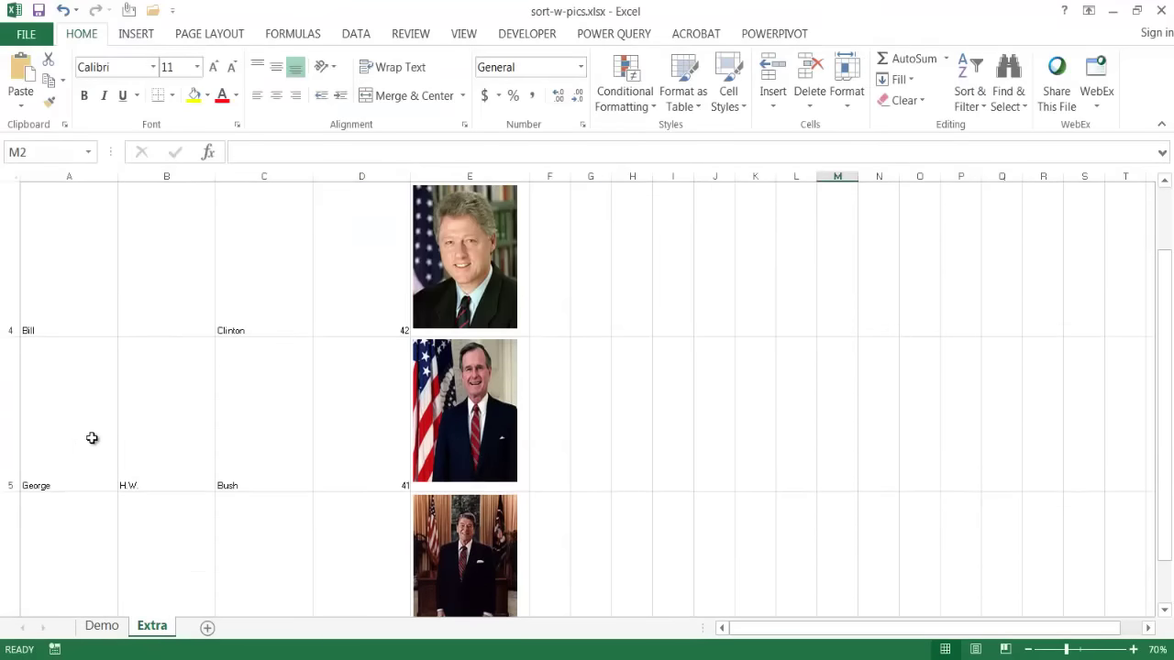
{"action": "left_click_drag", "start_coordinate": [64, 439], "coordinate": [362, 429]}
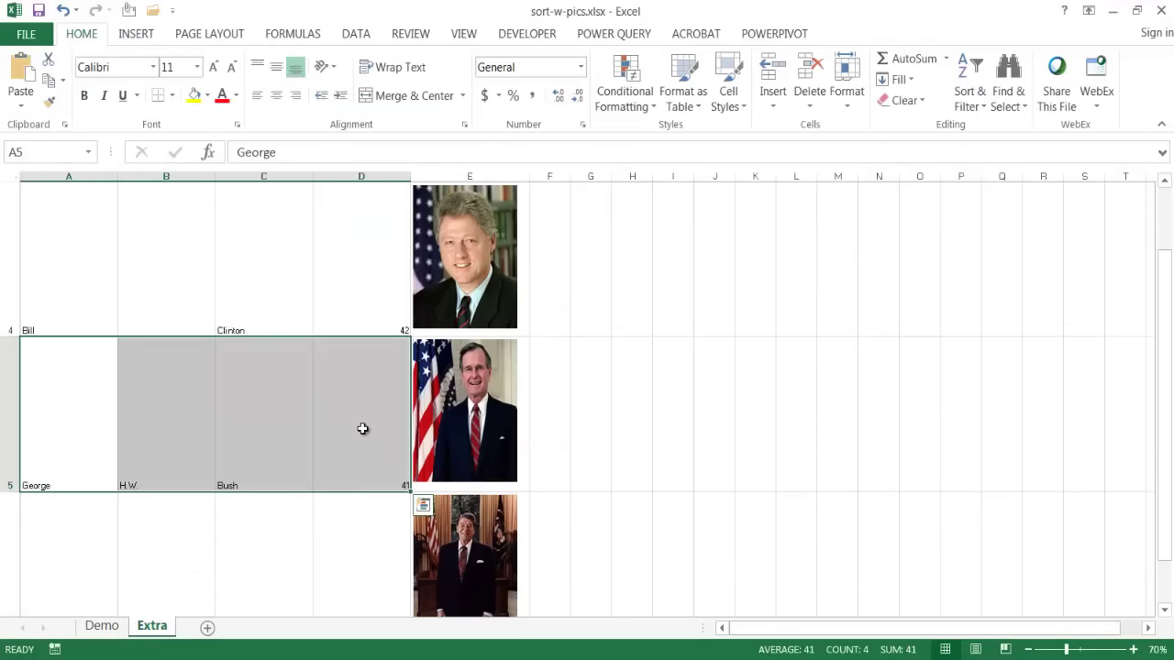
{"action": "key", "text": "ctrl+c"}
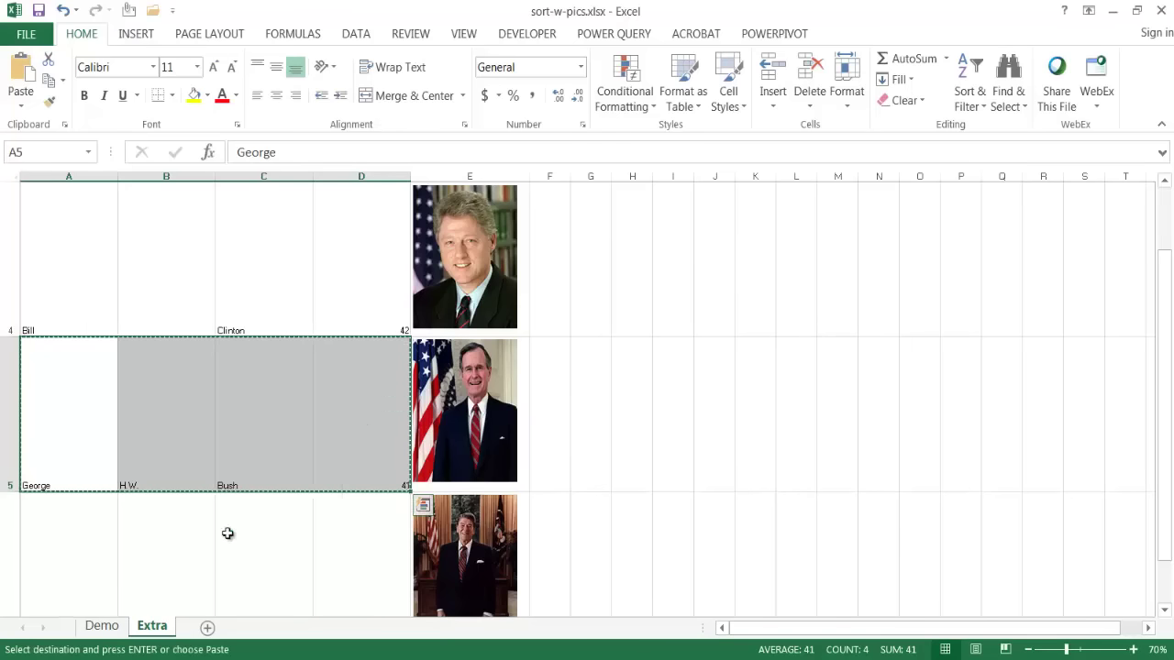
{"action": "left_click", "coordinate": [102, 627]}
{"action": "scroll", "coordinate": [207, 487], "scroll_direction": "down", "scroll_amount": 1}
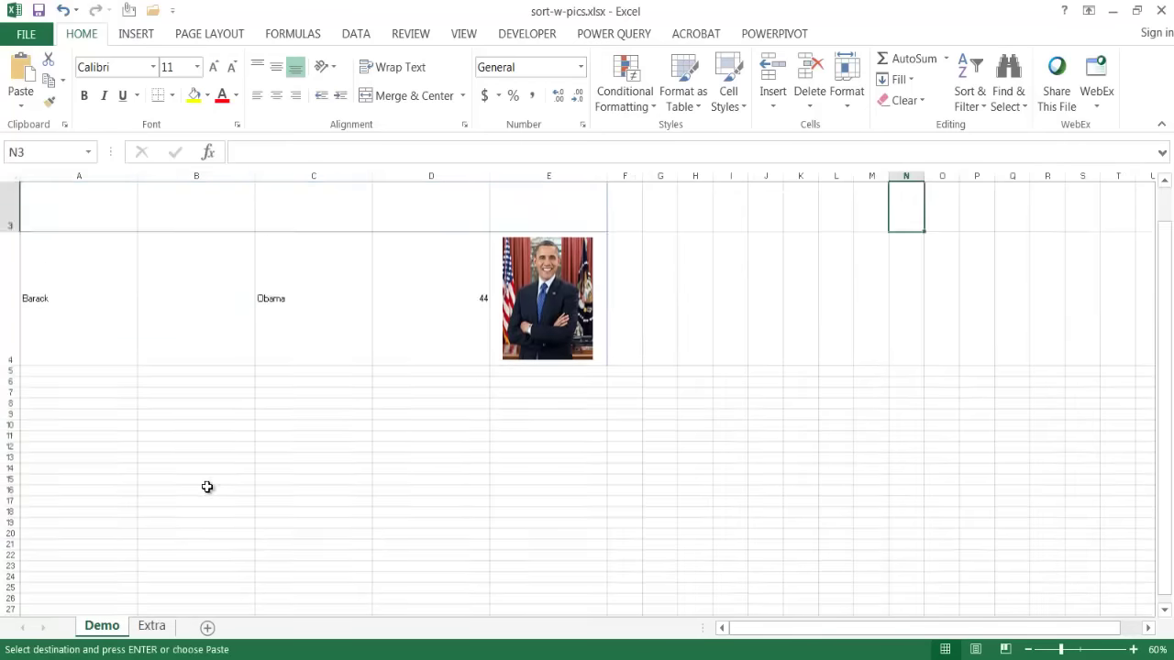
{"action": "left_click", "coordinate": [73, 325]}
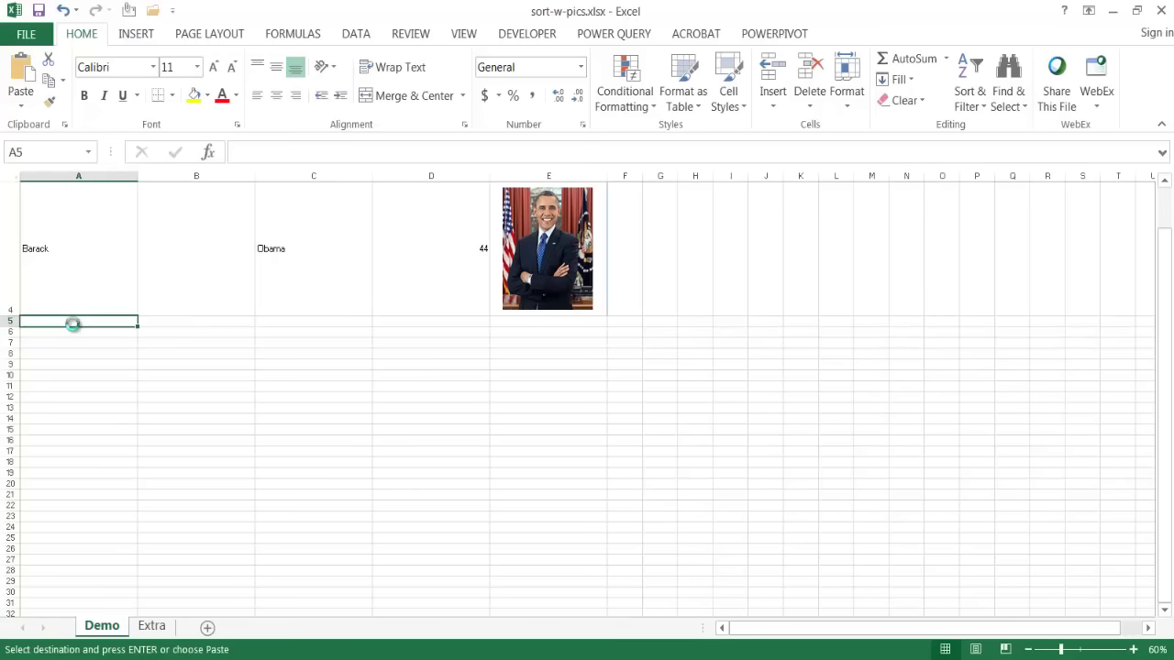
{"action": "key", "text": "ctrl+v"}
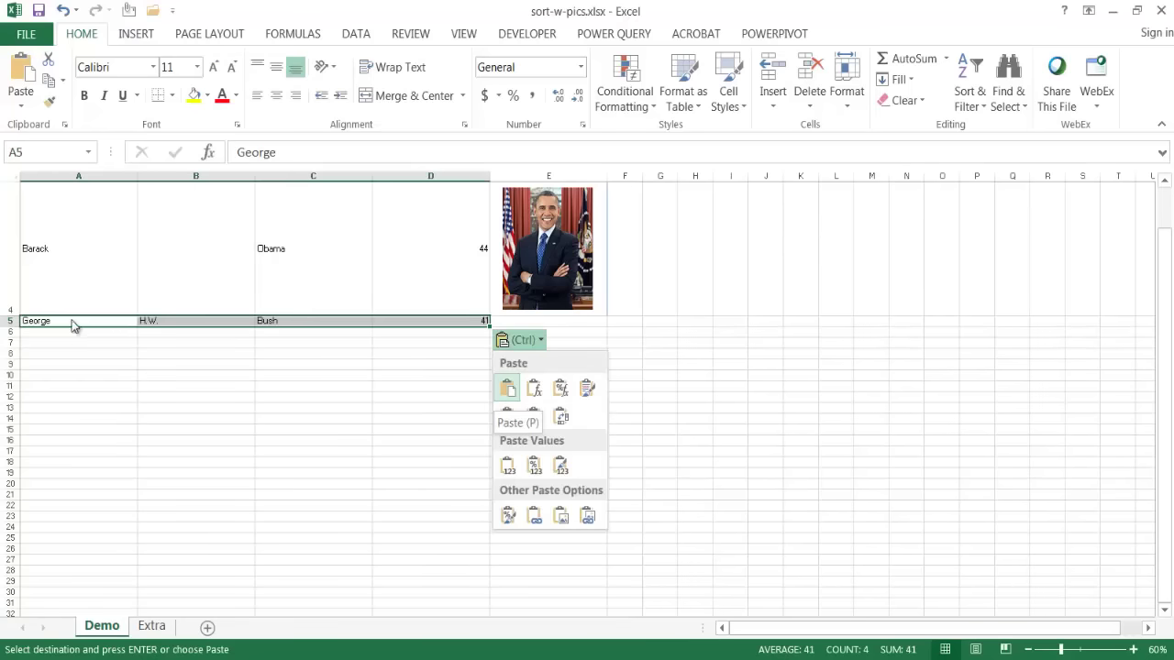
{"action": "key", "text": "ctrl"}
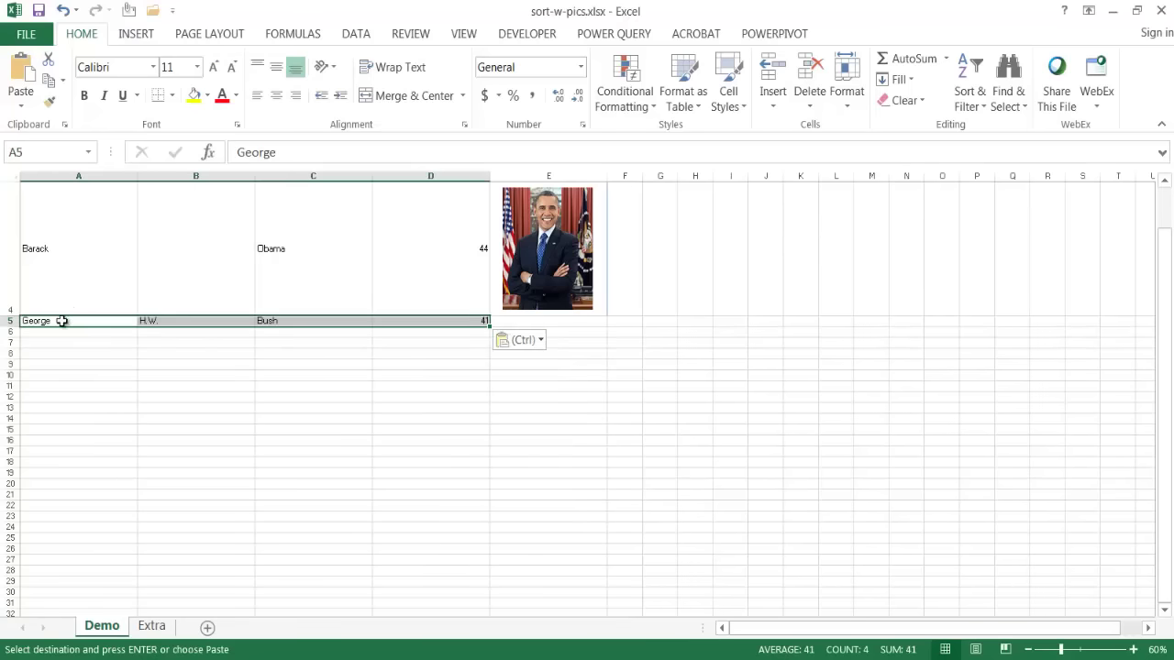
- Check the row heights of rows 5, 4 and 3 on the Demo sheet, leaving them as they are
{"action": "right_click", "coordinate": [7, 320]}
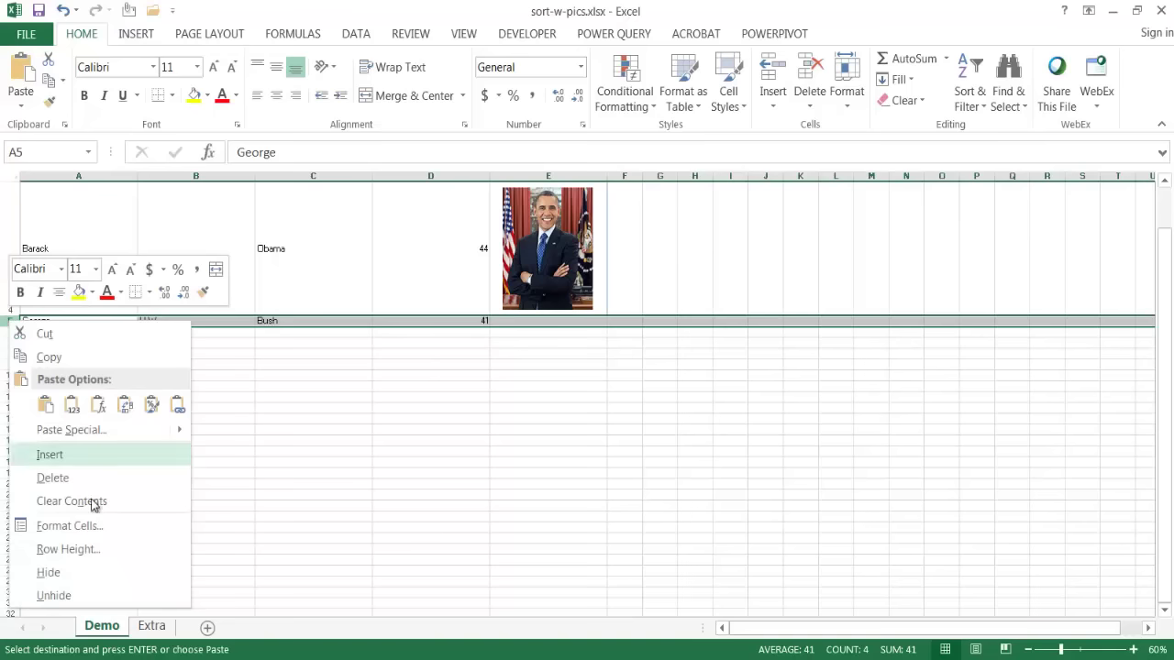
{"action": "key", "text": "Escape"}
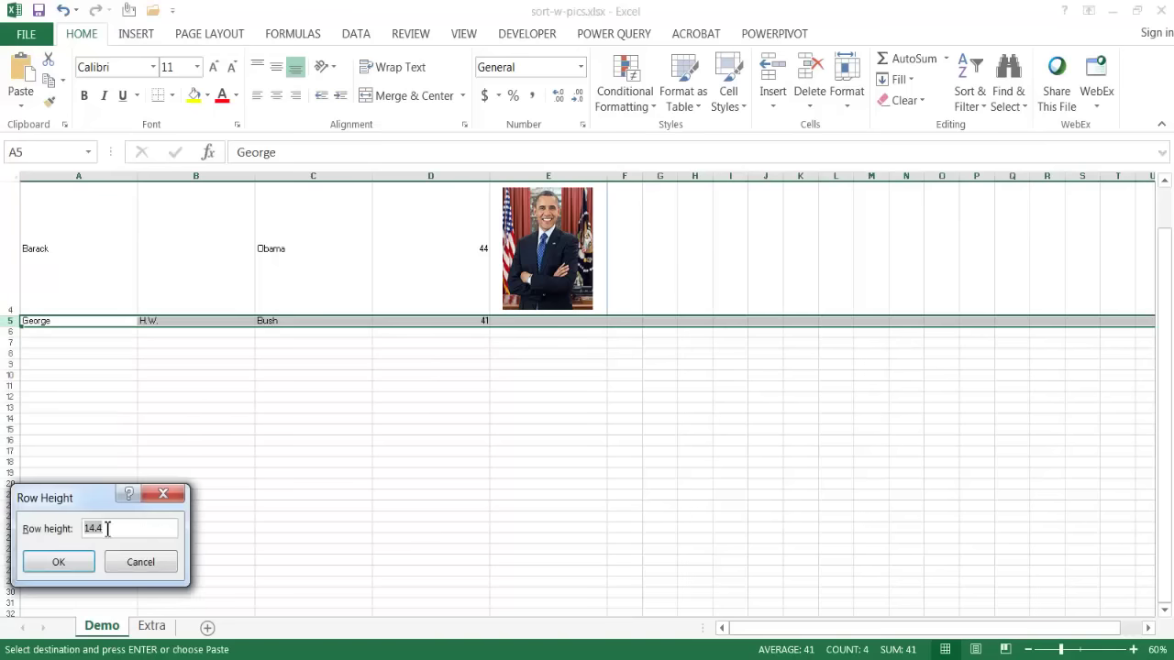
{"action": "key", "text": "Escape"}
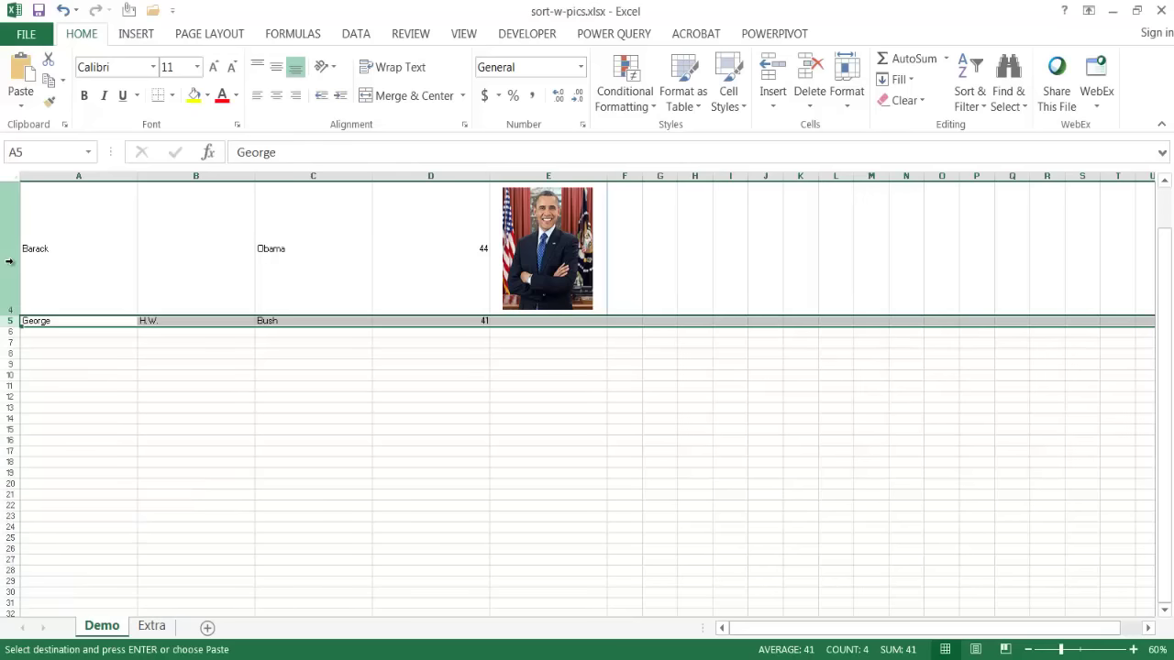
{"action": "right_click", "coordinate": [13, 268]}
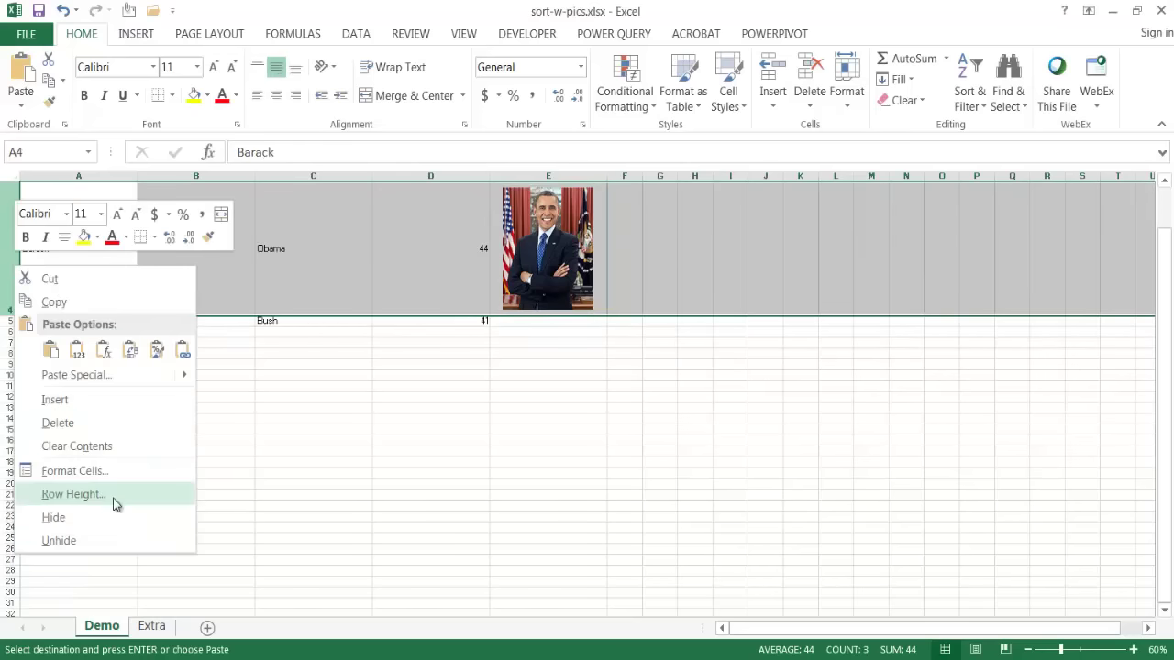
{"action": "left_click", "coordinate": [73, 494]}
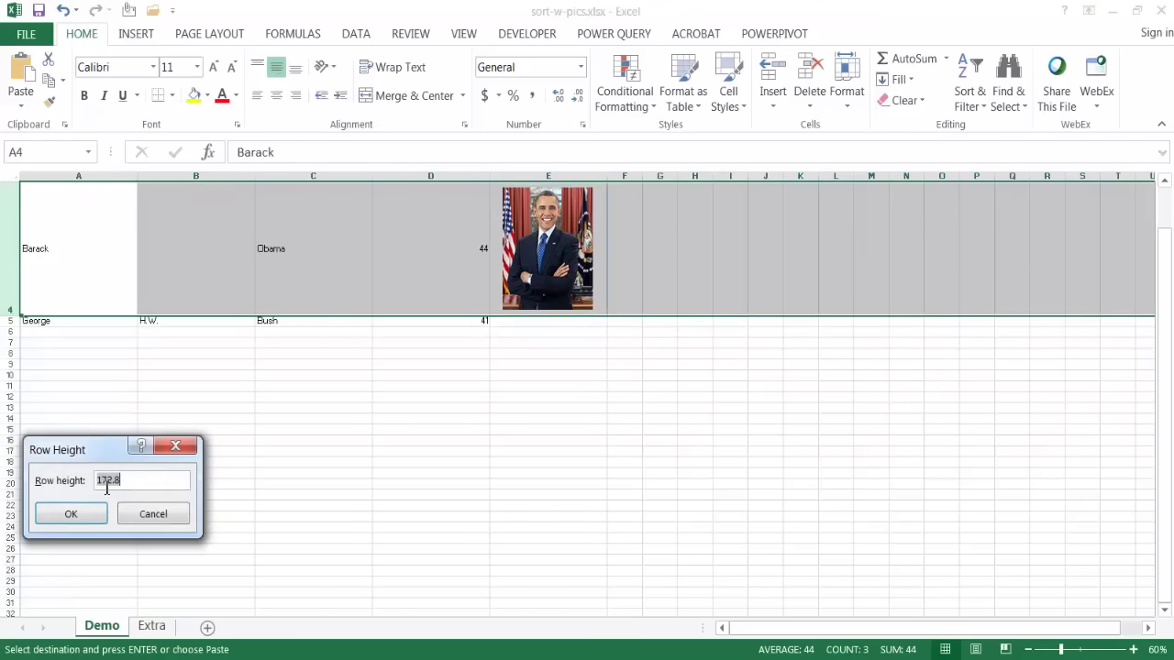
{"action": "left_click", "coordinate": [149, 514]}
{"action": "scroll", "coordinate": [241, 498], "scroll_direction": "up", "scroll_amount": 1}
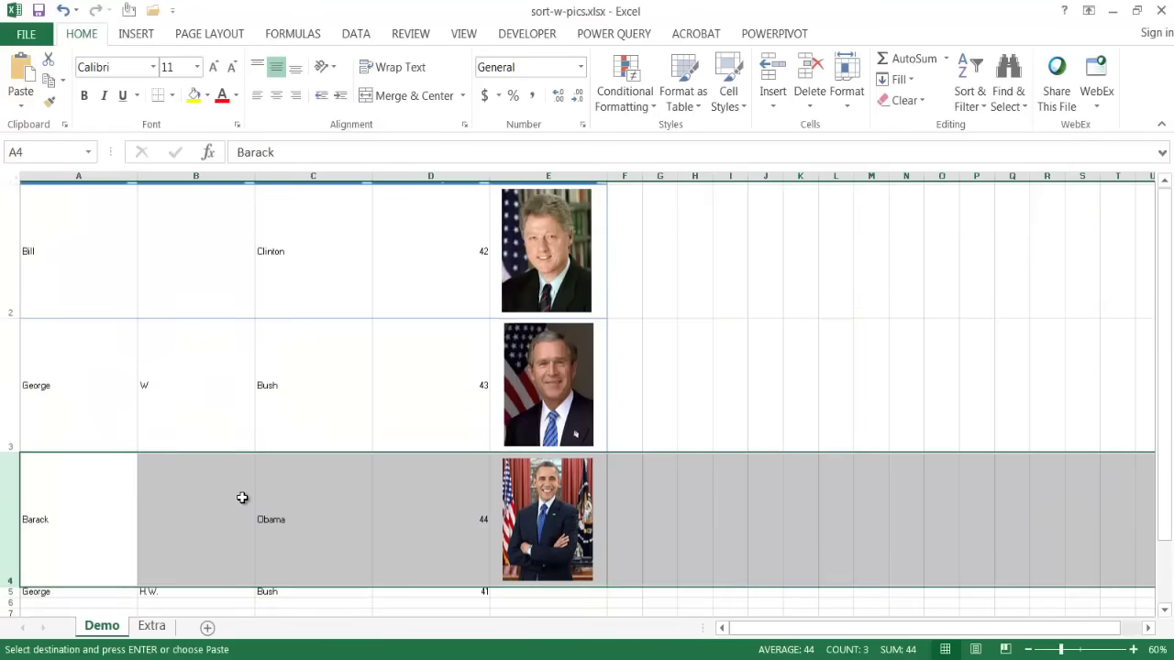
{"action": "right_click", "coordinate": [12, 394]}
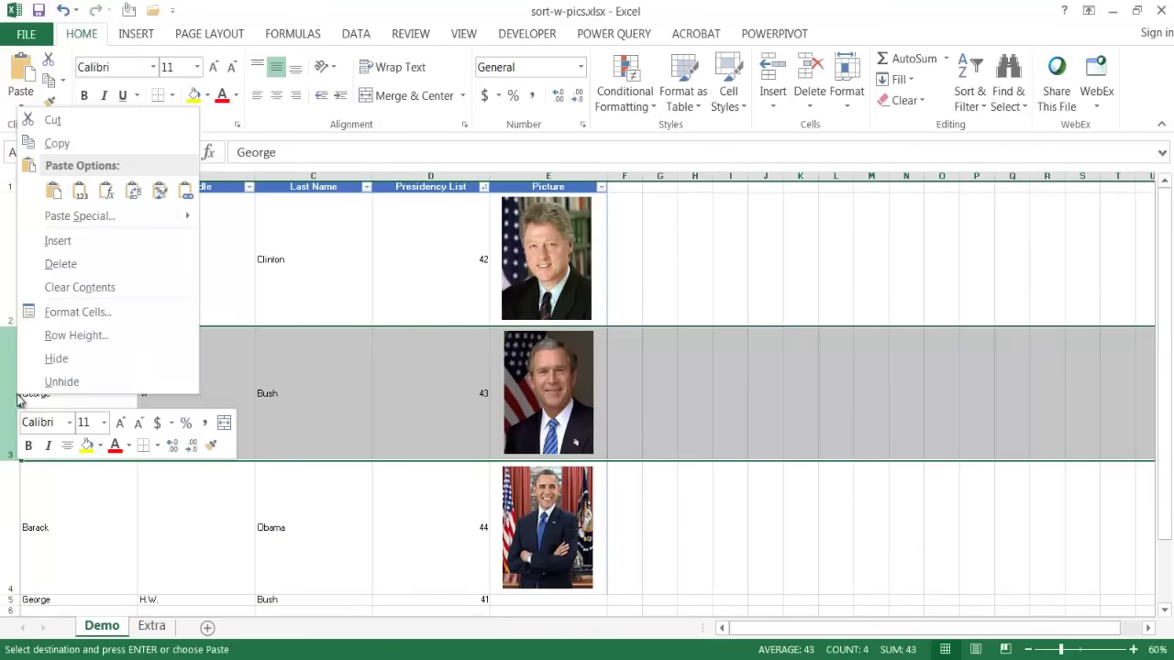
{"action": "left_click", "coordinate": [109, 334]}
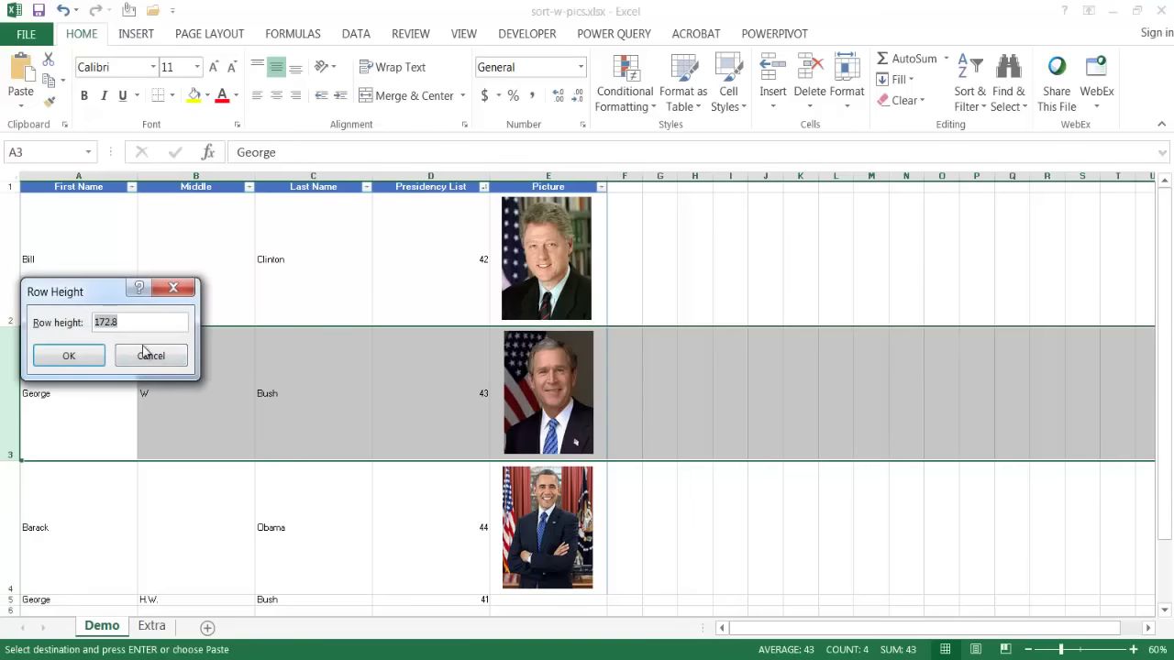
{"action": "left_click", "coordinate": [147, 355]}
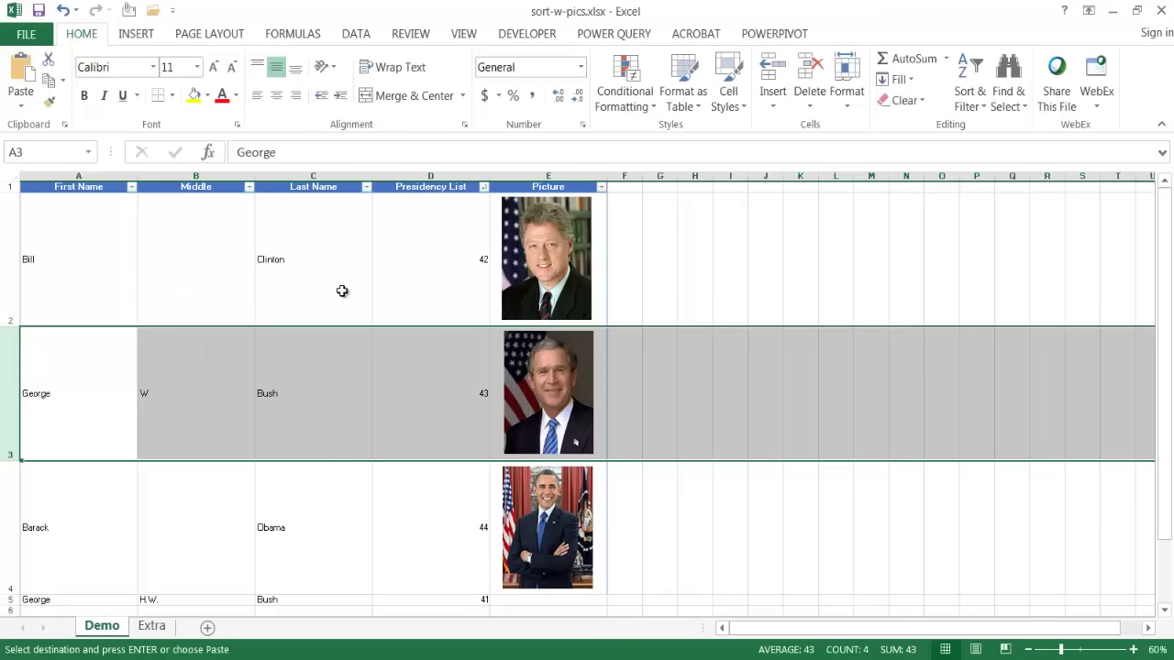
- Copy the George H.W. Bush picture from row 5 of the Extra sheet and paste it at E5 of the Demo sheet
{"action": "scroll", "coordinate": [343, 291], "scroll_direction": "down", "scroll_amount": 1}
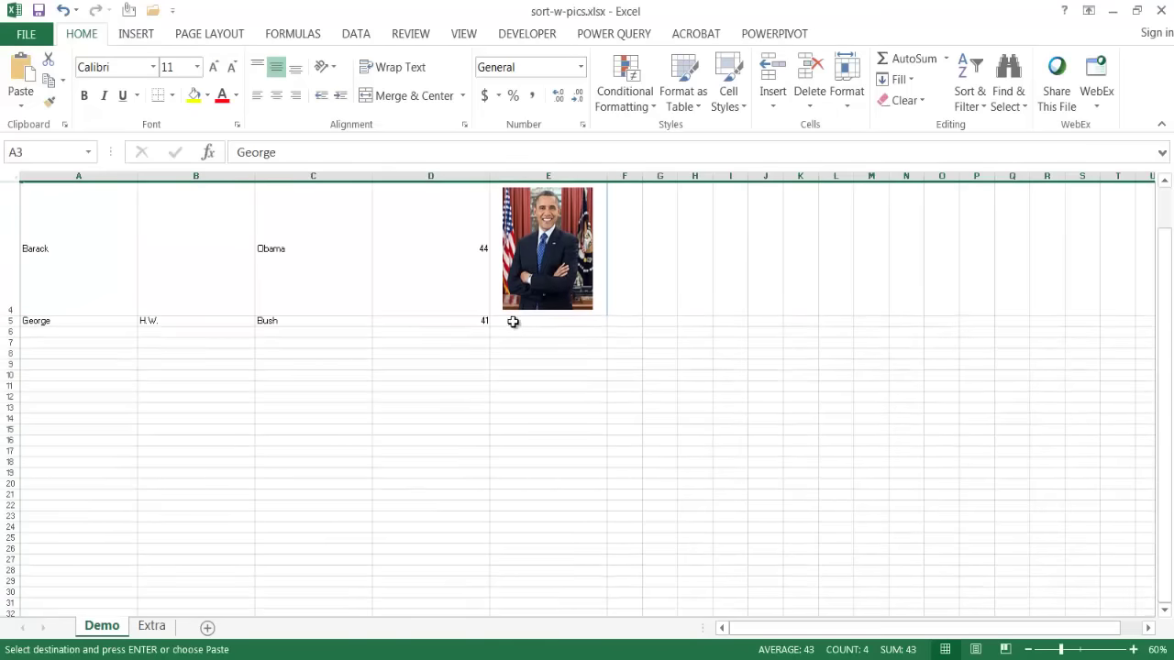
{"action": "left_click", "coordinate": [514, 322]}
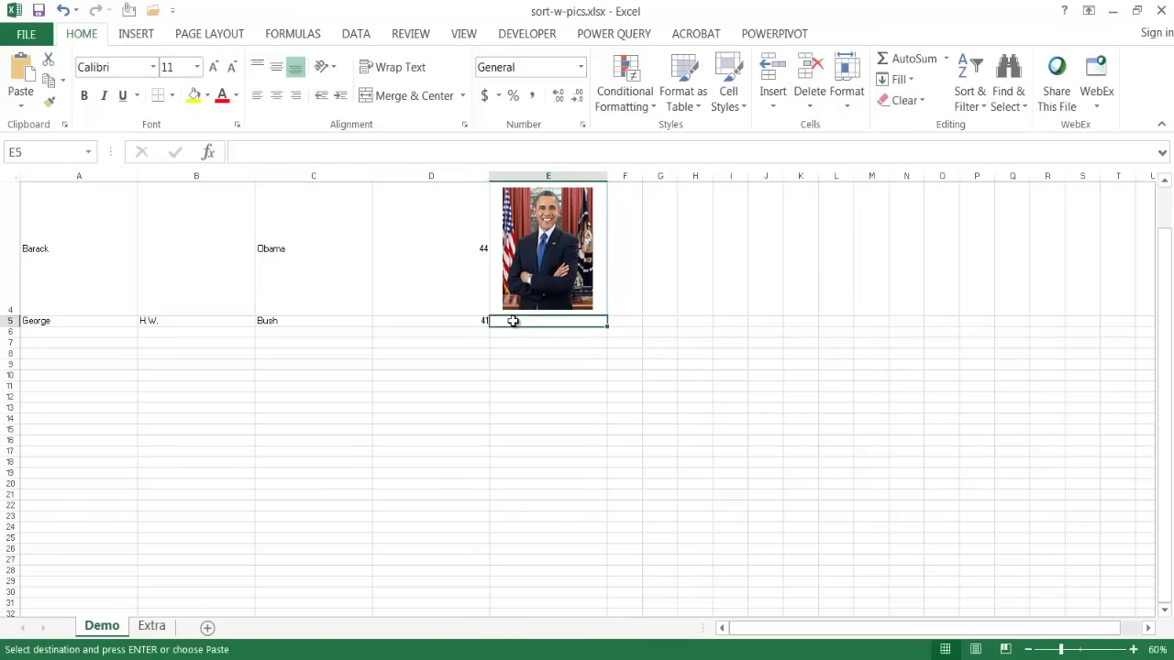
{"action": "left_click", "coordinate": [150, 630]}
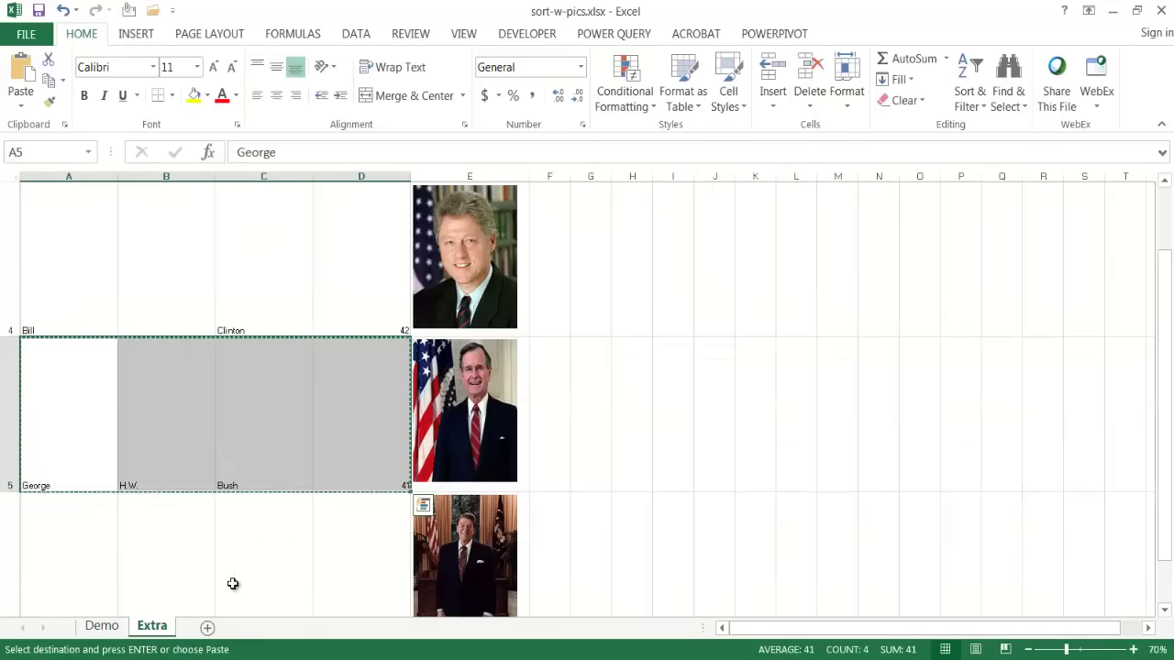
{"action": "left_click", "coordinate": [460, 428]}
{"action": "key", "text": "Escape"}
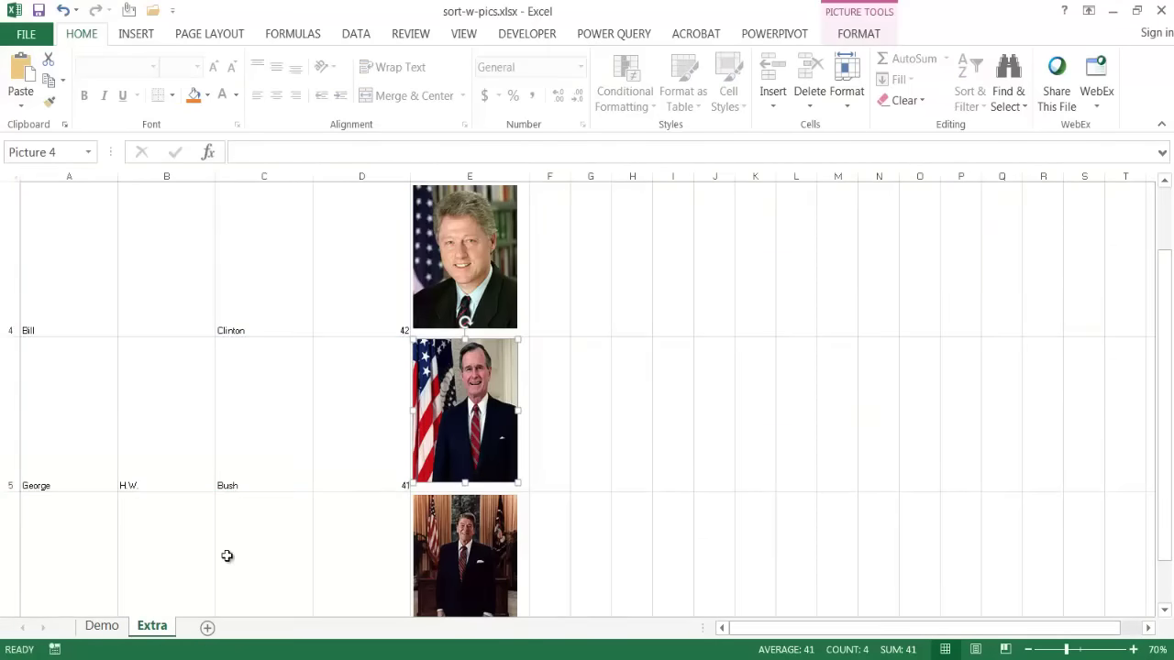
{"action": "left_click", "coordinate": [99, 627]}
{"action": "key", "text": "ctrl+v"}
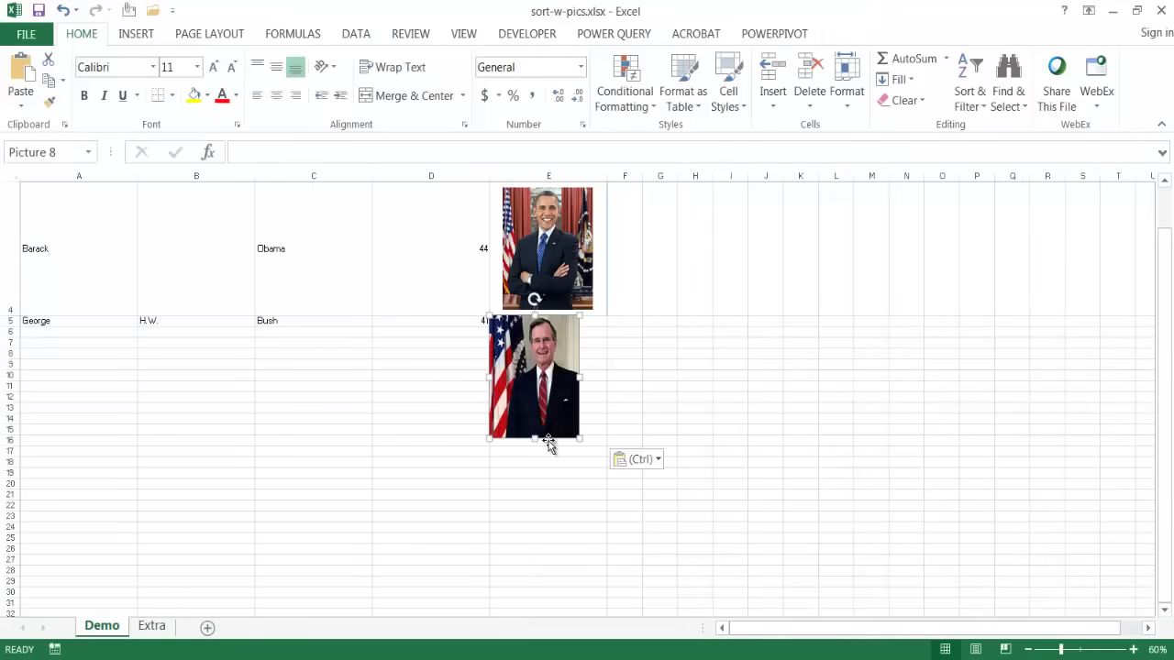
- Set the height of row 5 to 172.8 and position the pasted picture inside cell E5
{"action": "left_click_drag", "start_coordinate": [525, 363], "coordinate": [587, 356]}
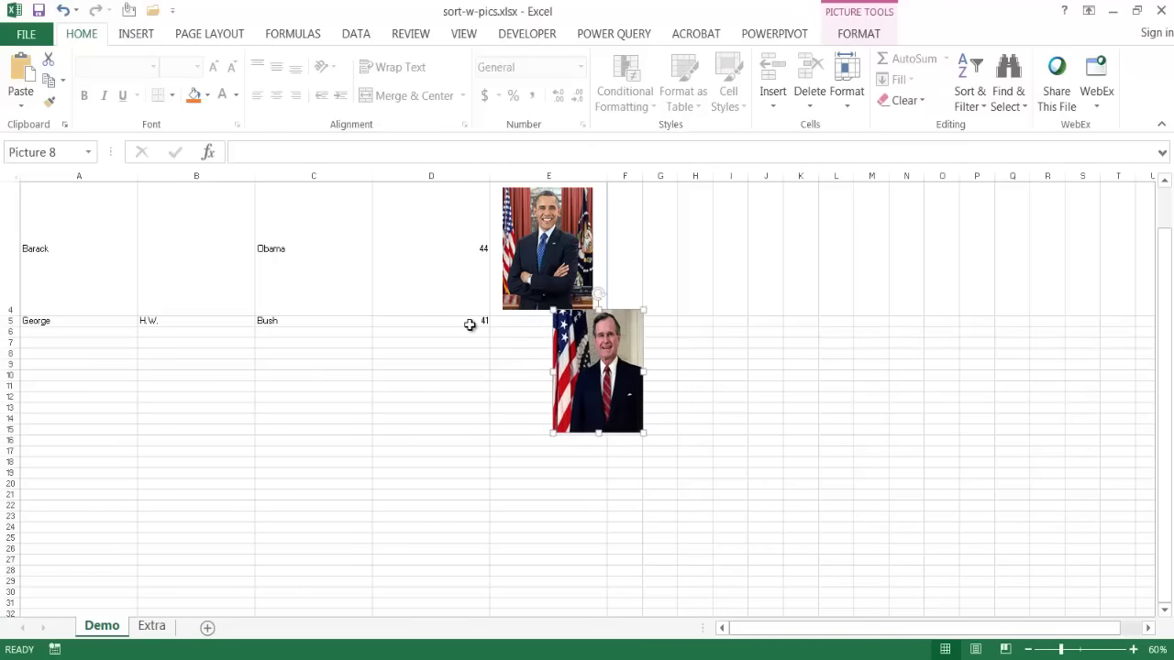
{"action": "left_click", "coordinate": [12, 322]}
{"action": "right_click", "coordinate": [11, 322]}
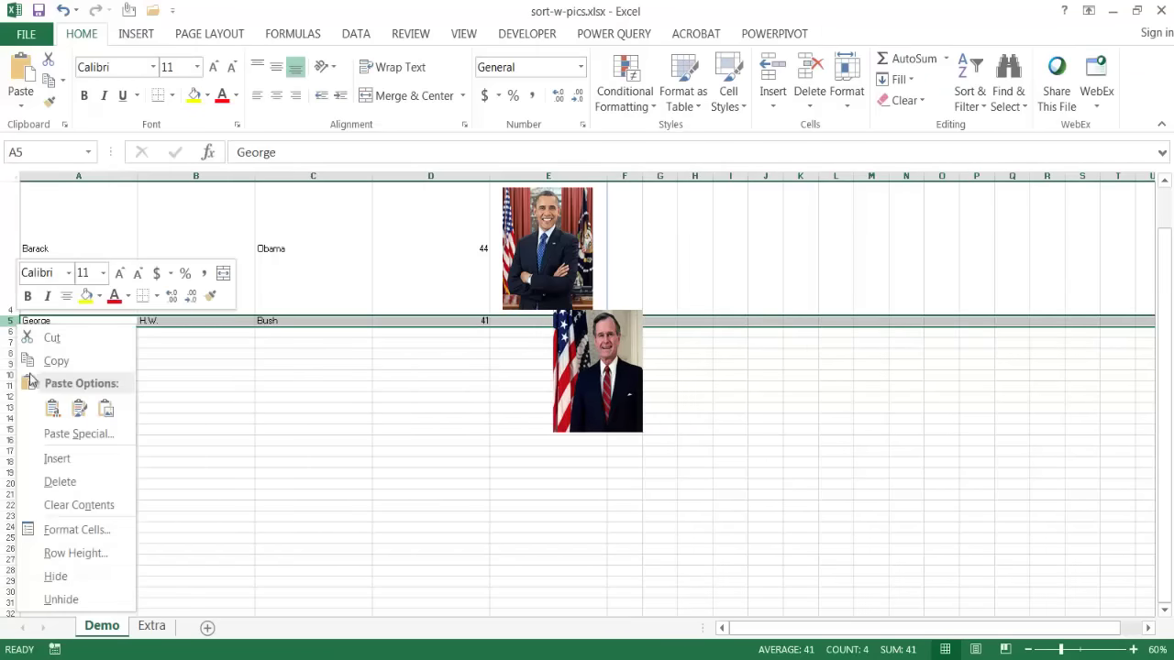
{"action": "left_click", "coordinate": [78, 553]}
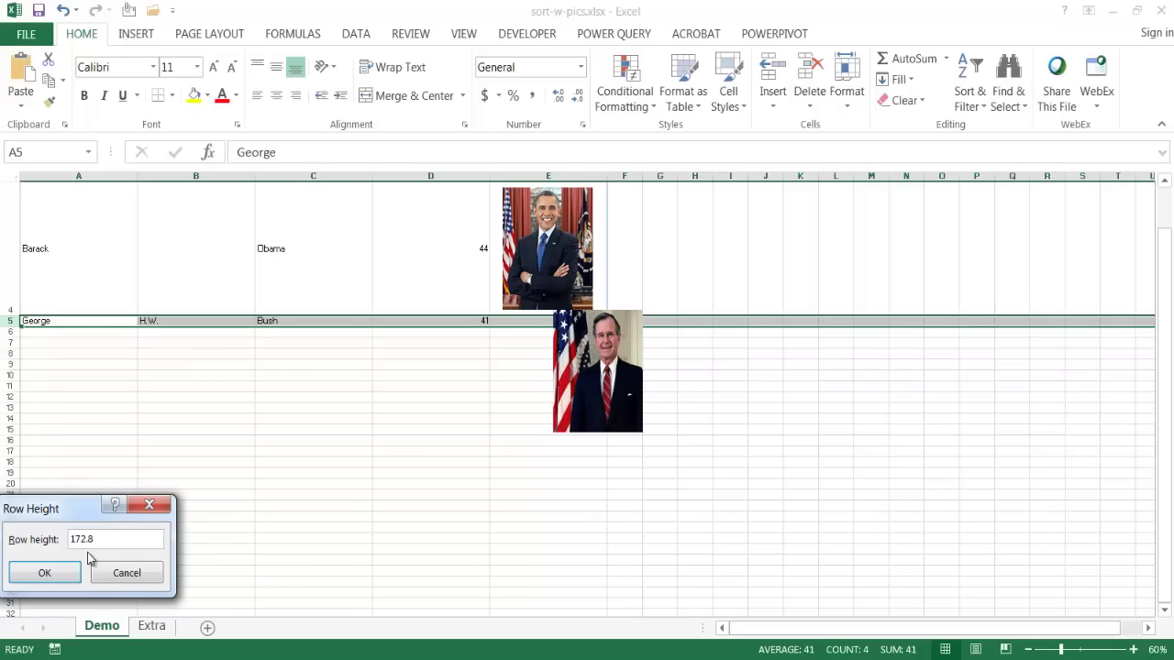
{"action": "type", "text": "172.8"}
{"action": "key", "text": "Return"}
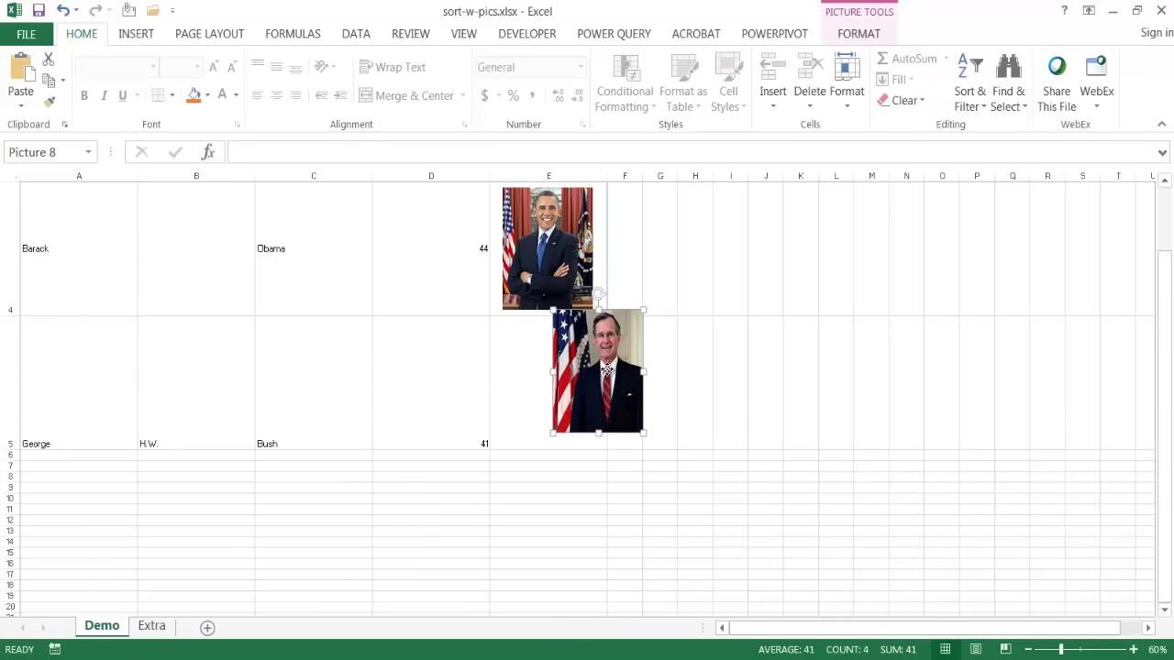
{"action": "left_click_drag", "start_coordinate": [606, 370], "coordinate": [553, 378]}
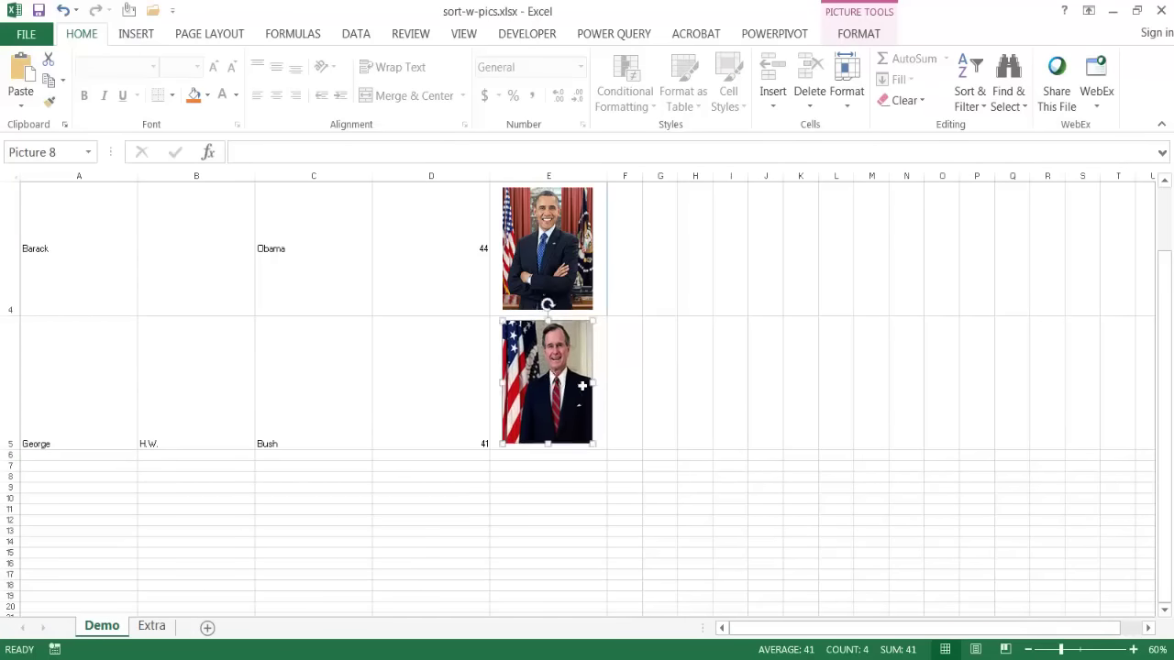
{"action": "left_click", "coordinate": [739, 509]}
- Check the size and cell-positioning properties of the George H.W. Bush picture in row 5
{"action": "left_click", "coordinate": [543, 374]}
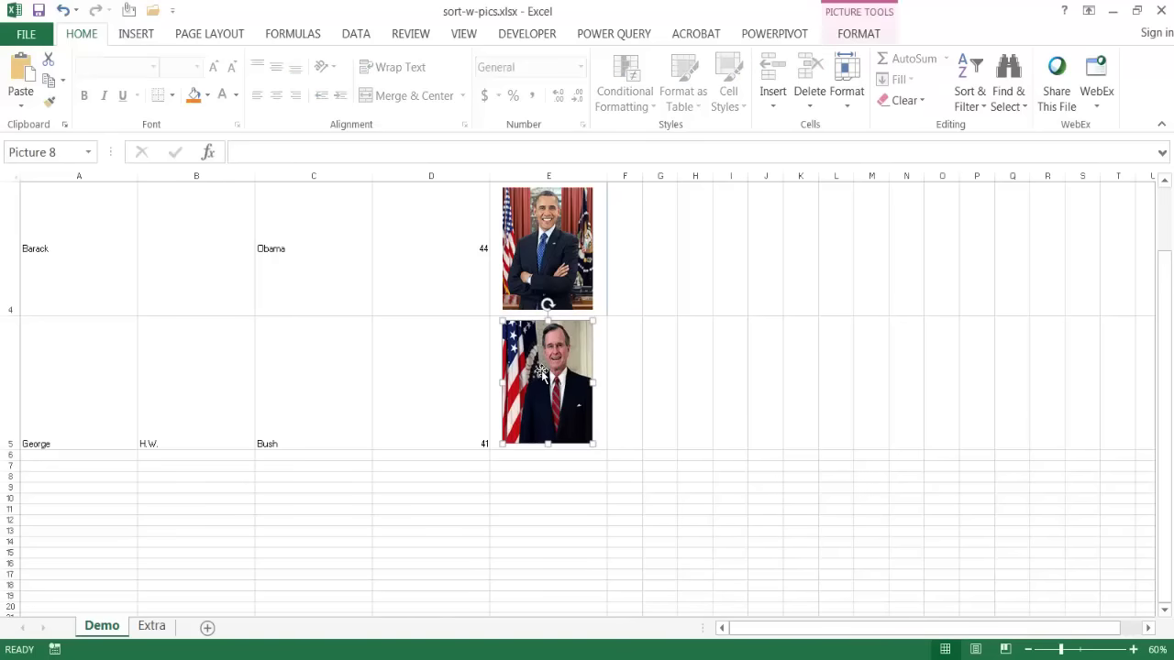
{"action": "left_click", "coordinate": [864, 37]}
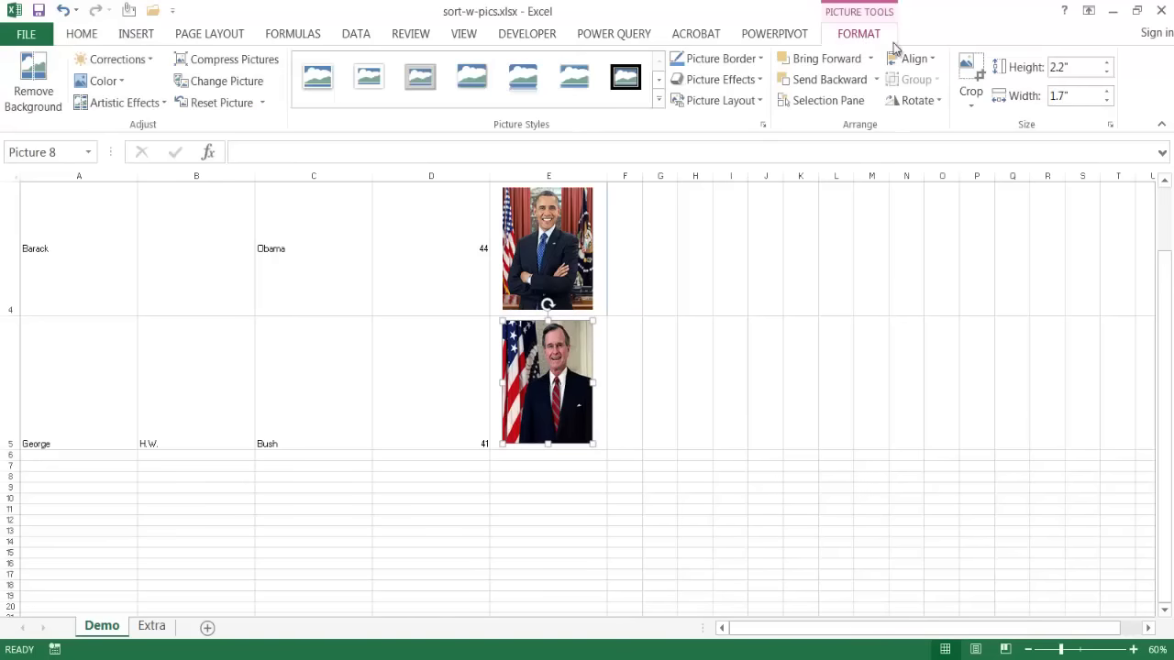
{"action": "left_click", "coordinate": [1109, 127]}
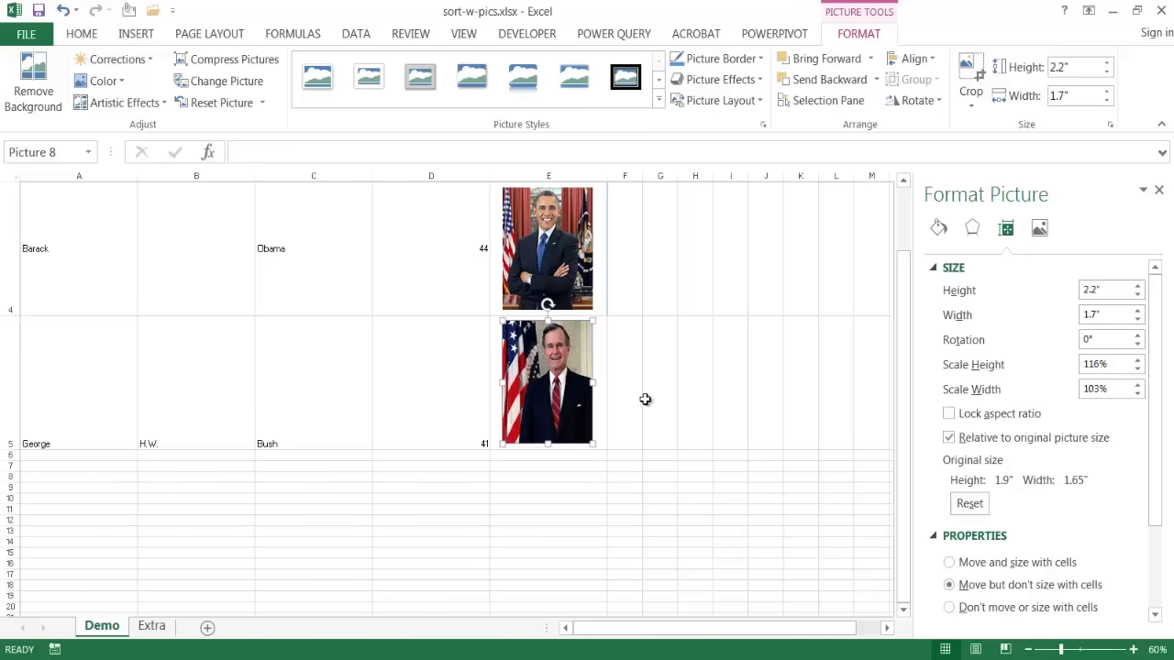
{"action": "left_click", "coordinate": [1158, 189]}
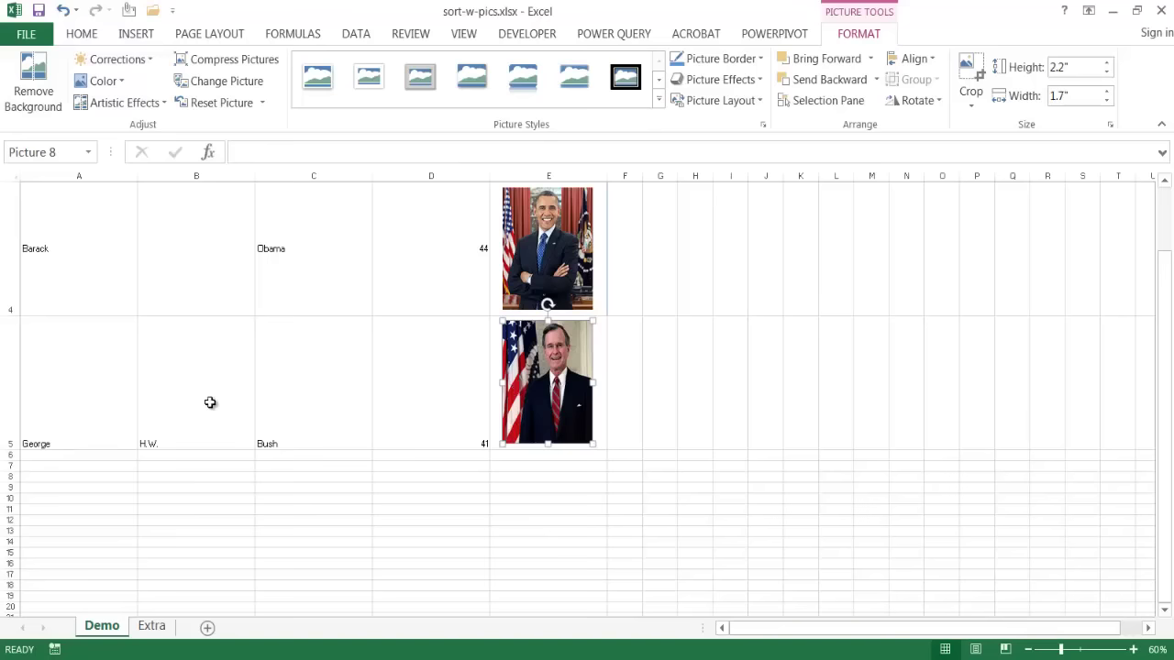
- Delete the George H.W. Bush picture and the whole of row 5 from the Demo sheet
{"action": "left_click", "coordinate": [10, 406]}
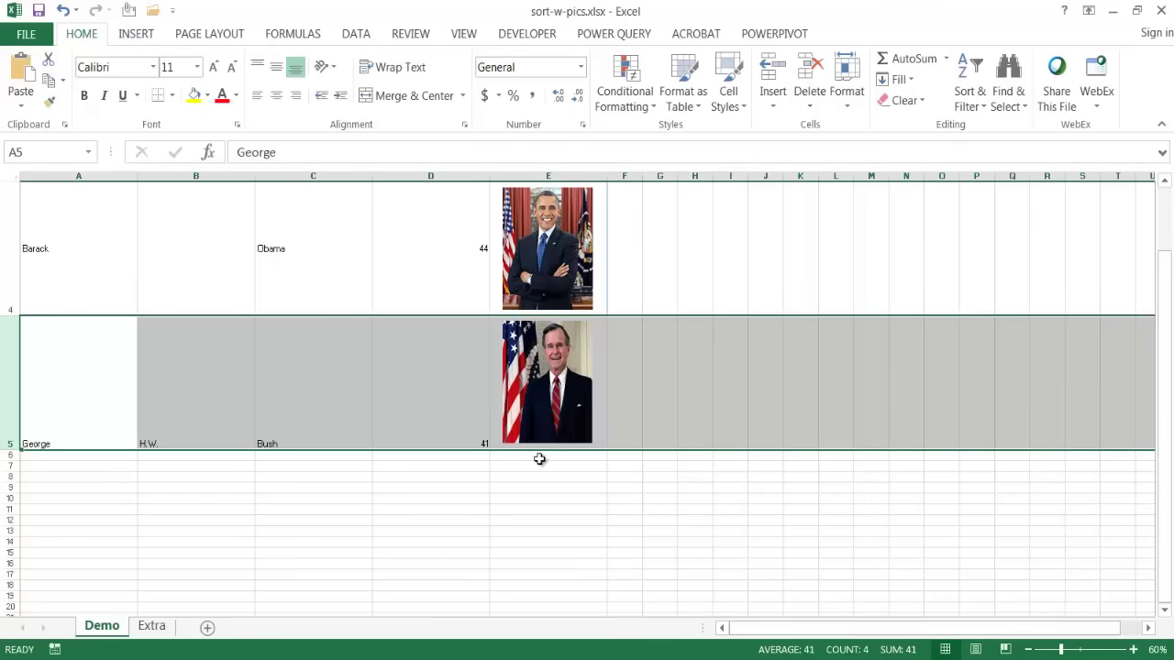
{"action": "left_click", "coordinate": [555, 411]}
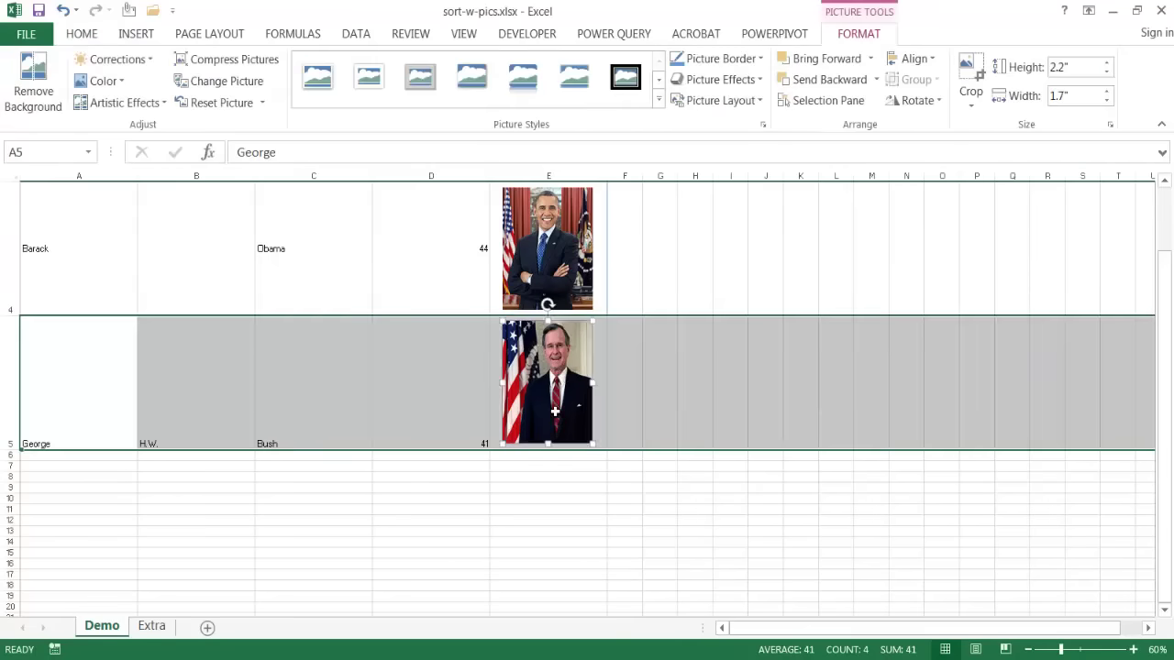
{"action": "key", "text": "Delete"}
{"action": "left_click_drag", "start_coordinate": [72, 402], "coordinate": [160, 407]}
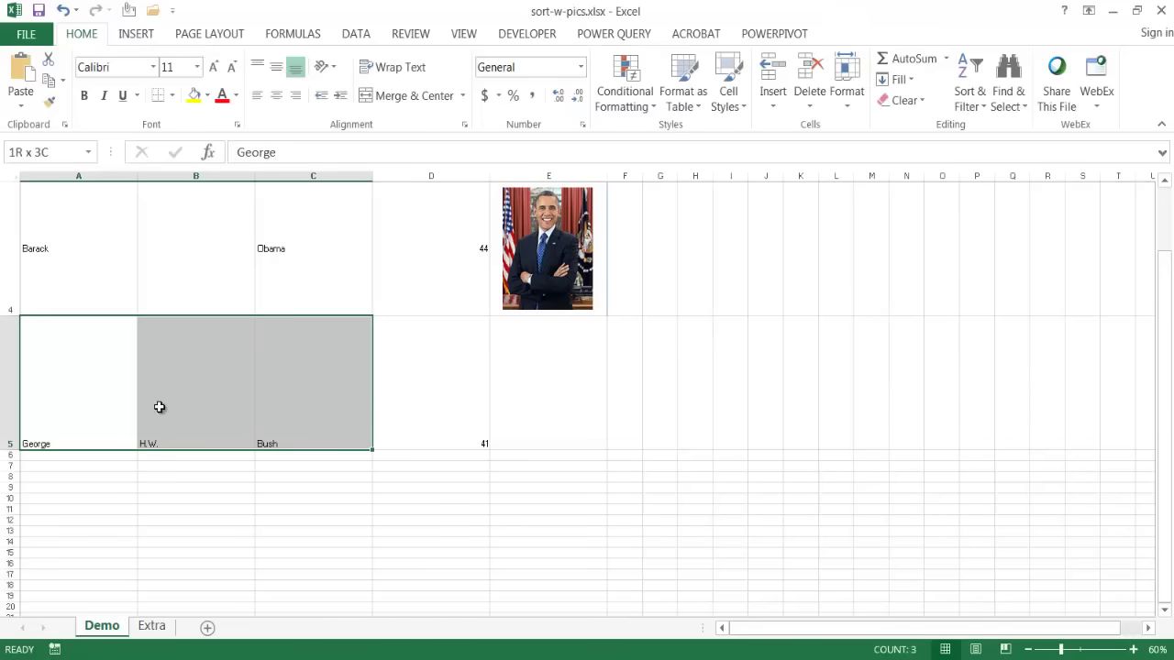
{"action": "left_click", "coordinate": [9, 392]}
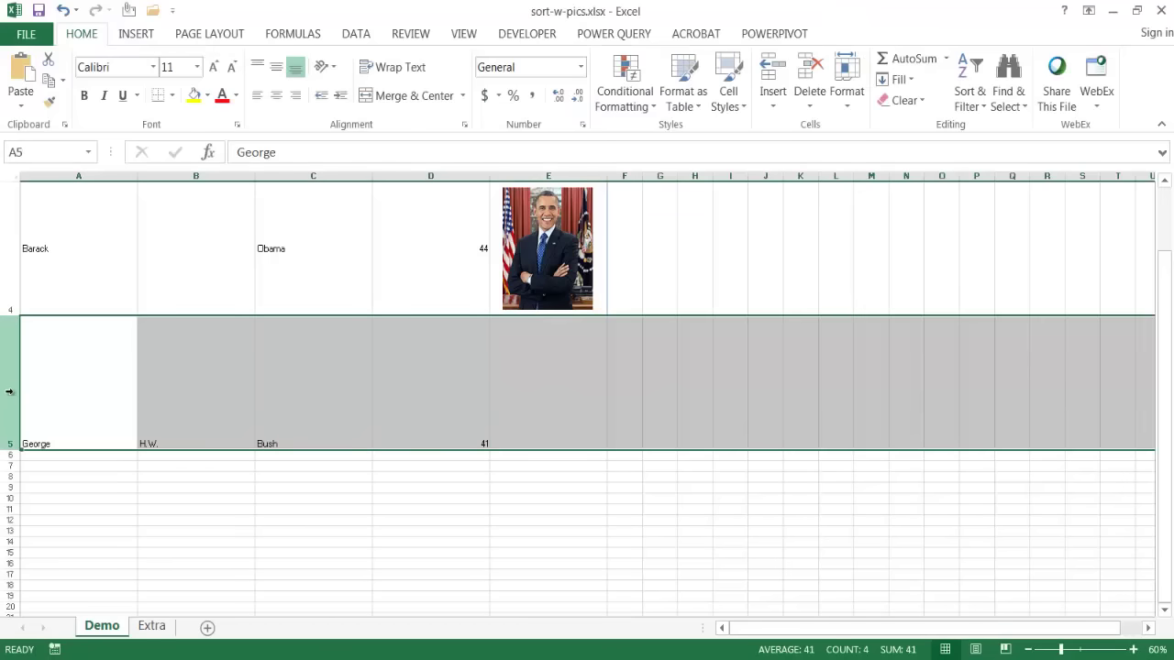
{"action": "right_click", "coordinate": [9, 392]}
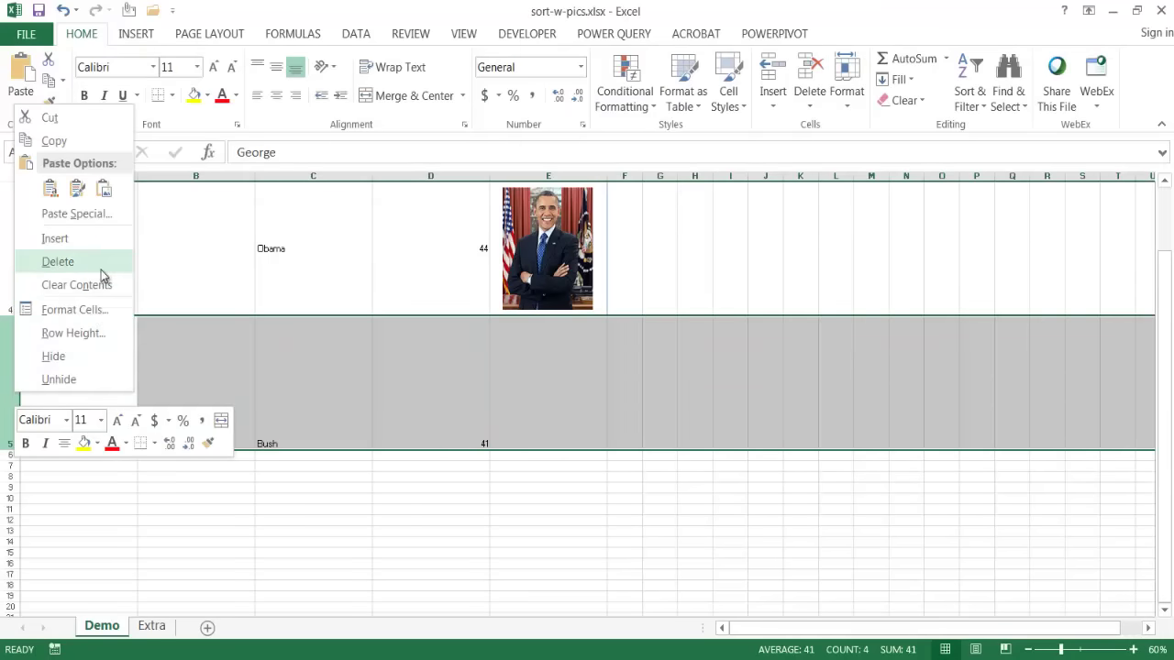
{"action": "left_click", "coordinate": [58, 261]}
{"action": "left_click", "coordinate": [673, 443]}
{"action": "scroll", "coordinate": [673, 444], "scroll_direction": "up", "scroll_amount": 1}
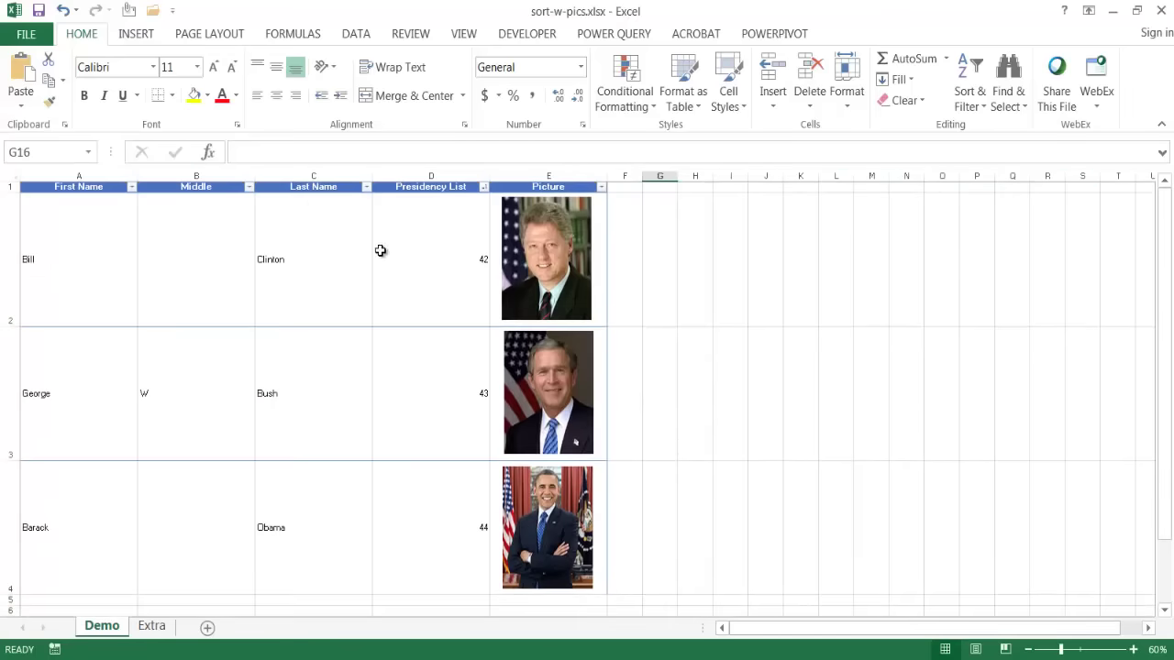
- Turn off filtering for columns A through E of the Demo sheet
{"action": "left_click", "coordinate": [344, 187]}
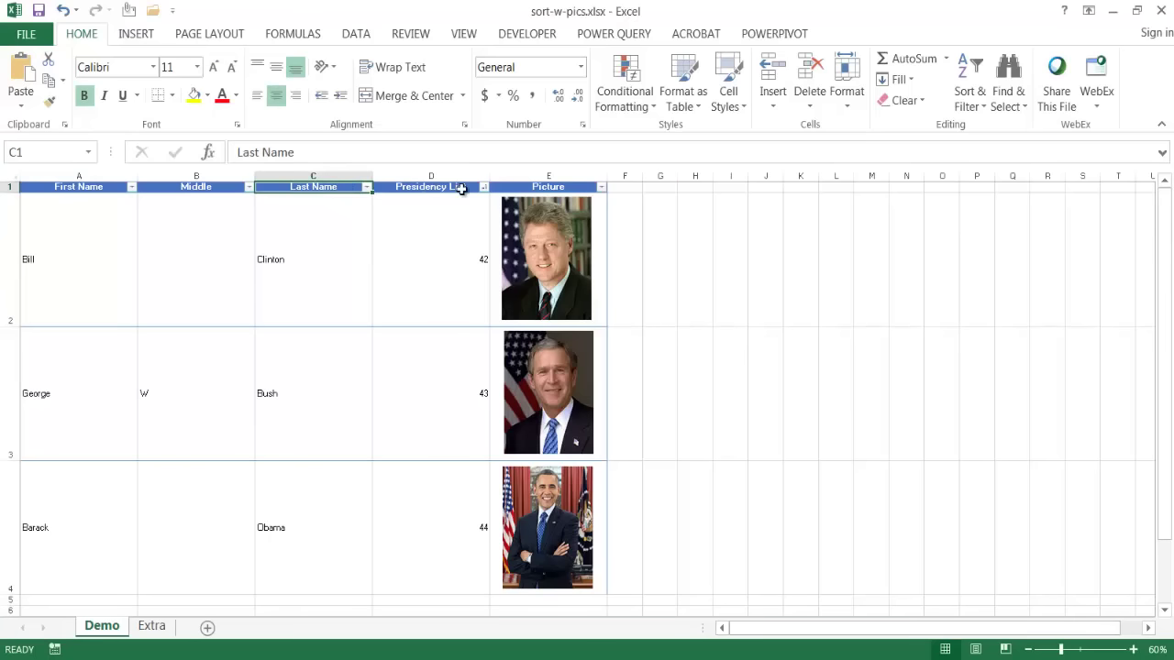
{"action": "left_click_drag", "start_coordinate": [77, 177], "coordinate": [544, 178]}
{"action": "left_click", "coordinate": [974, 115]}
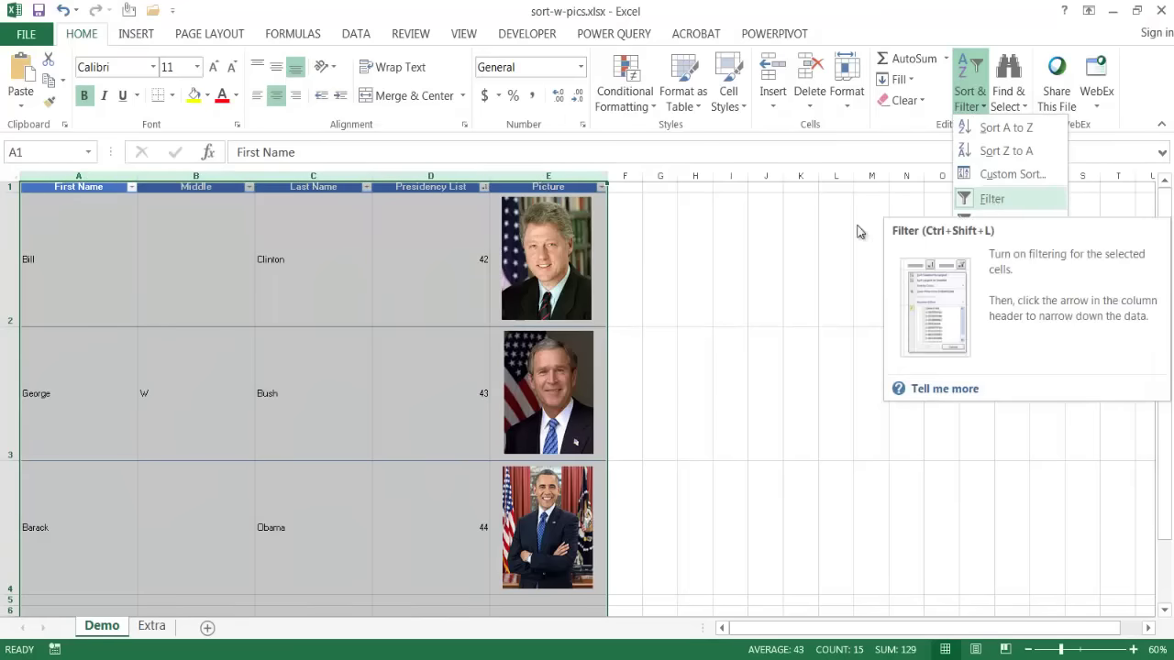
{"action": "left_click", "coordinate": [992, 199]}
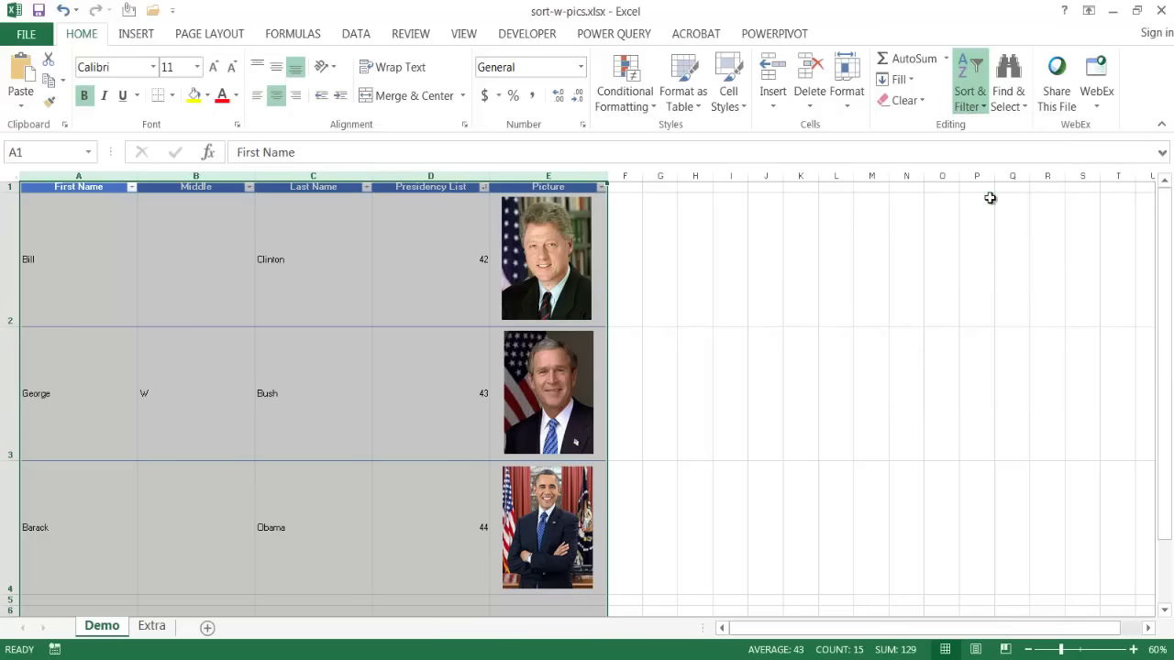
{"action": "left_click", "coordinate": [312, 330]}
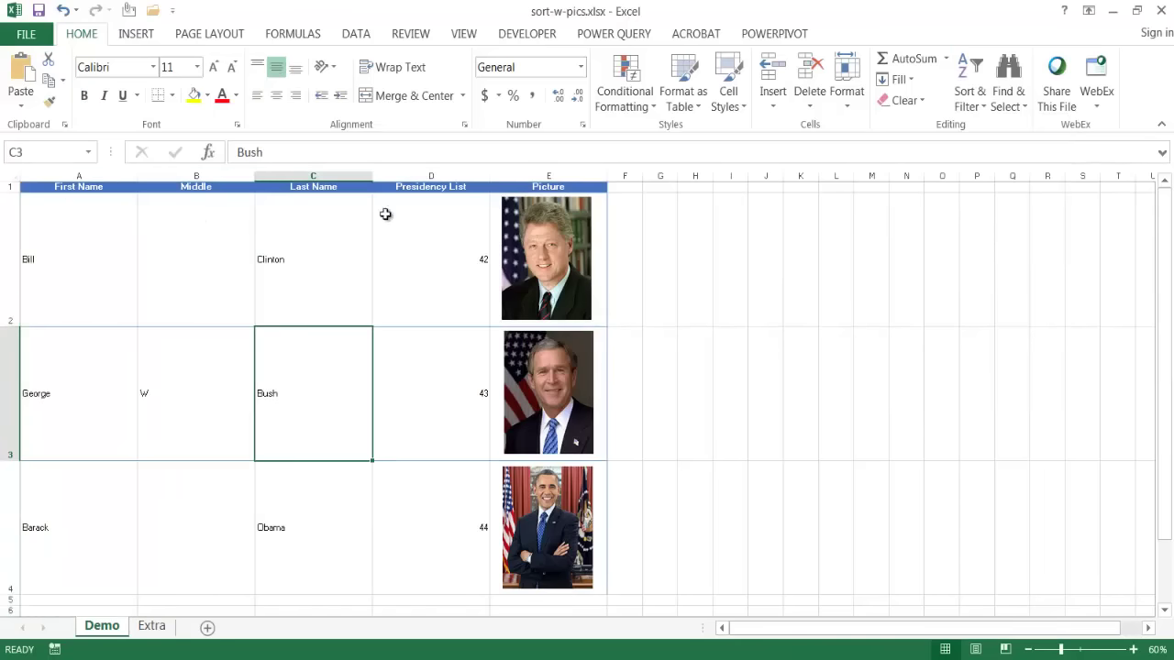
- Convert the presidents data in A1:E4 into a table with headers
{"action": "left_click", "coordinate": [340, 279]}
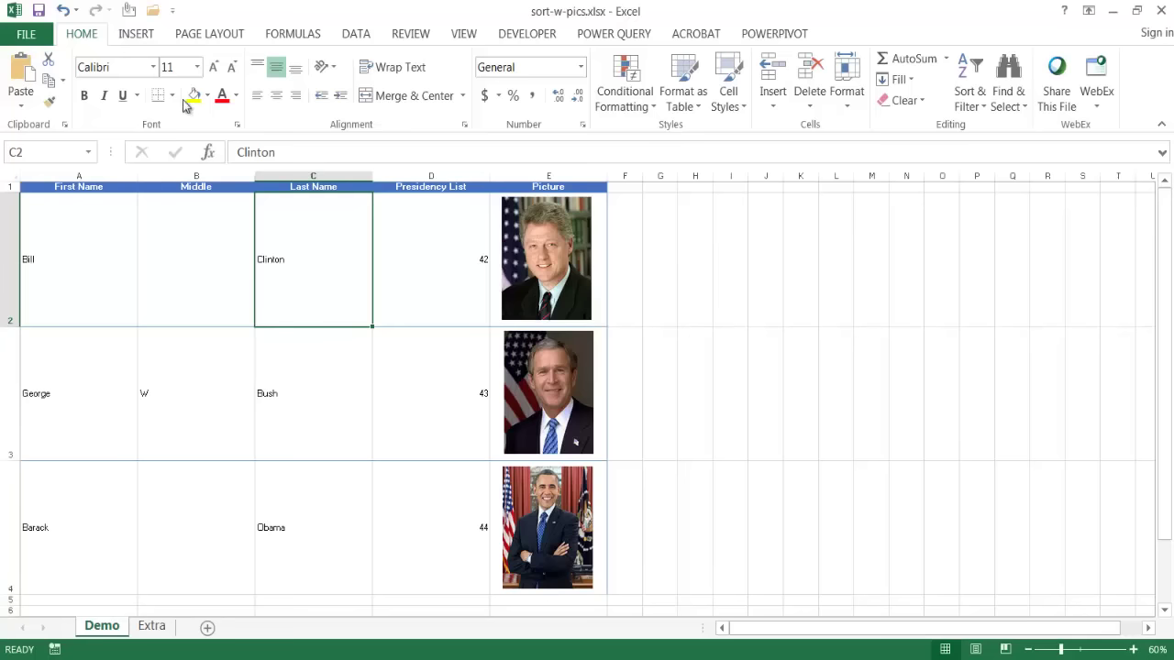
{"action": "left_click", "coordinate": [132, 37]}
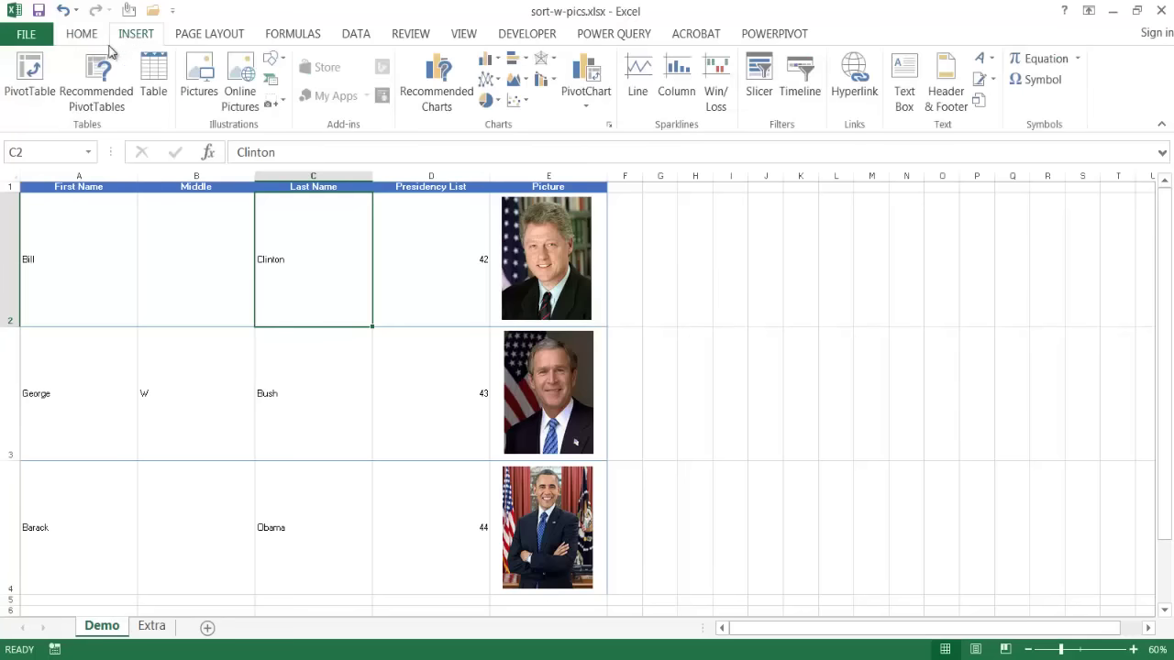
{"action": "left_click", "coordinate": [168, 62]}
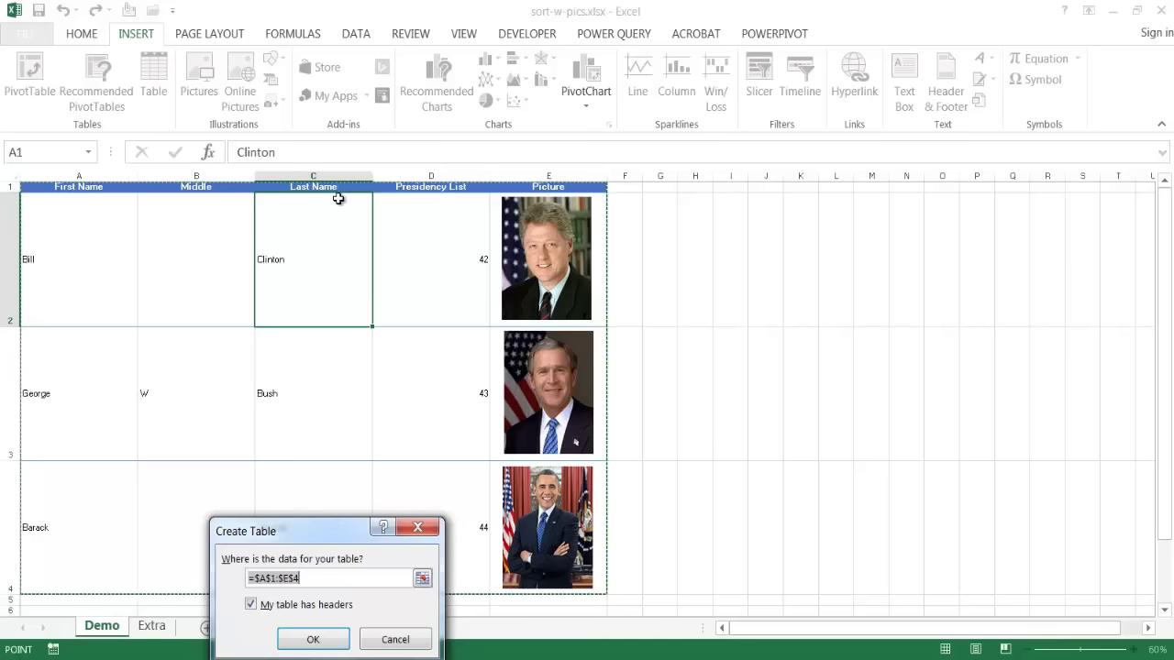
{"action": "left_click", "coordinate": [312, 640]}
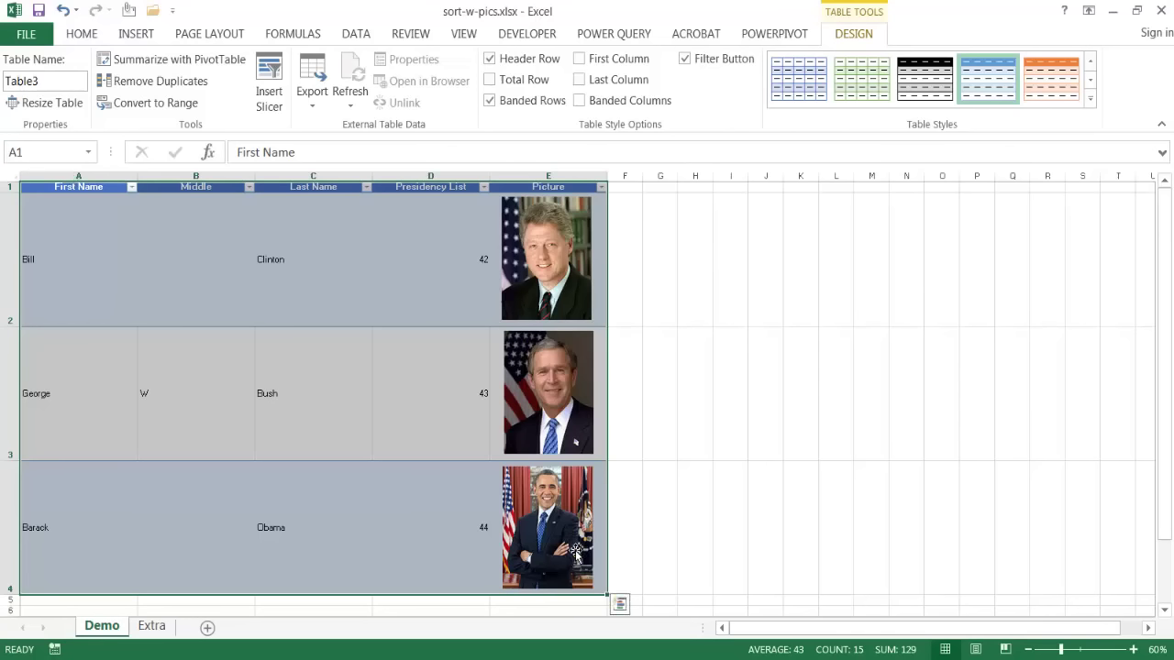
{"action": "left_click", "coordinate": [724, 545]}
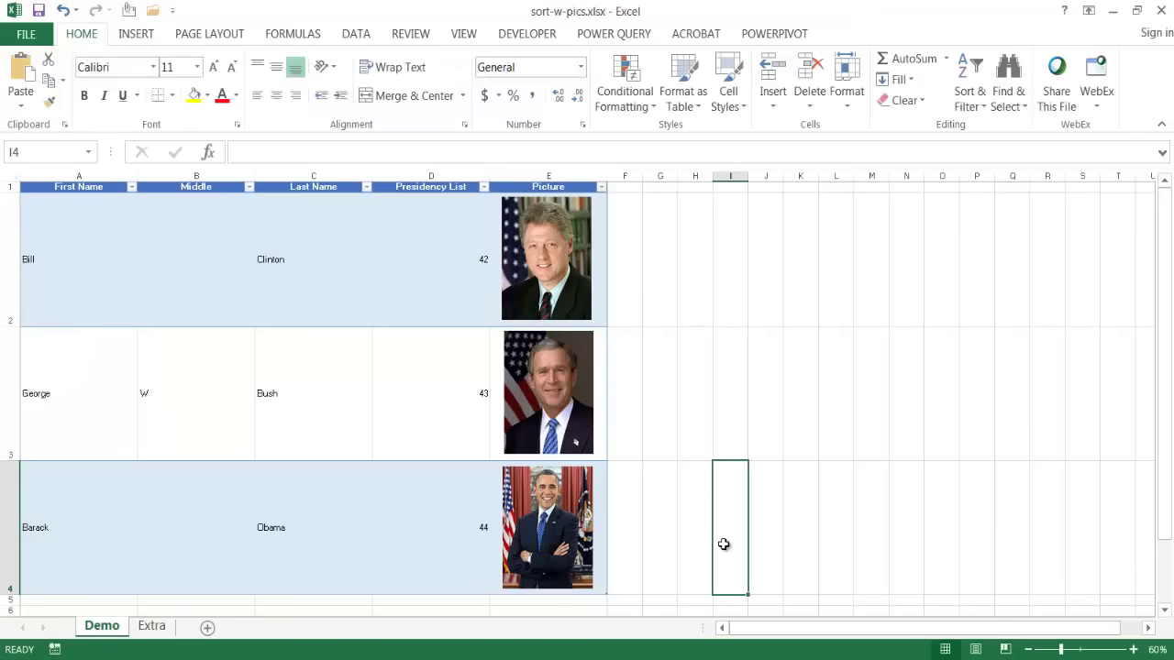
- Copy the George H.W. Bush data in A5:D5 of the Extra sheet and paste it directly below the Demo table at A5
{"action": "left_click", "coordinate": [151, 626]}
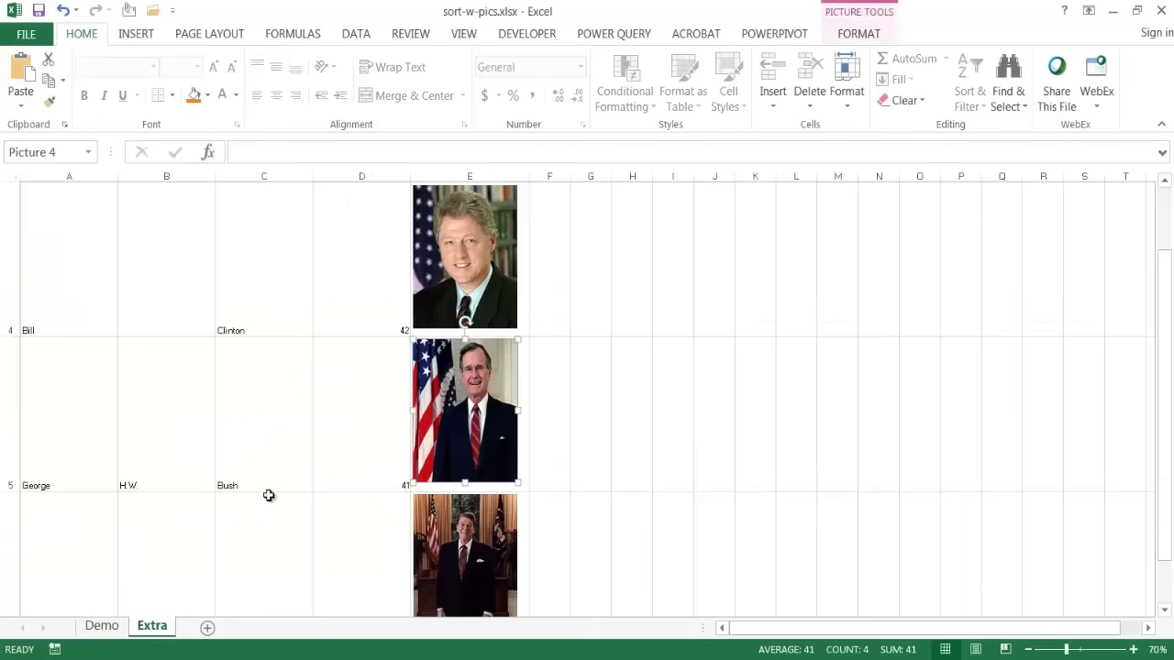
{"action": "scroll", "coordinate": [275, 494], "scroll_direction": "up", "scroll_amount": 3}
{"action": "scroll", "coordinate": [284, 496], "scroll_direction": "down", "scroll_amount": 3}
{"action": "key", "text": "Escape"}
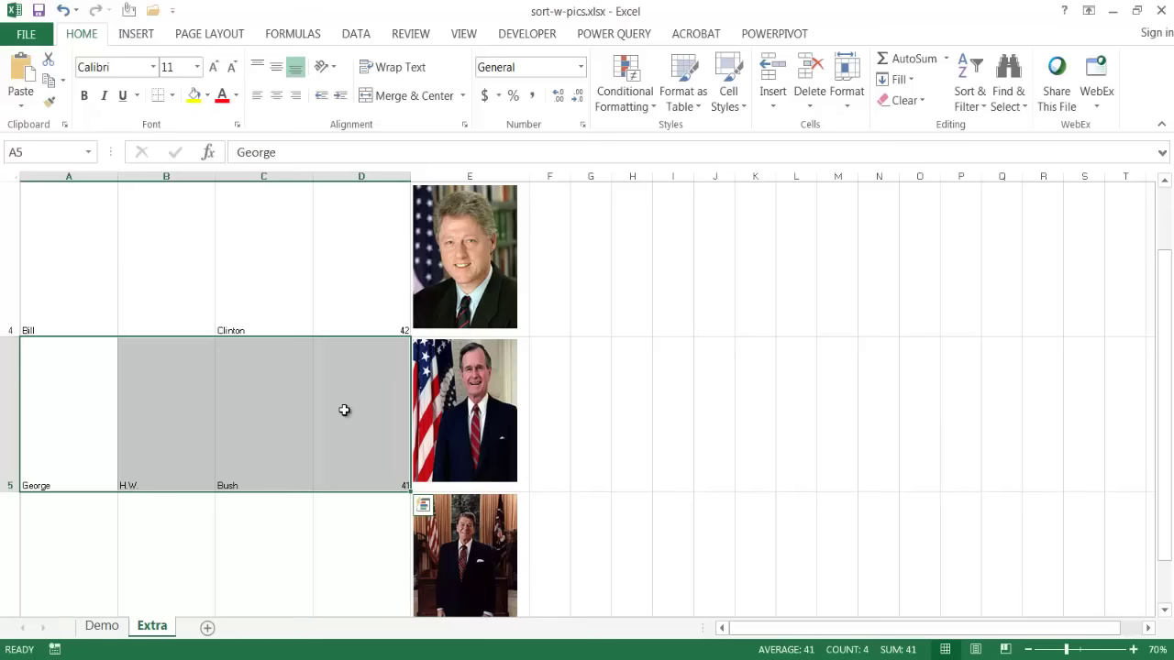
{"action": "key", "text": "ctrl+c"}
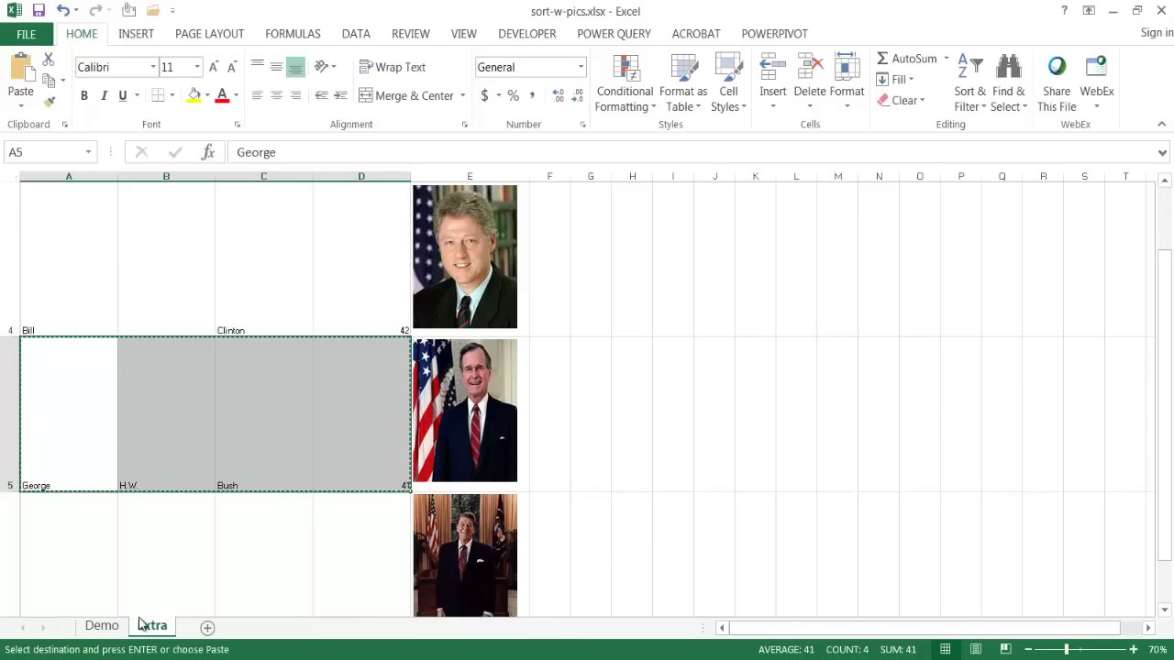
{"action": "left_click", "coordinate": [116, 633]}
{"action": "scroll", "coordinate": [160, 536], "scroll_direction": "down", "scroll_amount": 1}
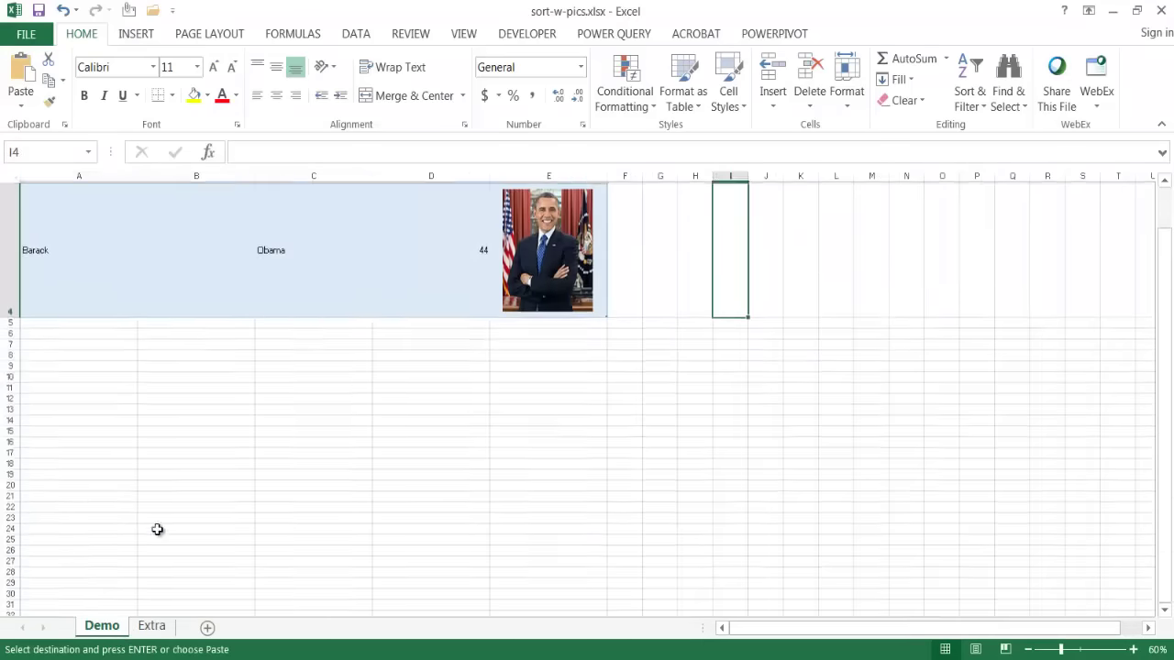
{"action": "left_click", "coordinate": [92, 321]}
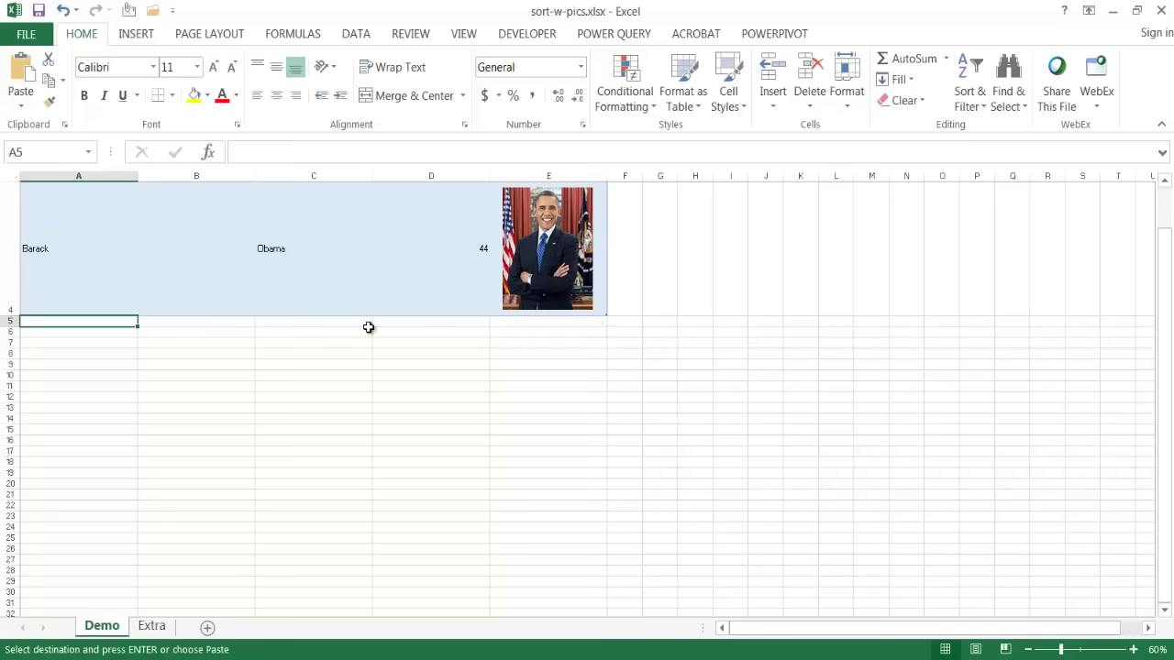
{"action": "key", "text": "ctrl+v"}
{"action": "left_click", "coordinate": [602, 396]}
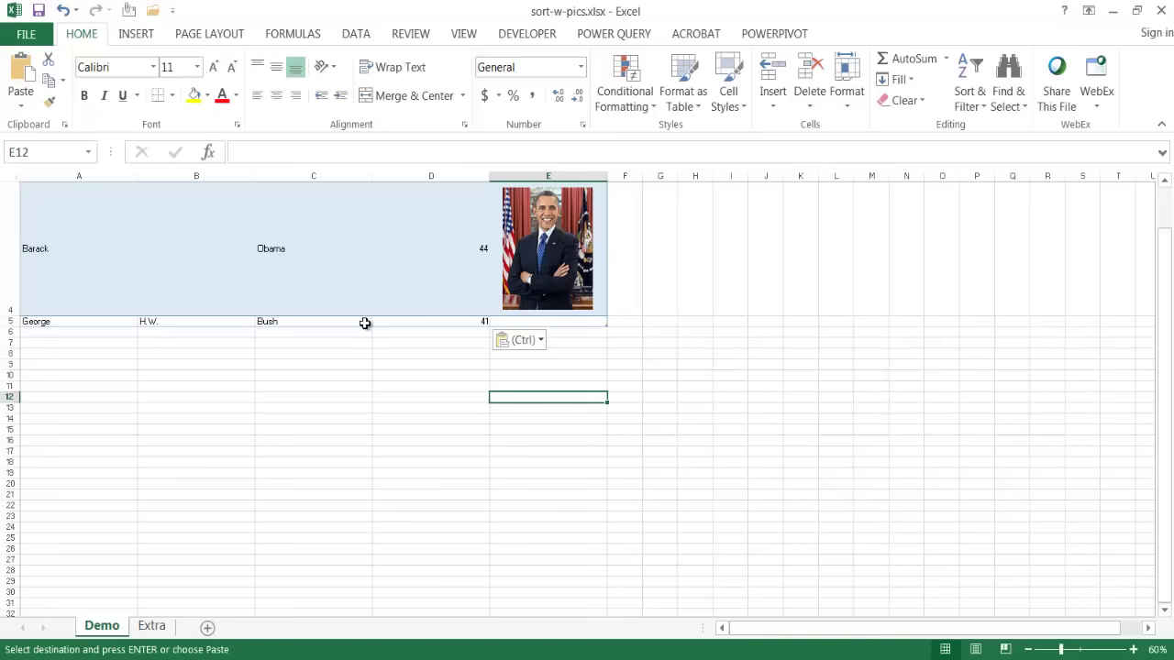
- Enter the formula =REPT(CHAR(10),11) in F2, directly beside the Picture column of the presidents table
{"action": "scroll", "coordinate": [615, 341], "scroll_direction": "up", "scroll_amount": 1}
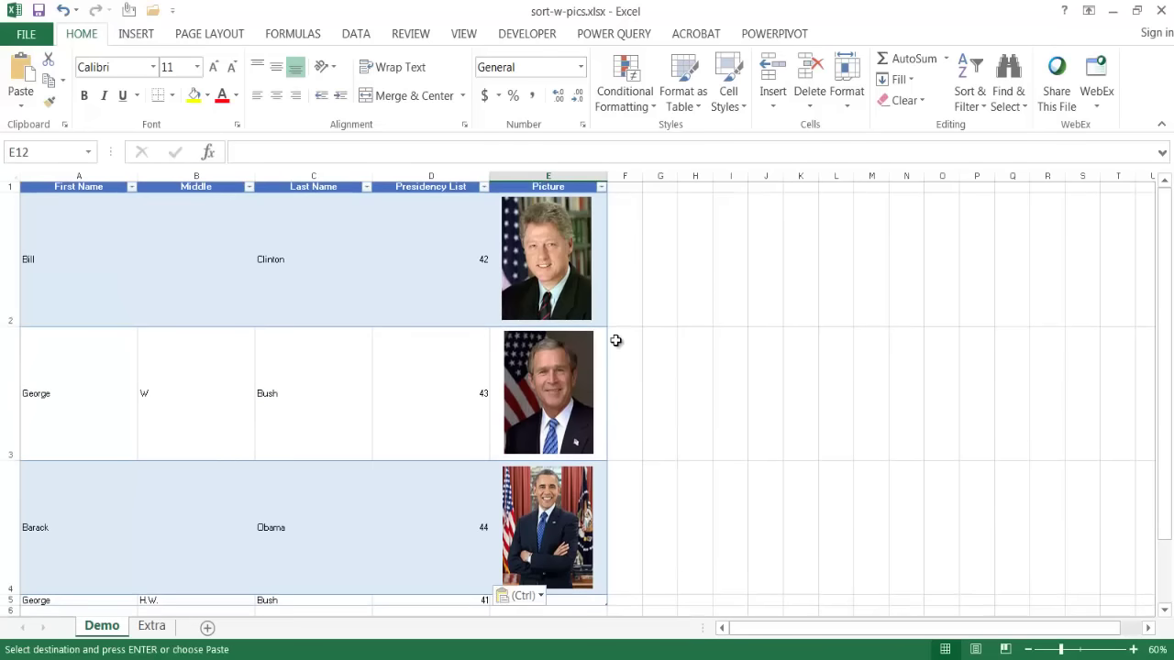
{"action": "left_click", "coordinate": [631, 242]}
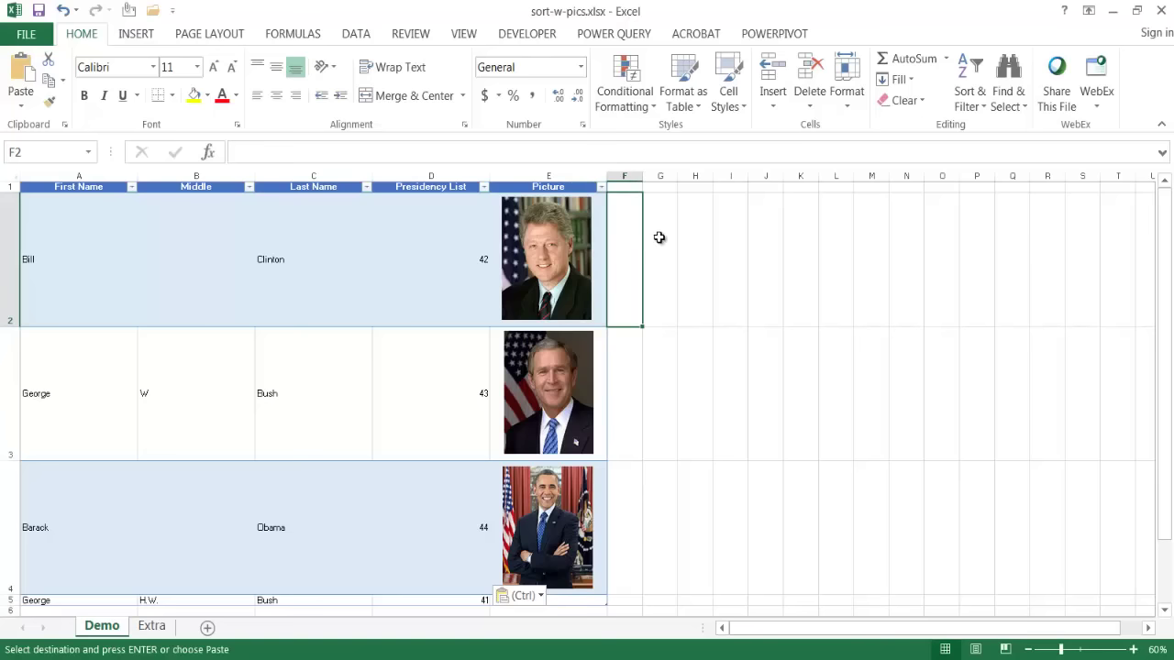
{"action": "type", "text": "=re"}
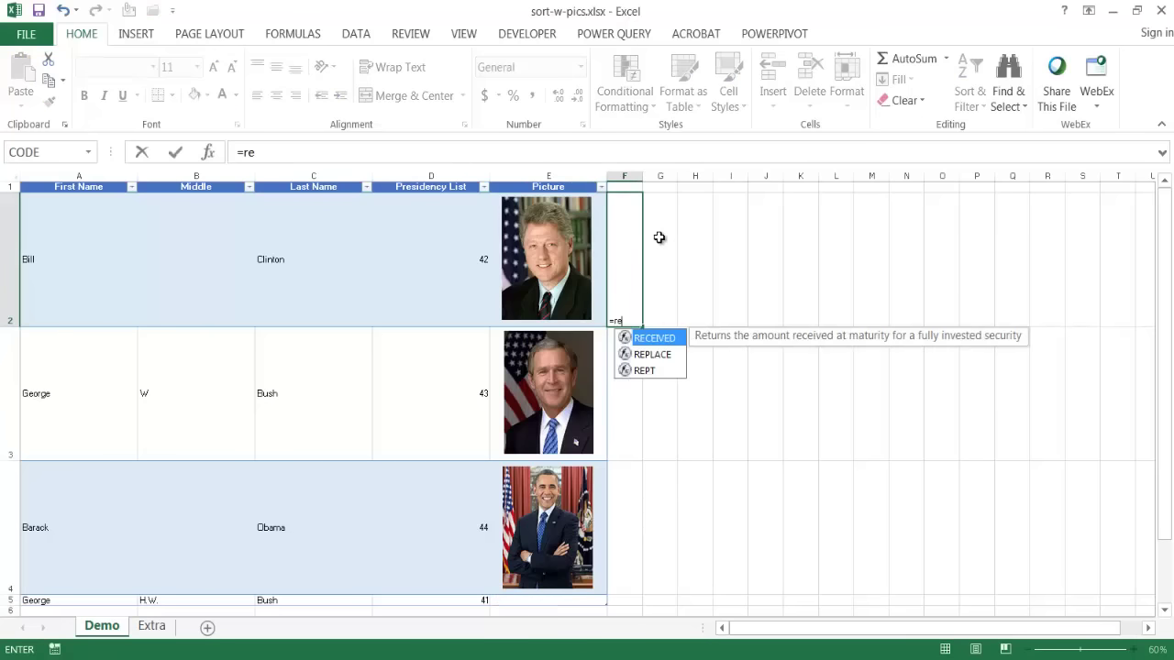
{"action": "type", "text": "pt"}
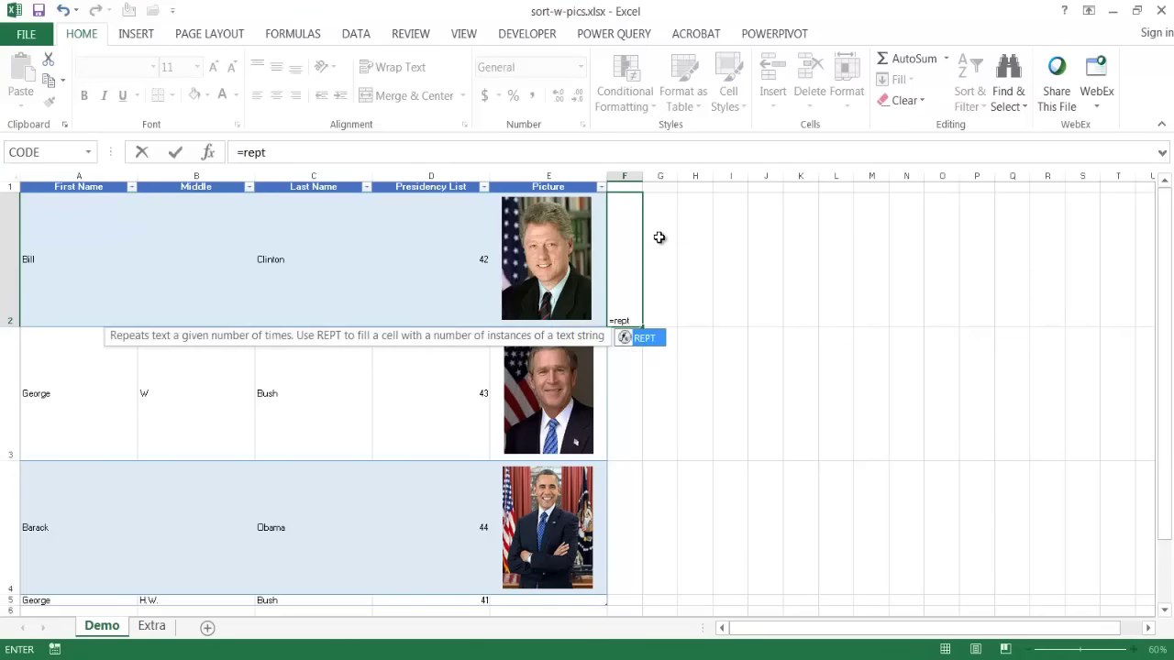
{"action": "type", "text": "("}
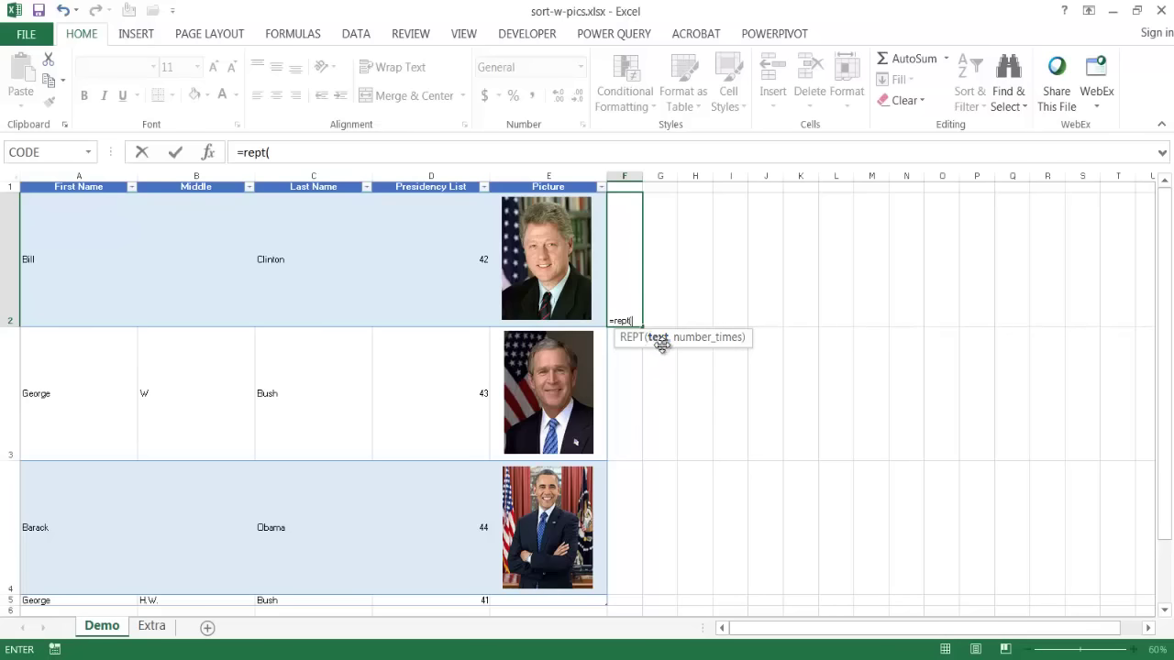
{"action": "type", "text": "char"}
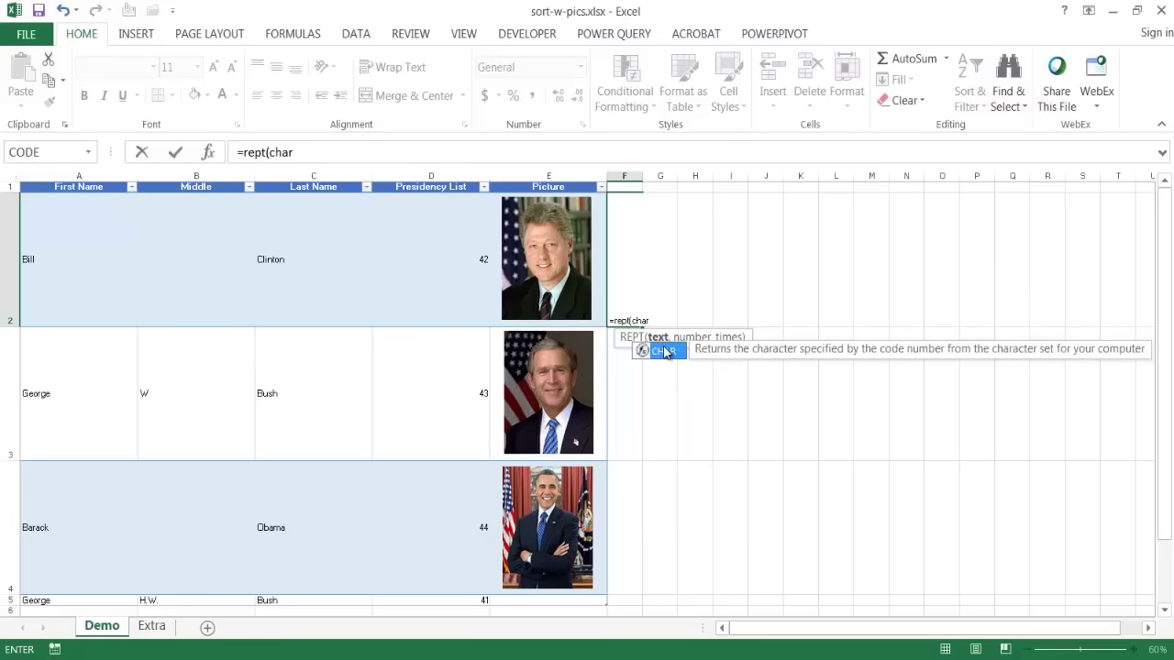
{"action": "double_click", "coordinate": [665, 351]}
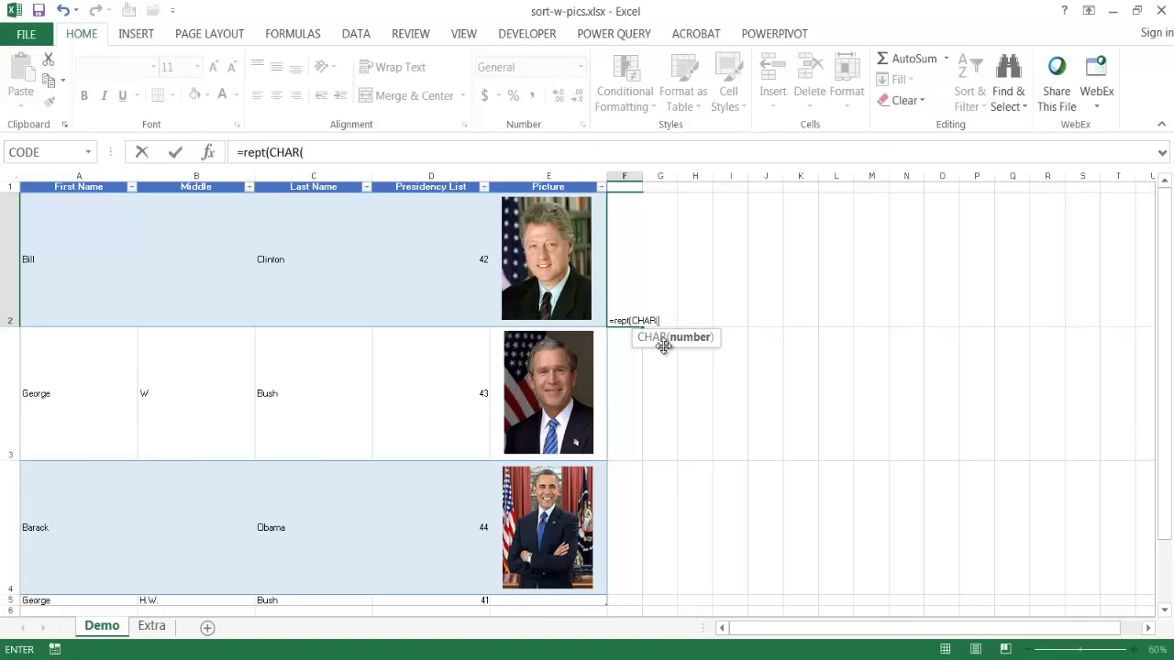
{"action": "type", "text": "10)"}
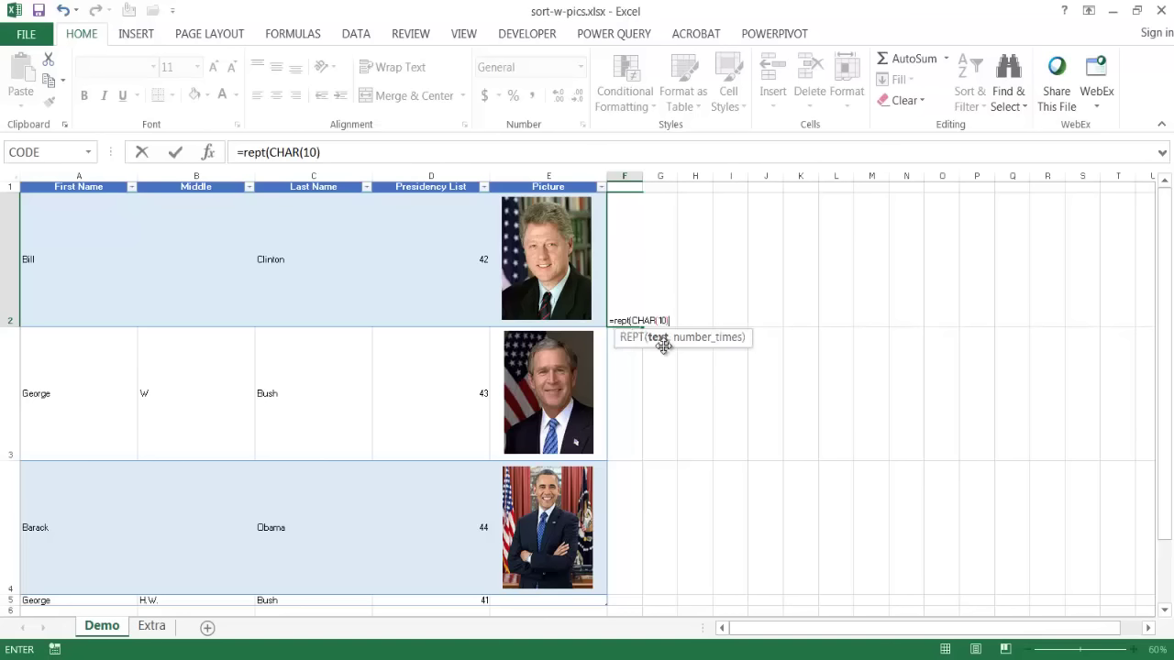
{"action": "type", "text": ",11"}
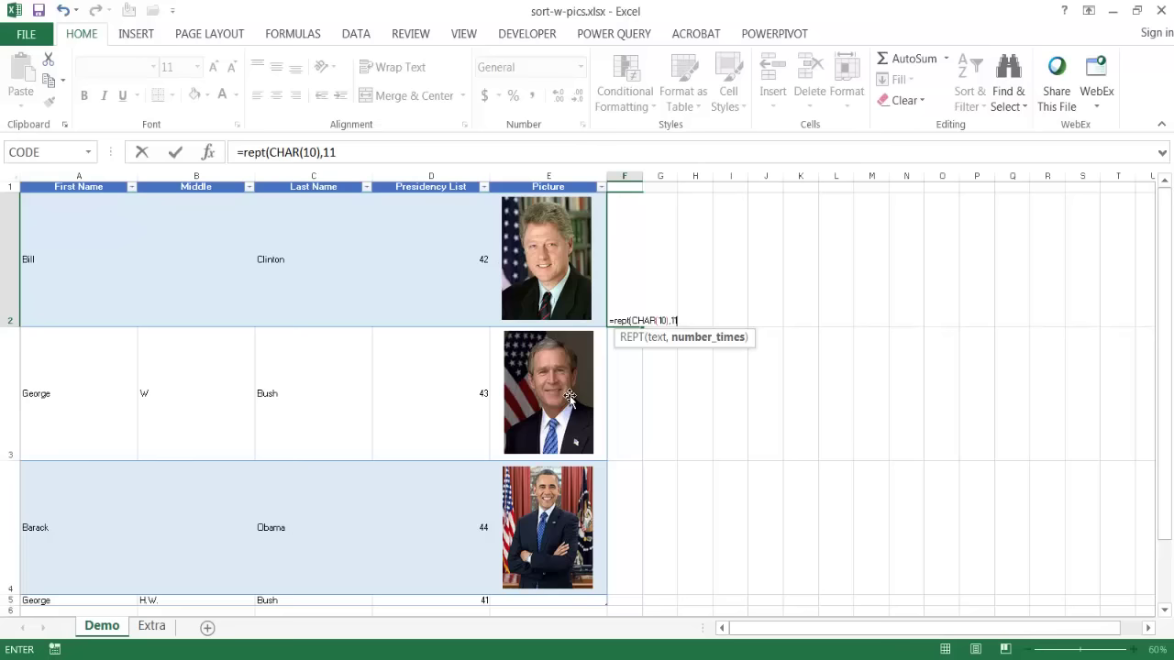
{"action": "type", "text": ")"}
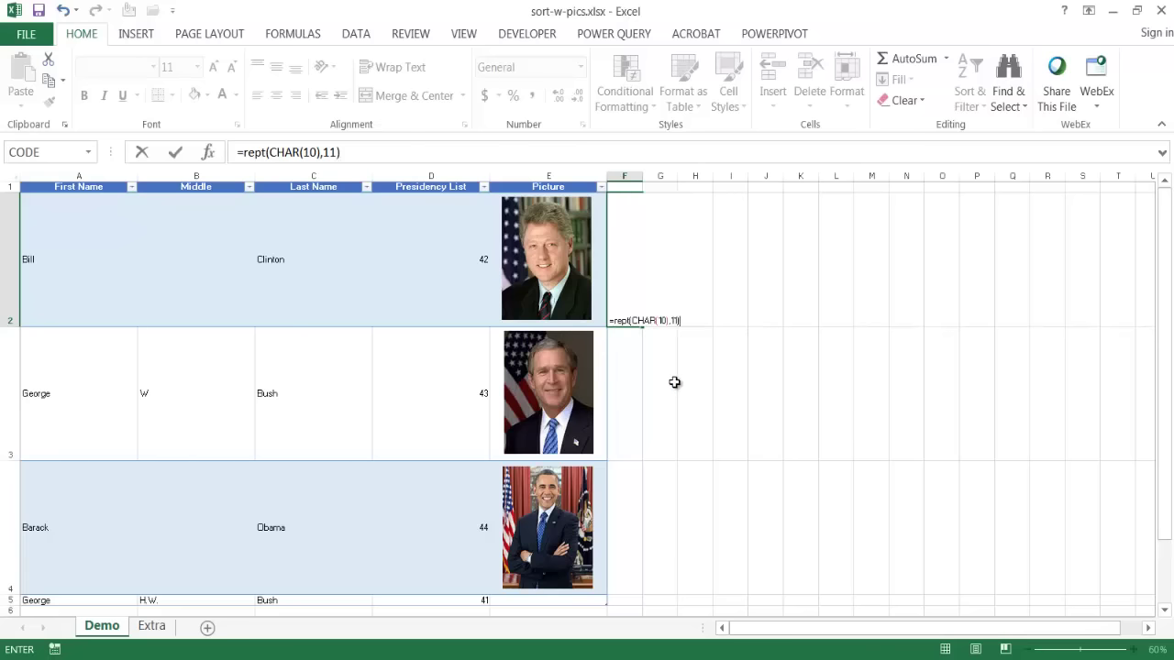
{"action": "key", "text": "Return"}
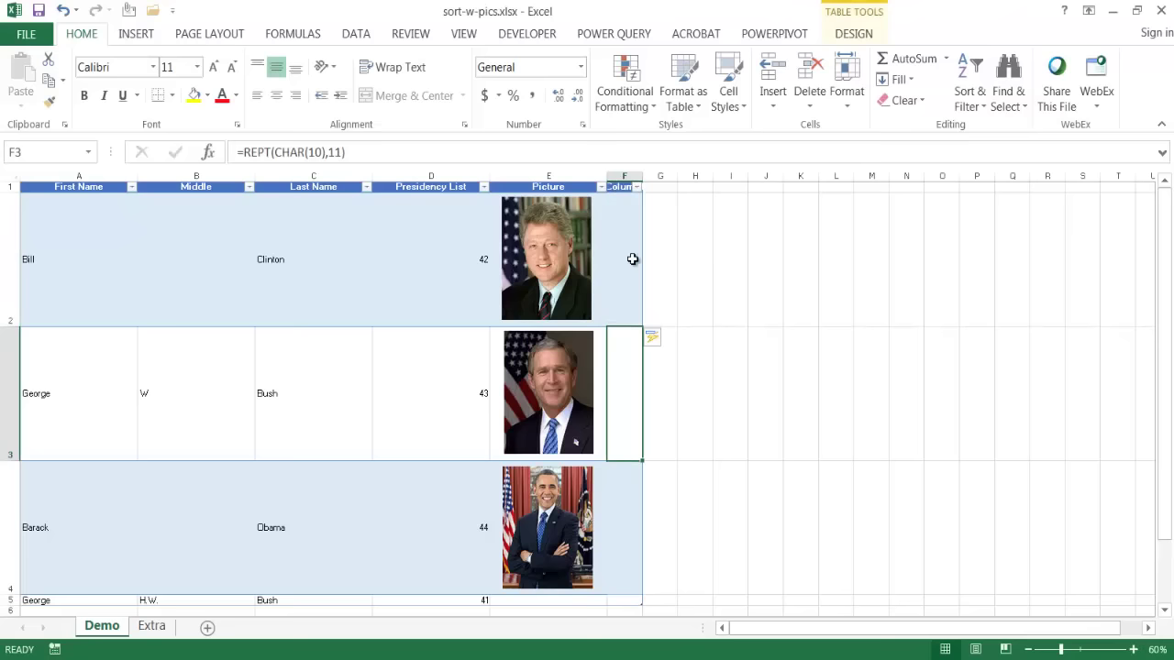
- Check which formula each of the cells F2 to F5 holds and whether E5 contains anything
{"action": "left_click", "coordinate": [633, 259]}
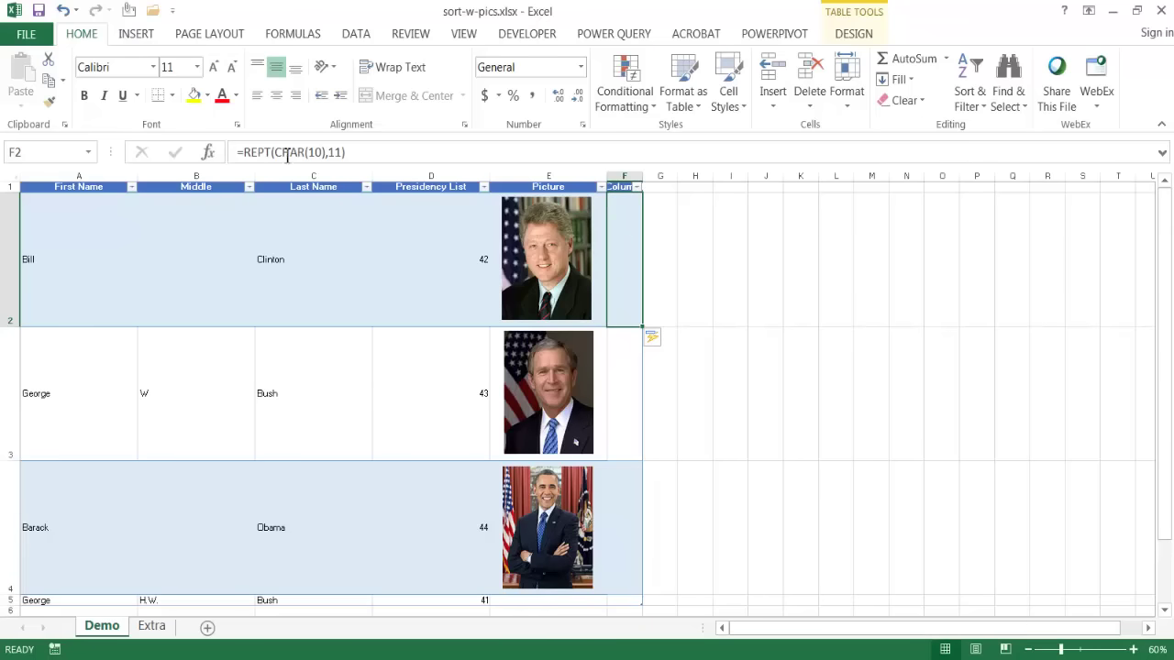
{"action": "left_click", "coordinate": [623, 378]}
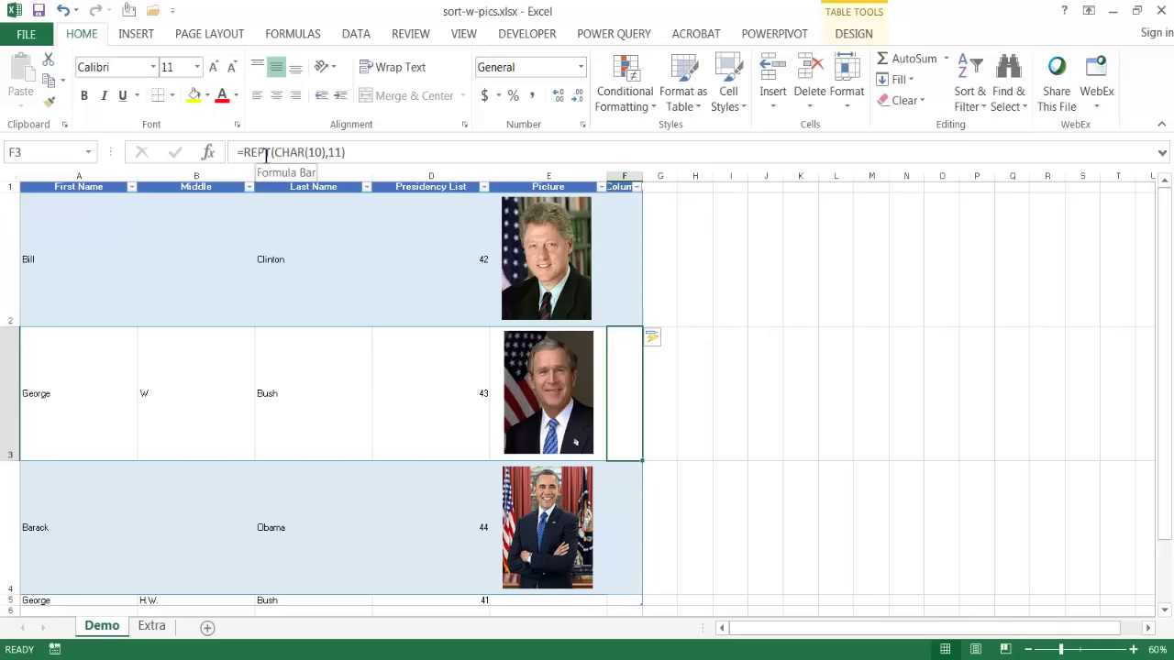
{"action": "left_click", "coordinate": [623, 521]}
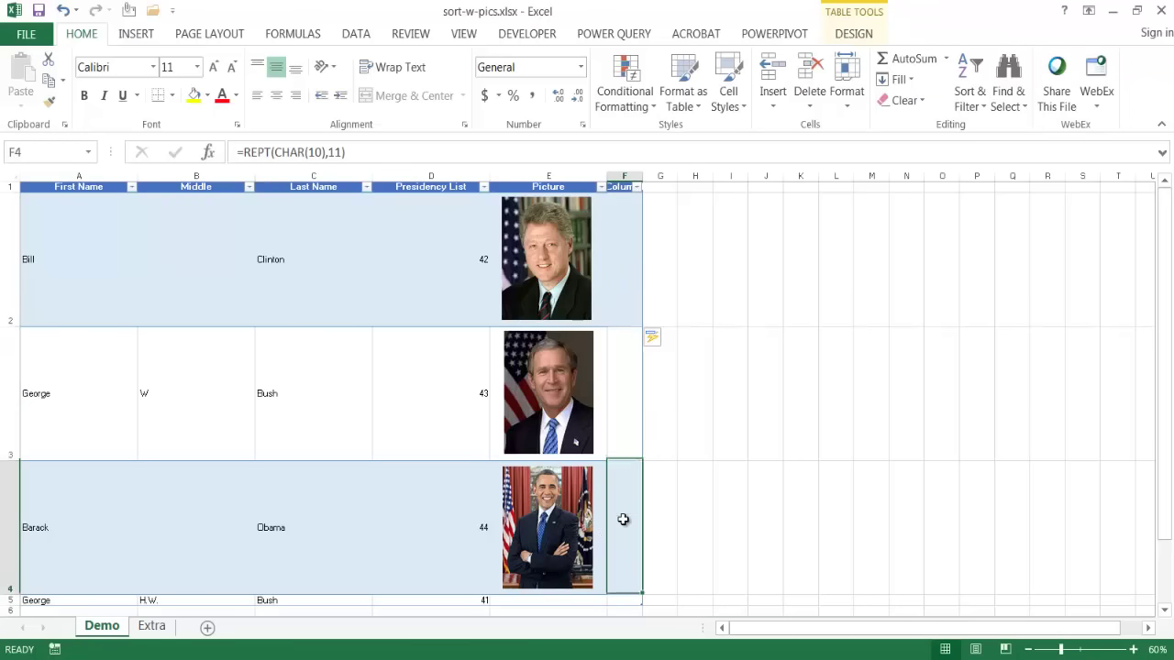
{"action": "left_click", "coordinate": [635, 600]}
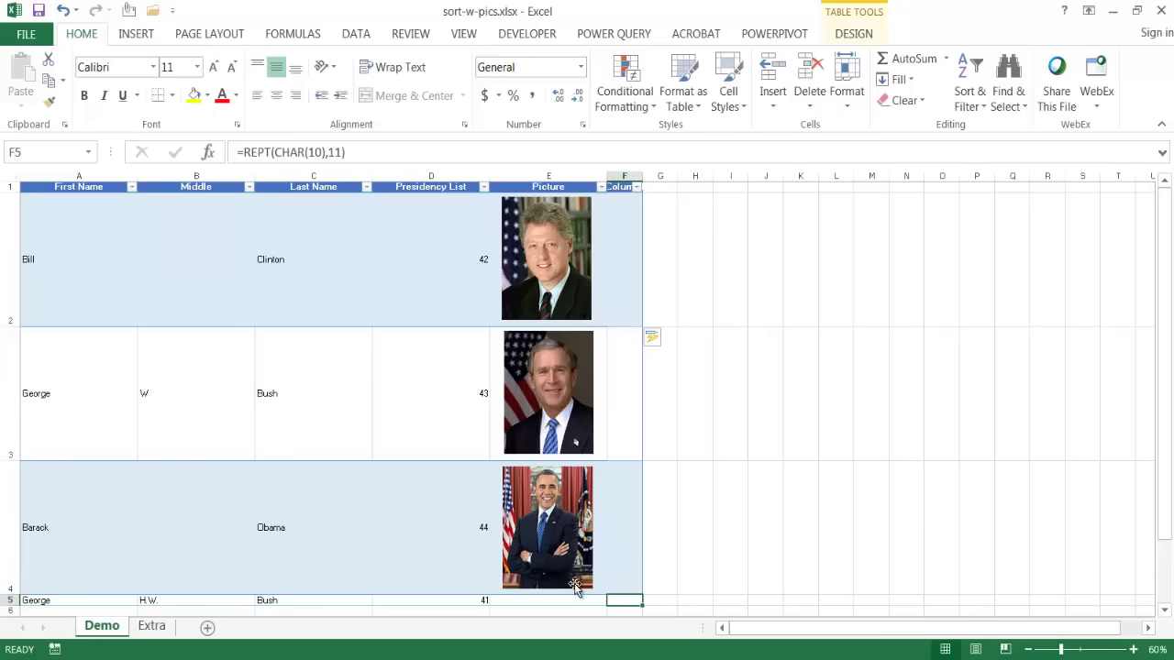
{"action": "left_click", "coordinate": [536, 600]}
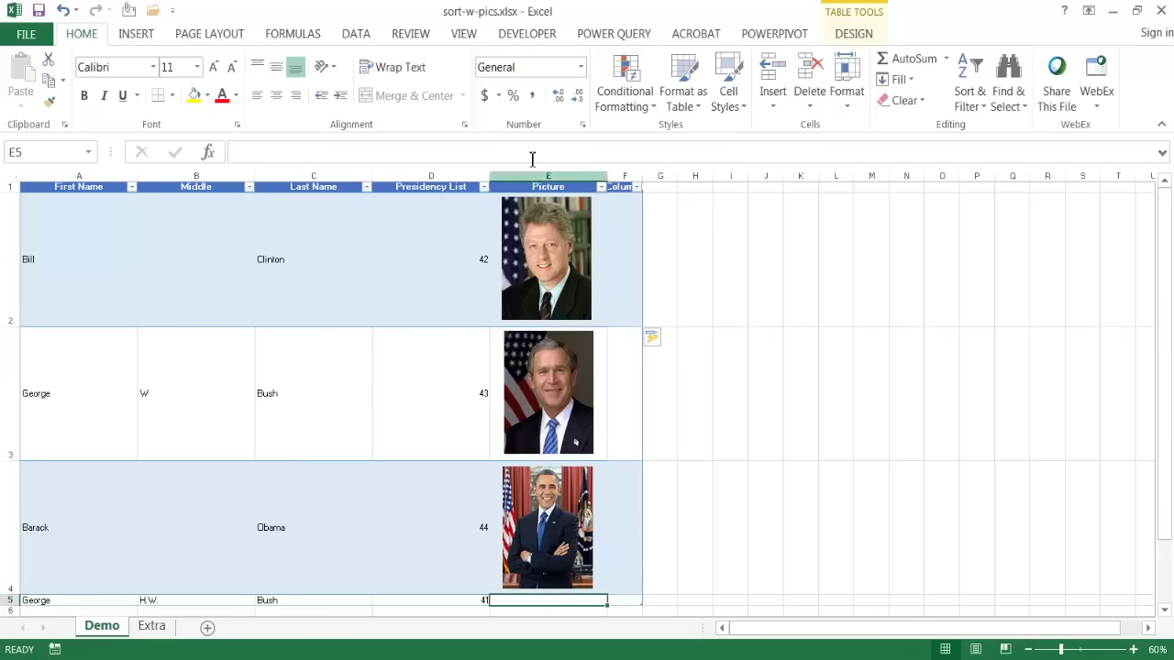
- Copy the text of the REPT formula from F2 and enter it in E2 of the Picture column
{"action": "left_click", "coordinate": [612, 247]}
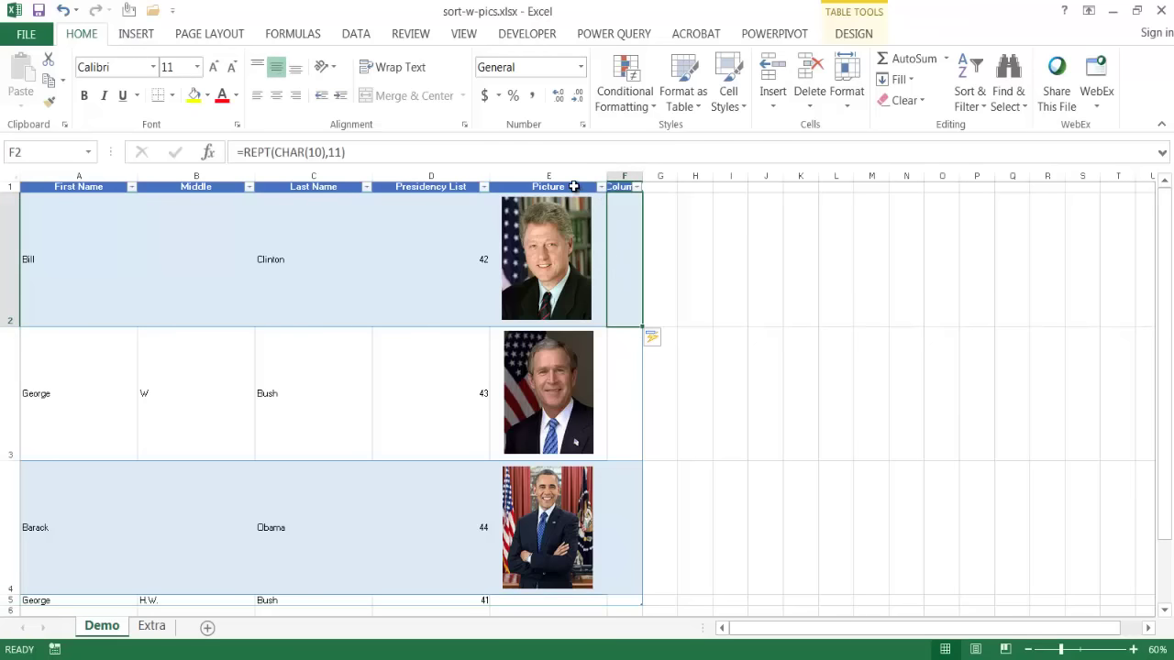
{"action": "left_click_drag", "start_coordinate": [347, 152], "coordinate": [223, 152]}
{"action": "key", "text": "ctrl+c"}
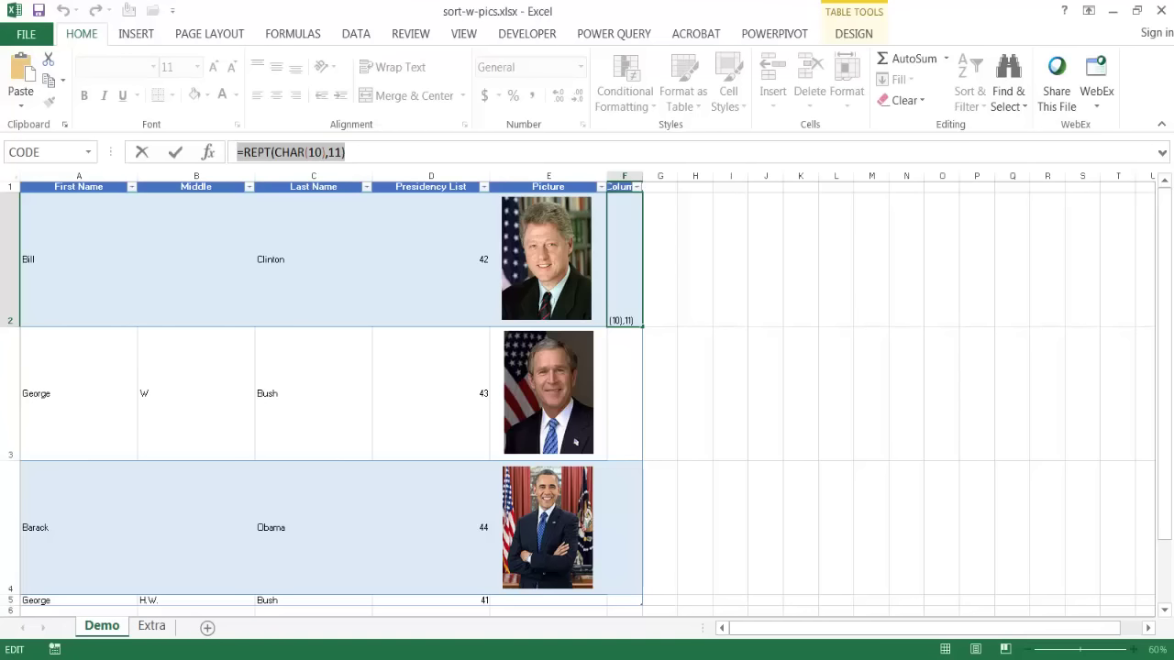
{"action": "key", "text": "ctrl+Return"}
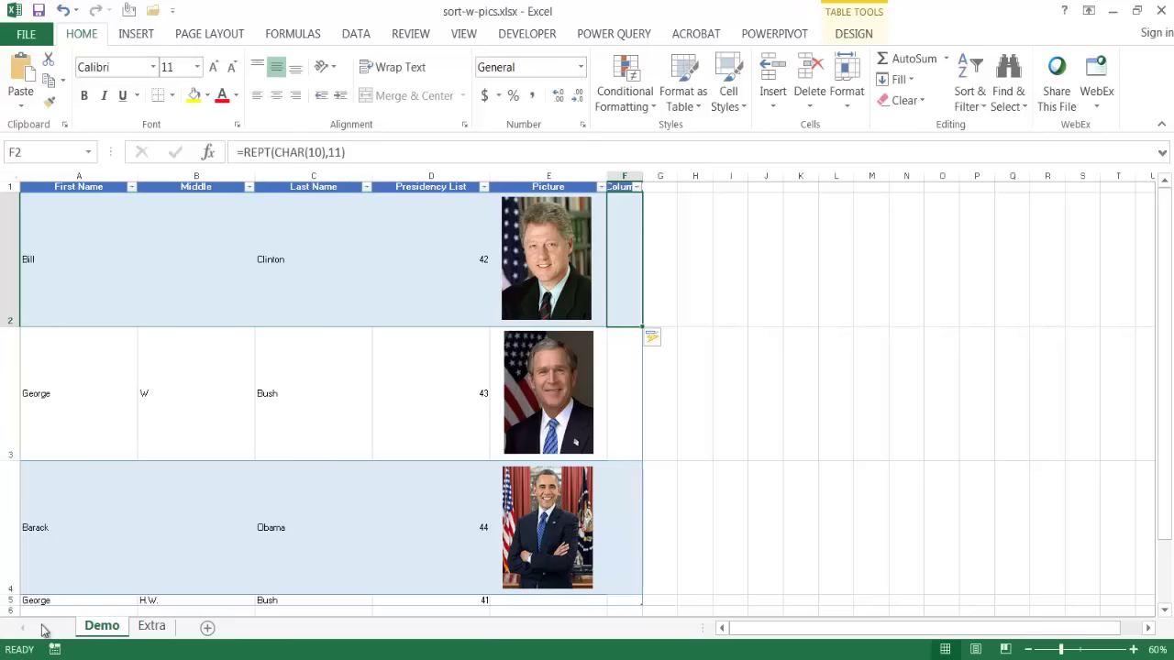
{"action": "left_click", "coordinate": [598, 235]}
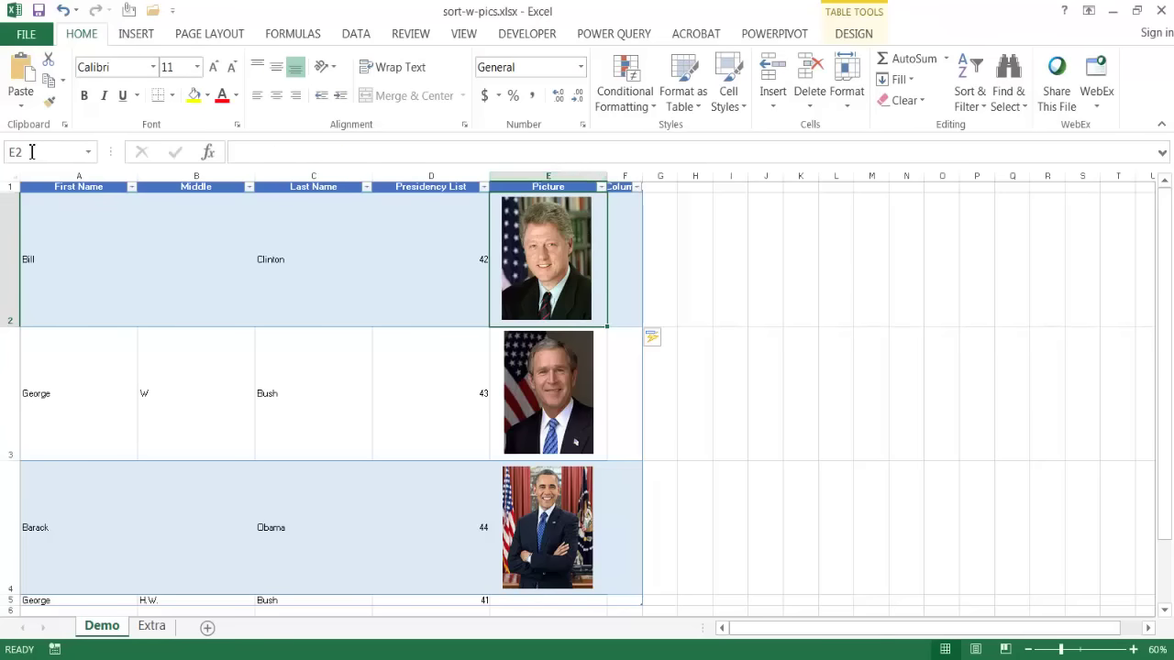
{"action": "left_click", "coordinate": [250, 150]}
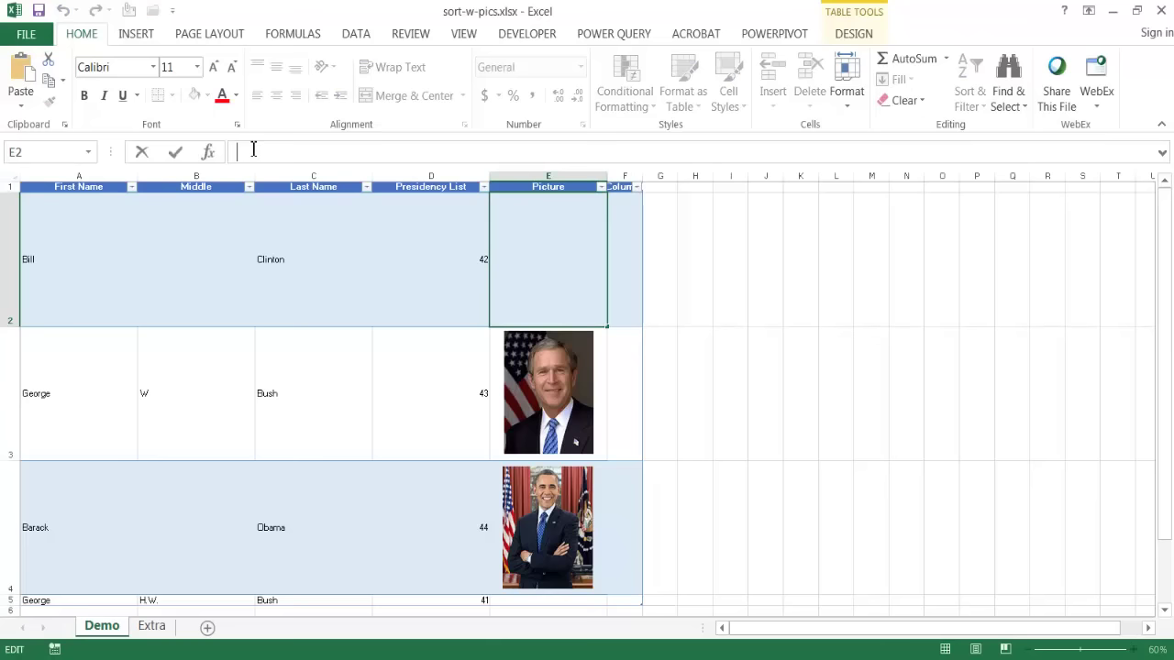
{"action": "key", "text": "ctrl+v"}
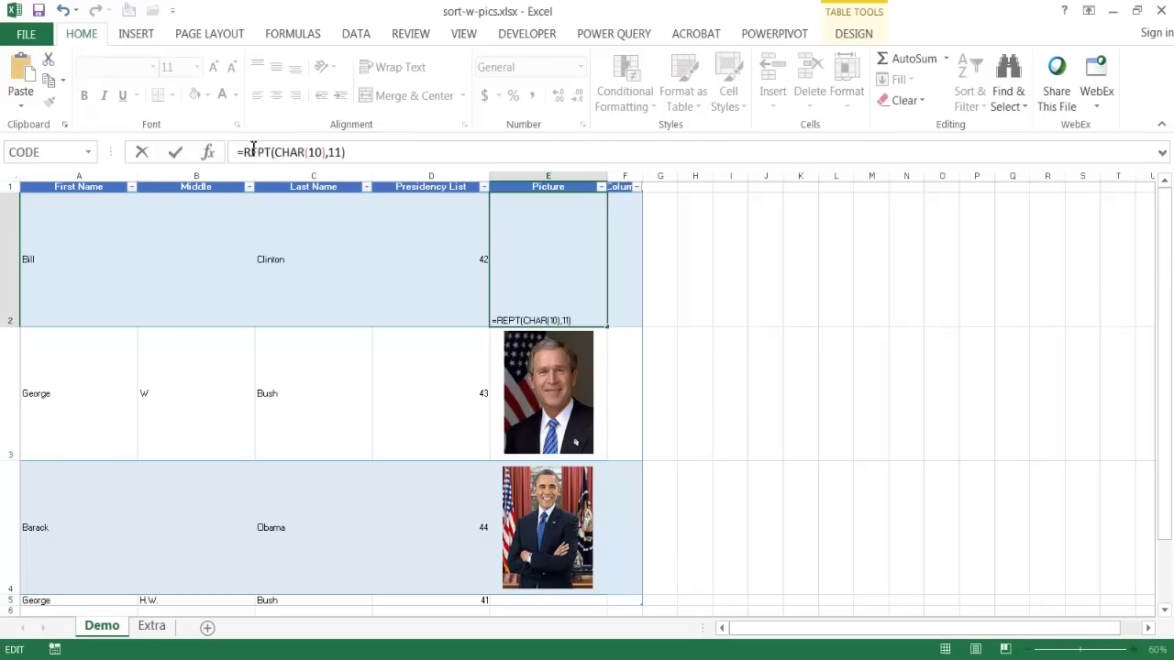
{"action": "key", "text": "Return"}
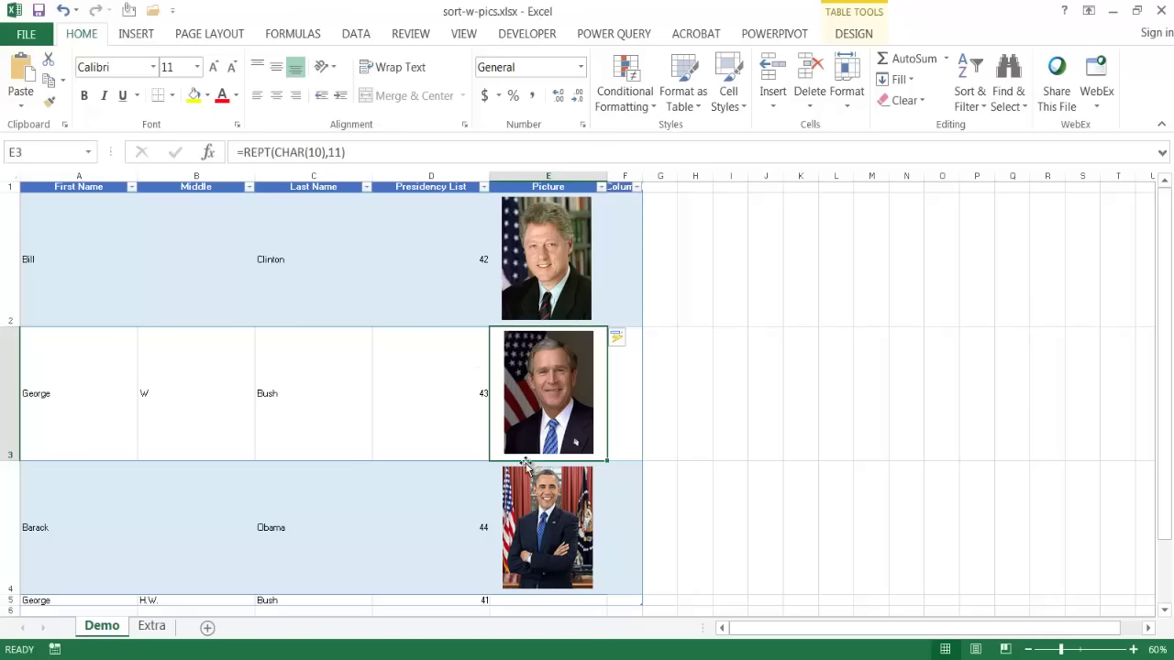
{"action": "key", "text": "Down"}
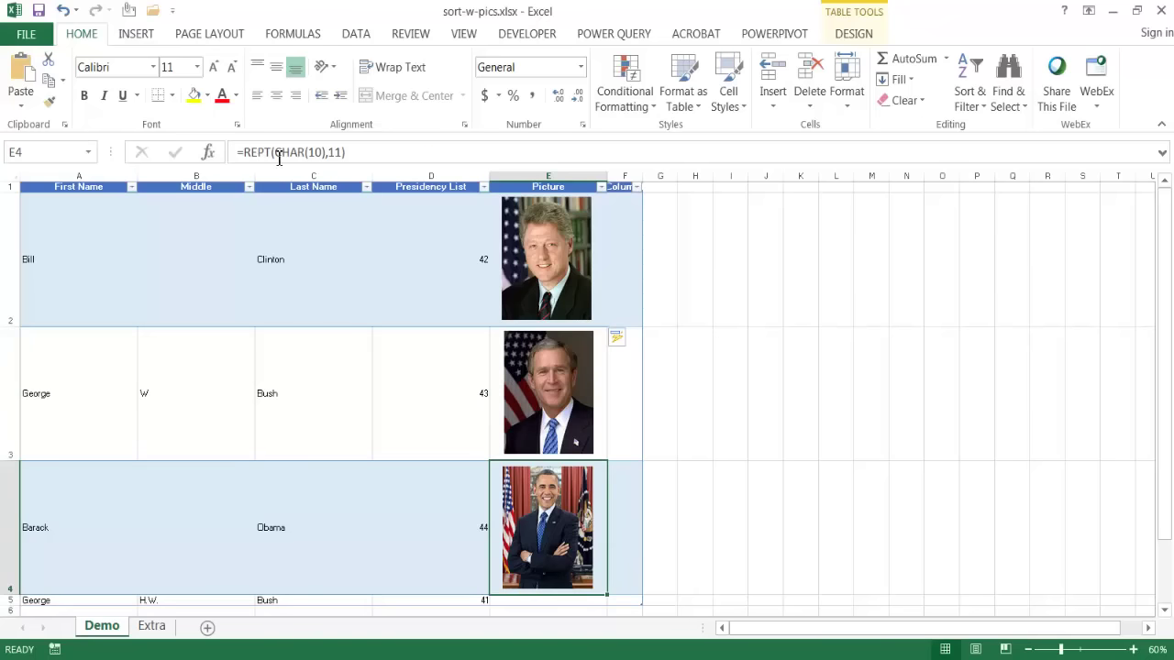
- Delete the whole of column F, the helper column beside the Picture column
{"action": "left_click", "coordinate": [627, 176]}
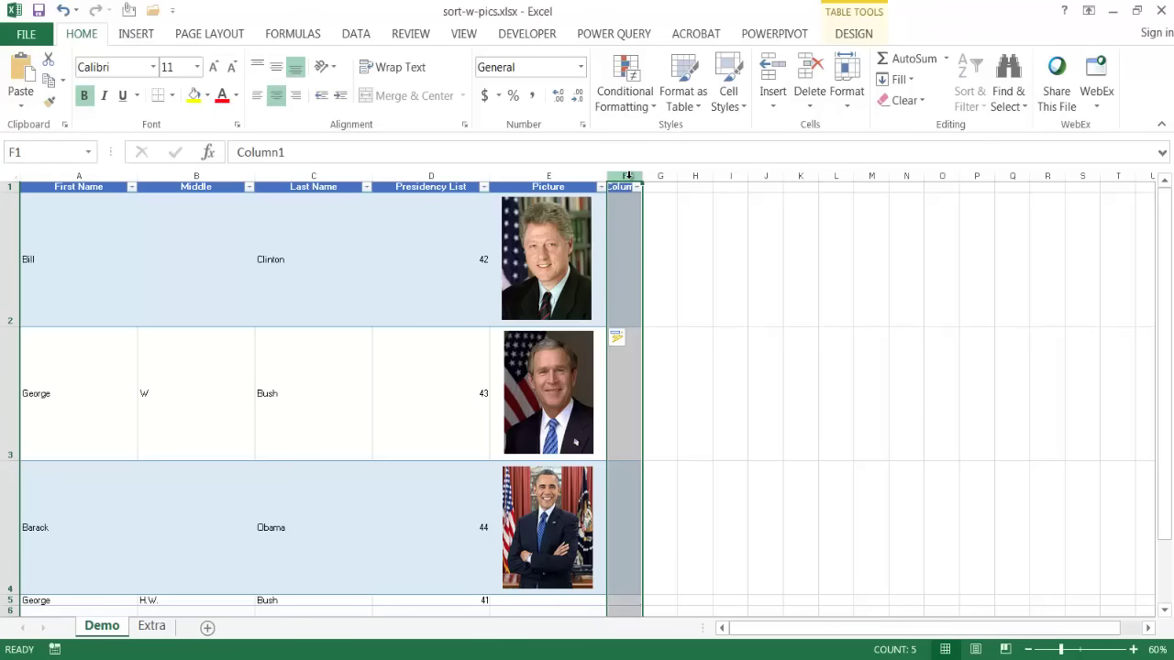
{"action": "right_click", "coordinate": [628, 177]}
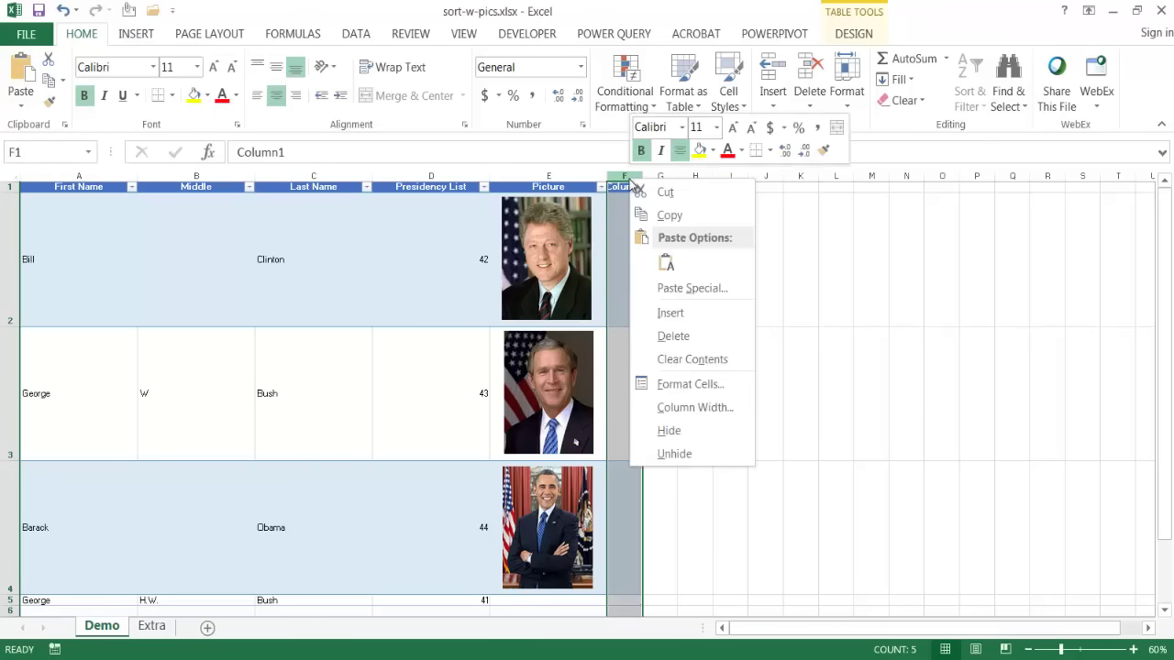
{"action": "left_click", "coordinate": [678, 334]}
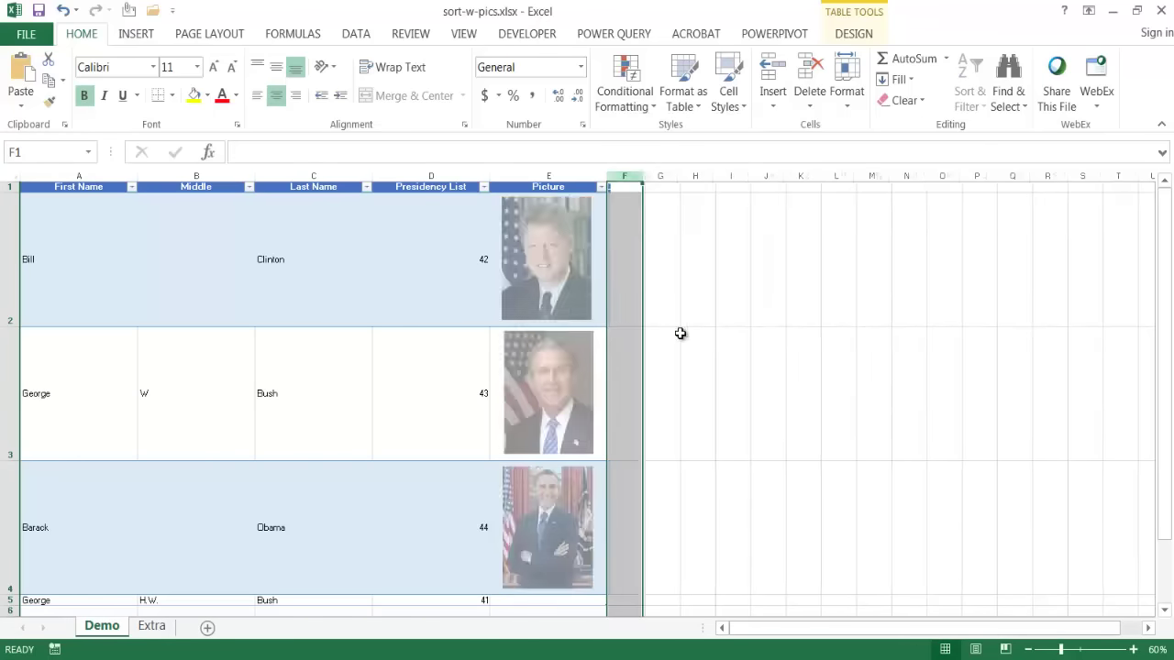
- Check the formula in the Picture column cells E2 and E5 around the presidents' pictures
{"action": "left_click", "coordinate": [531, 600]}
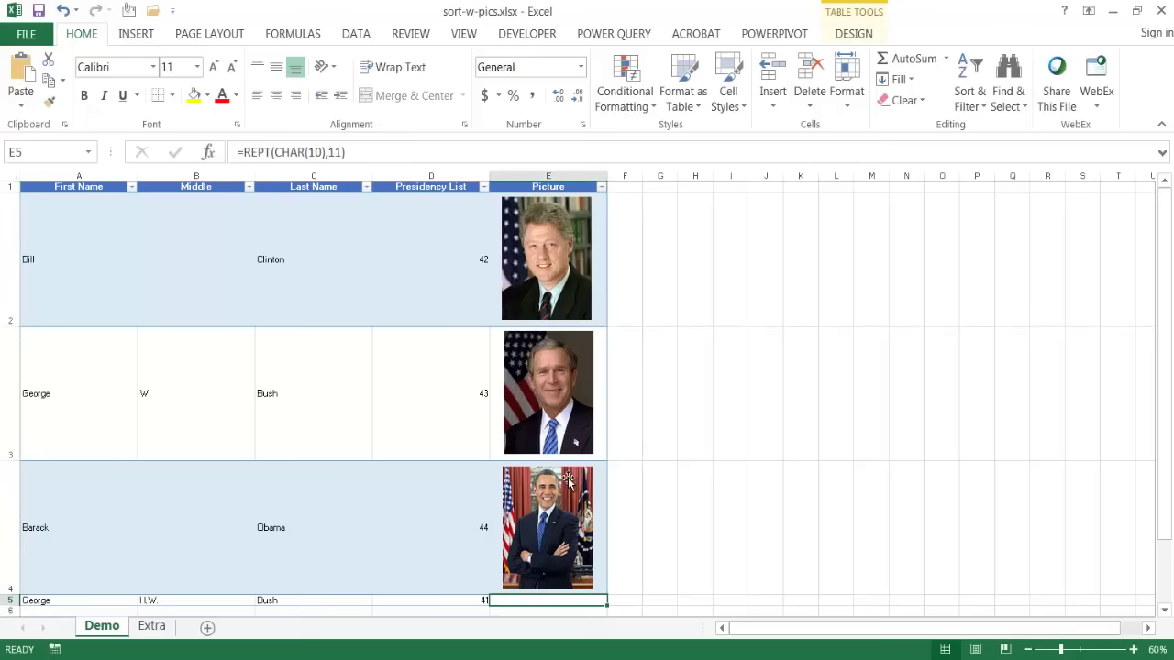
{"action": "left_click", "coordinate": [598, 260]}
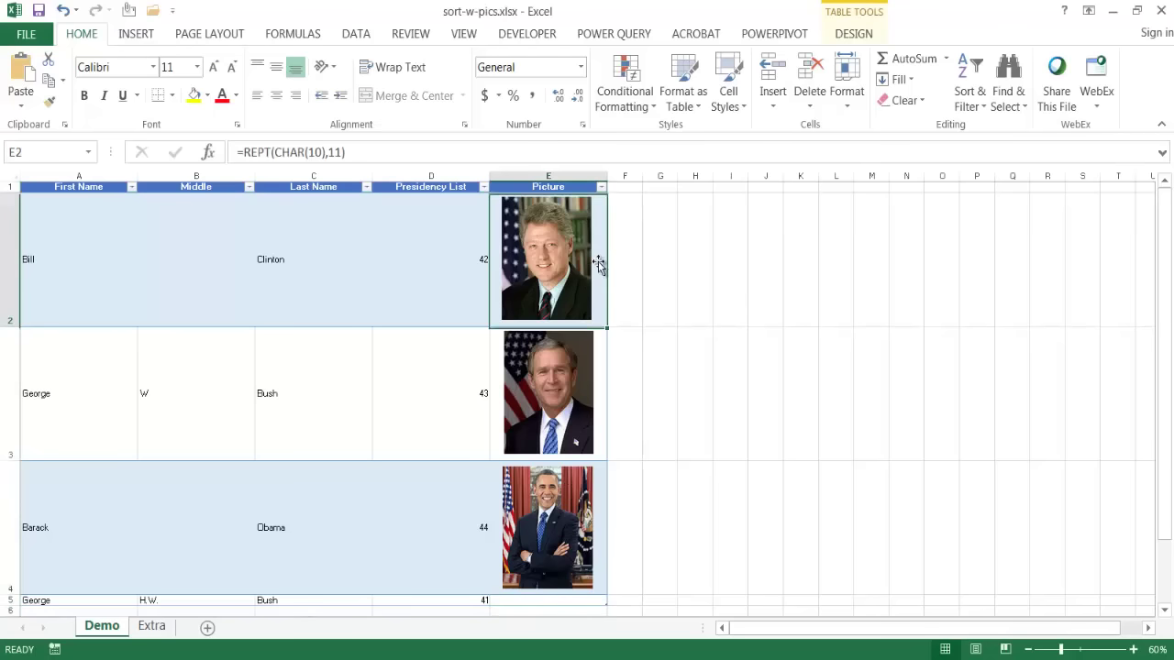
{"action": "left_click", "coordinate": [599, 358]}
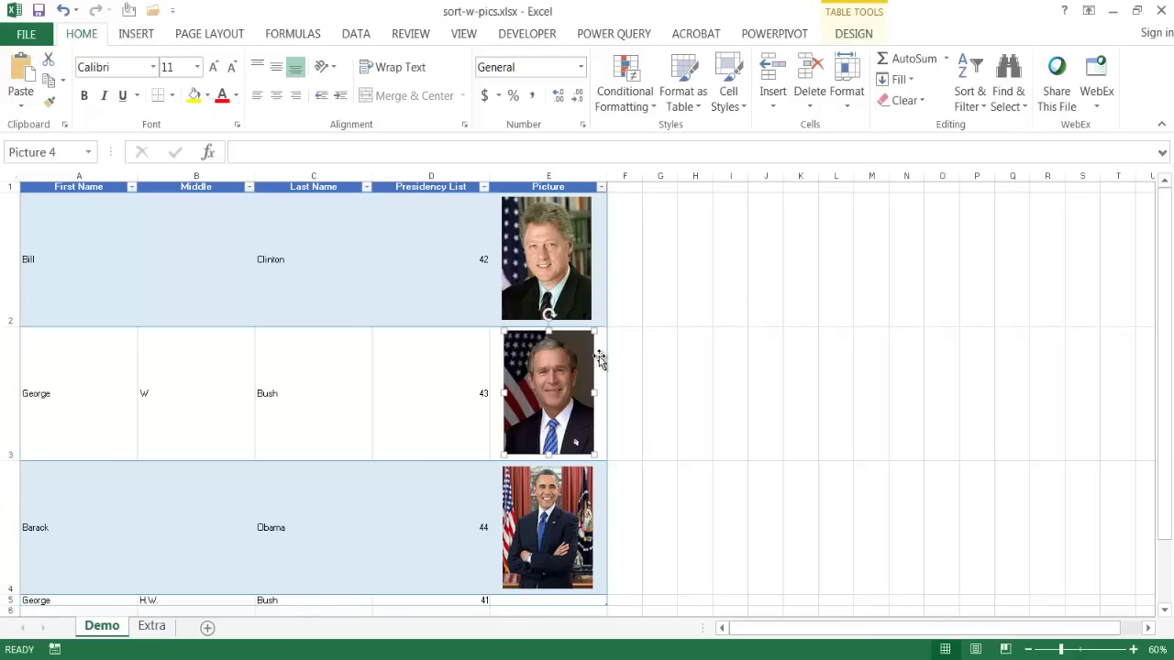
{"action": "left_click", "coordinate": [594, 553]}
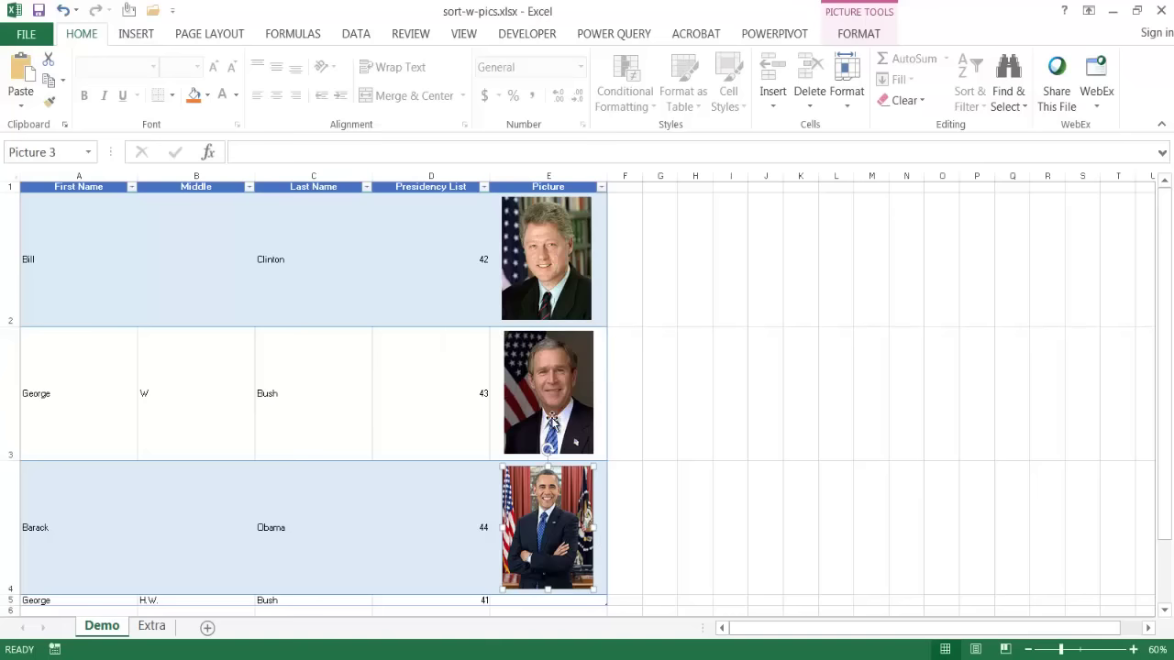
{"action": "left_click", "coordinate": [579, 601]}
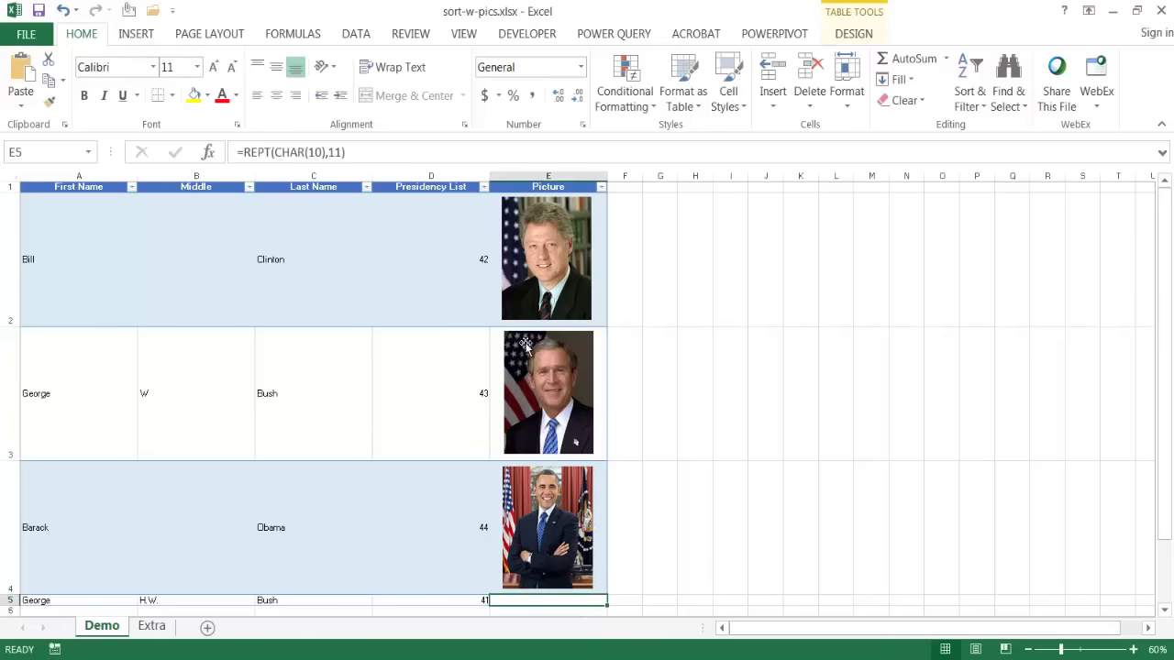
- Apply text wrapping to the whole Picture column (column E)
{"action": "left_click", "coordinate": [556, 175]}
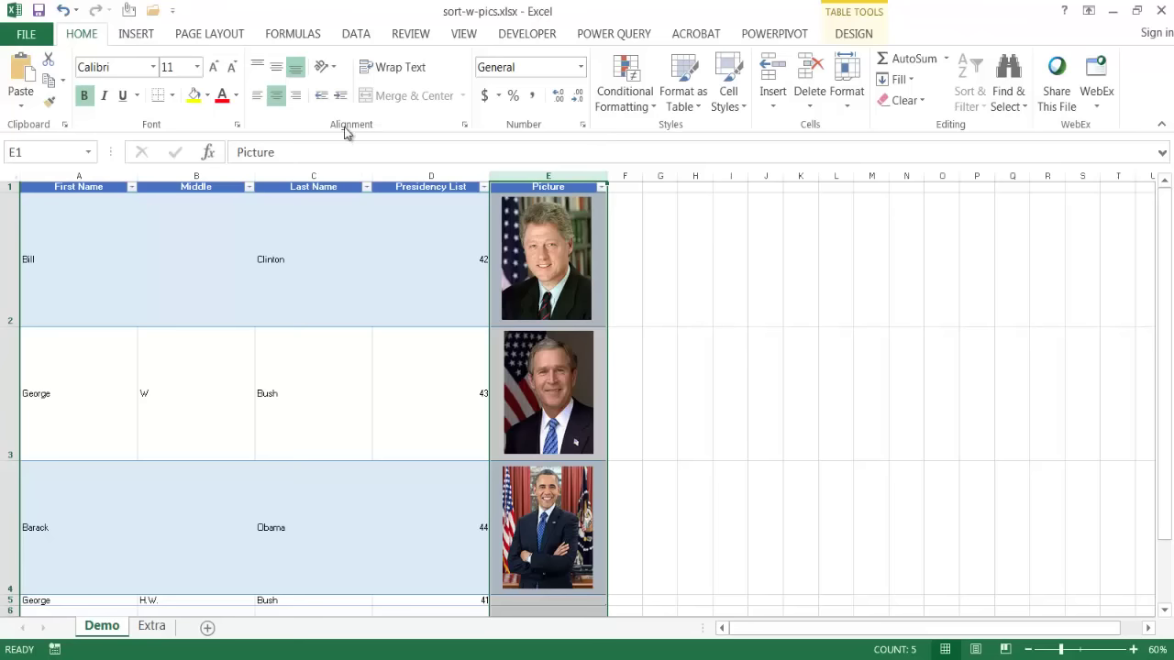
{"action": "left_click", "coordinate": [398, 73]}
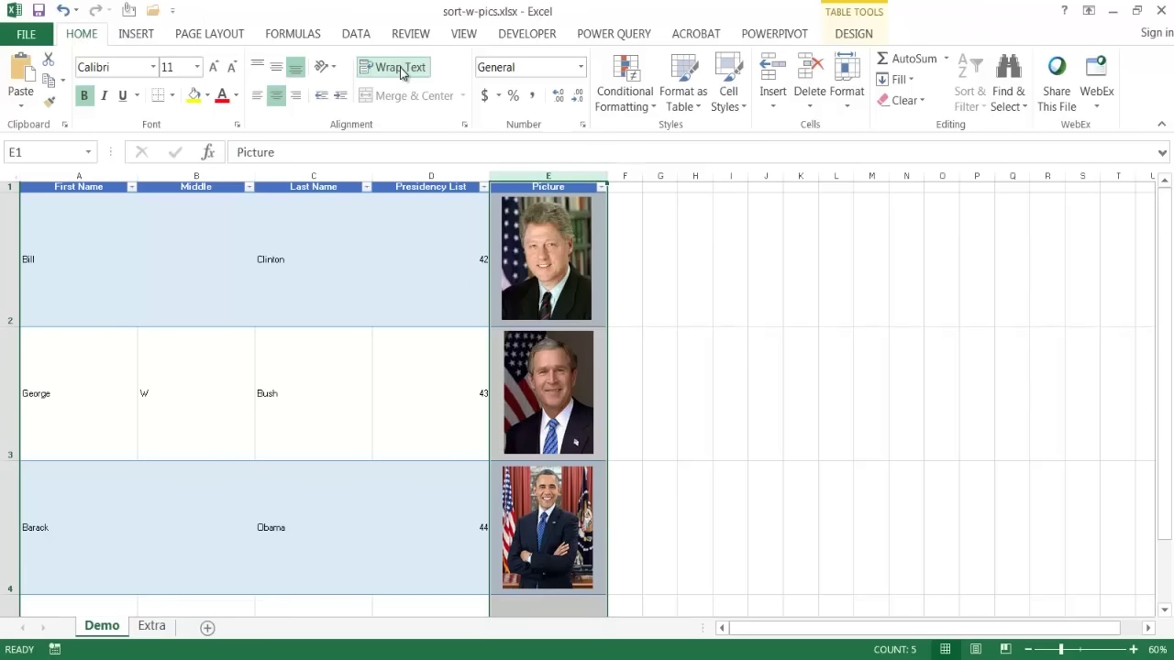
{"action": "left_click_drag", "start_coordinate": [1170, 234], "coordinate": [1170, 244]}
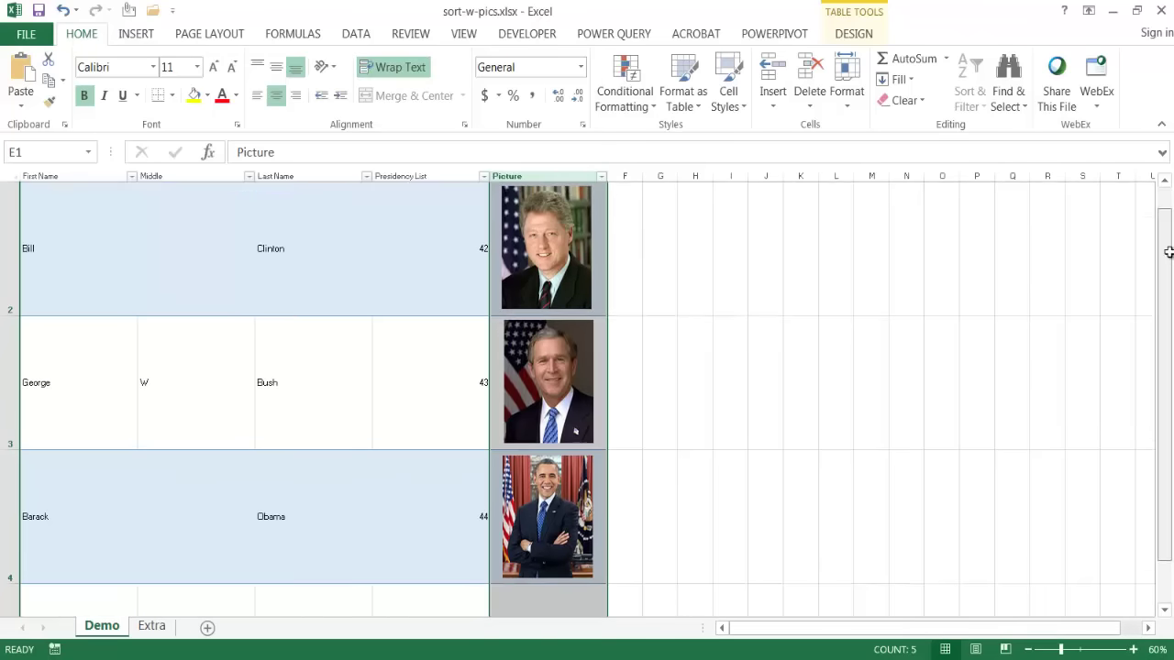
- Copy George H.W. Bush's picture from the Extra sheet and place it inside Picture cell E5 on the Demo sheet
{"action": "scroll", "coordinate": [1052, 341], "scroll_direction": "down", "scroll_amount": 3}
{"action": "scroll", "coordinate": [1052, 341], "scroll_direction": "up", "scroll_amount": 2}
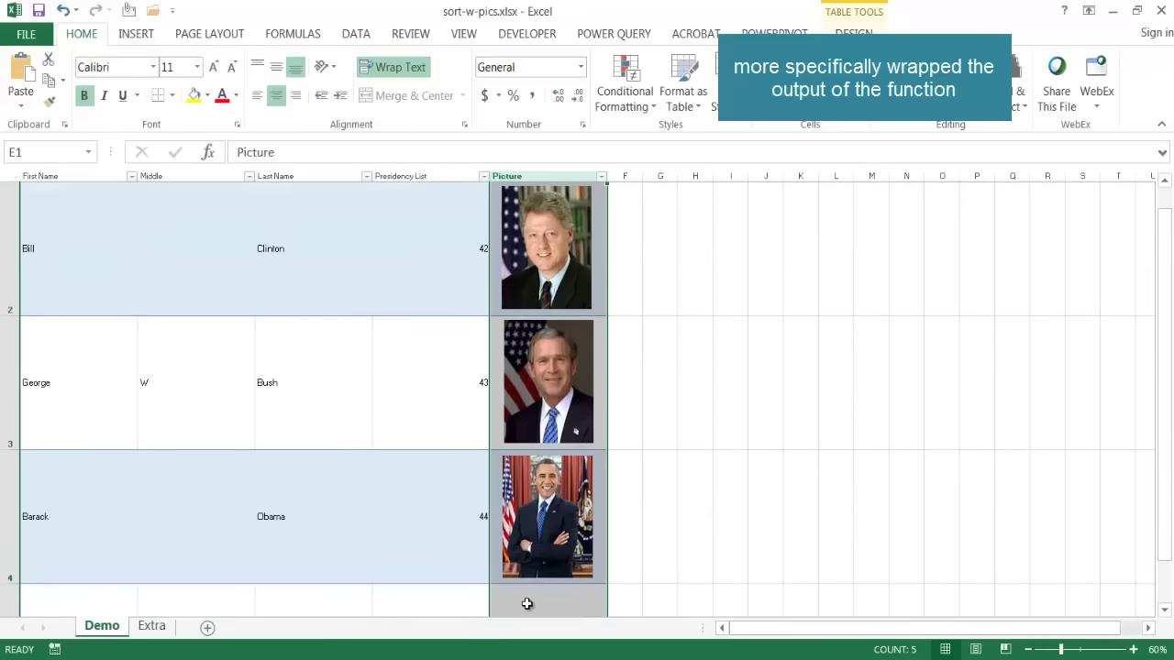
{"action": "left_click_drag", "start_coordinate": [1168, 275], "coordinate": [1169, 292]}
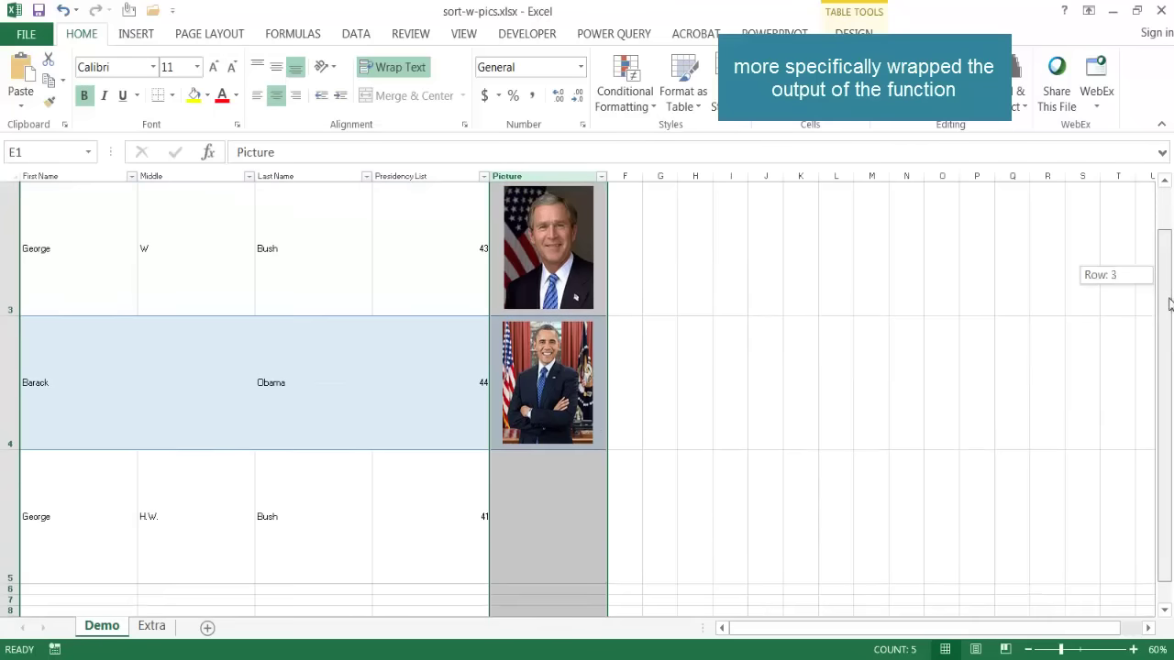
{"action": "left_click", "coordinate": [537, 492]}
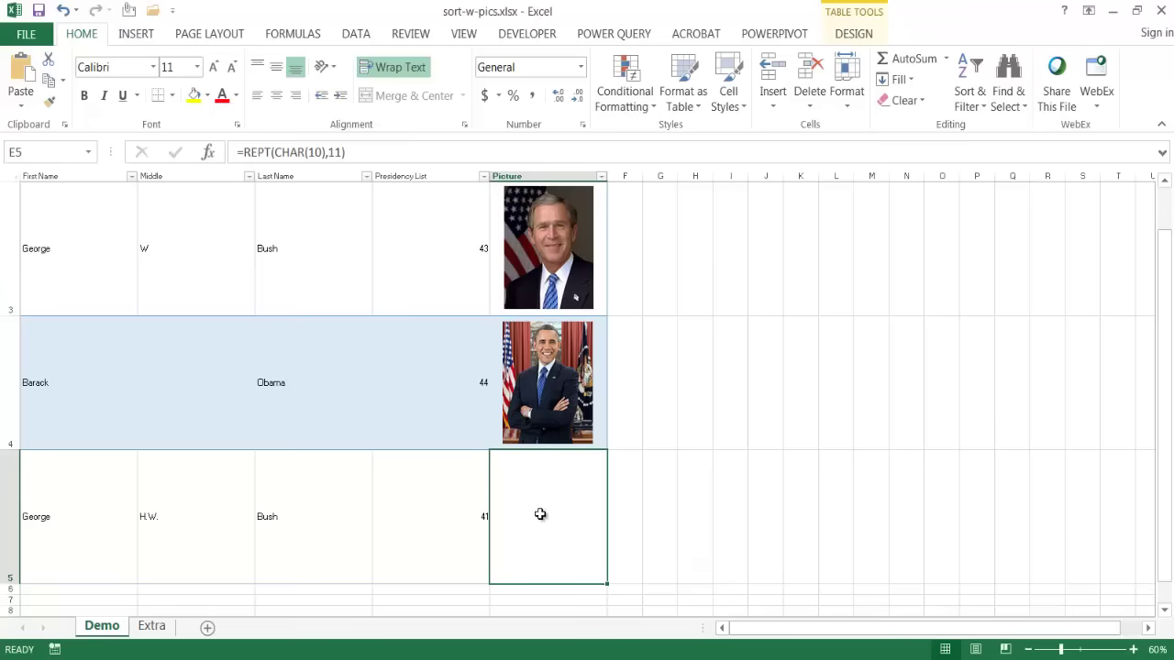
{"action": "left_click", "coordinate": [152, 626]}
{"action": "left_click", "coordinate": [468, 406]}
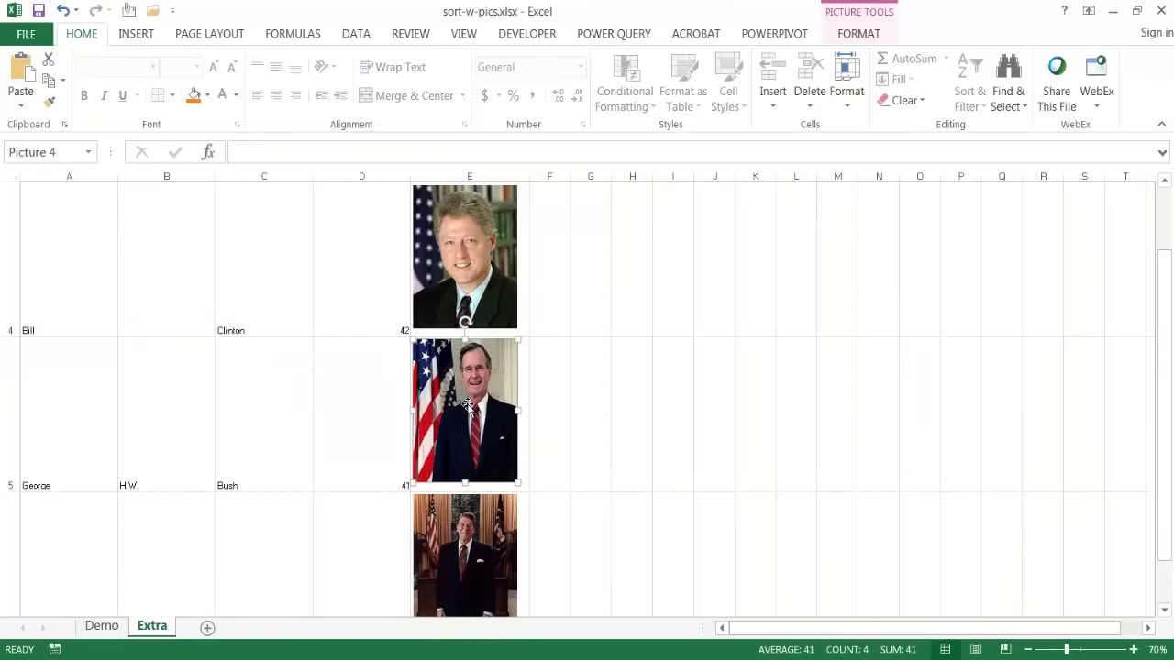
{"action": "left_click", "coordinate": [102, 627]}
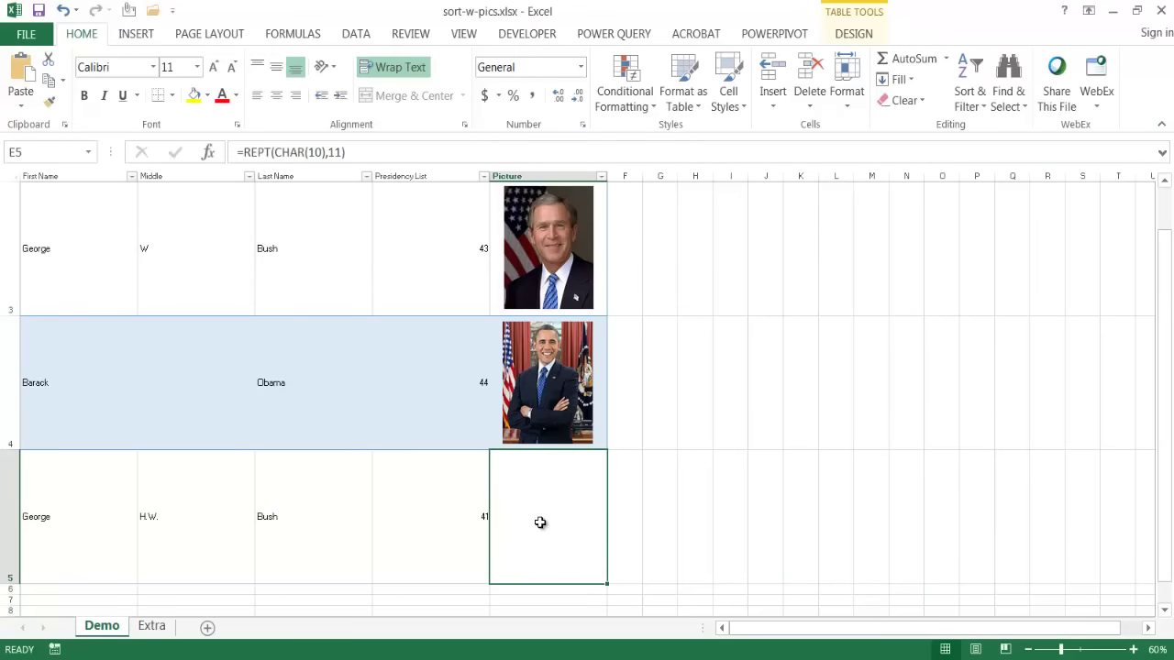
{"action": "key", "text": "ctrl+v"}
{"action": "left_click_drag", "start_coordinate": [540, 522], "coordinate": [551, 516]}
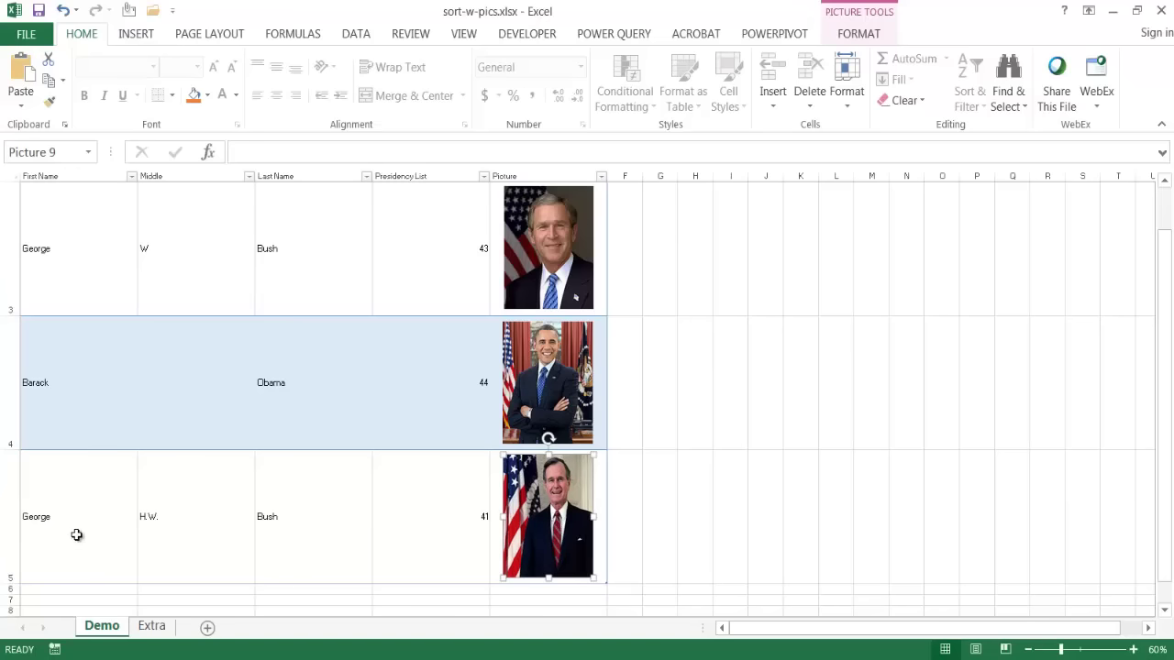
- Copy Ronald Reagan's details in A6:D6 of the Extra sheet and paste them at A6 below the Demo table
{"action": "left_click", "coordinate": [152, 627]}
{"action": "scroll", "coordinate": [354, 521], "scroll_direction": "down", "scroll_amount": 1}
{"action": "scroll", "coordinate": [357, 522], "scroll_direction": "down", "scroll_amount": 2}
{"action": "scroll", "coordinate": [357, 522], "scroll_direction": "up", "scroll_amount": 4}
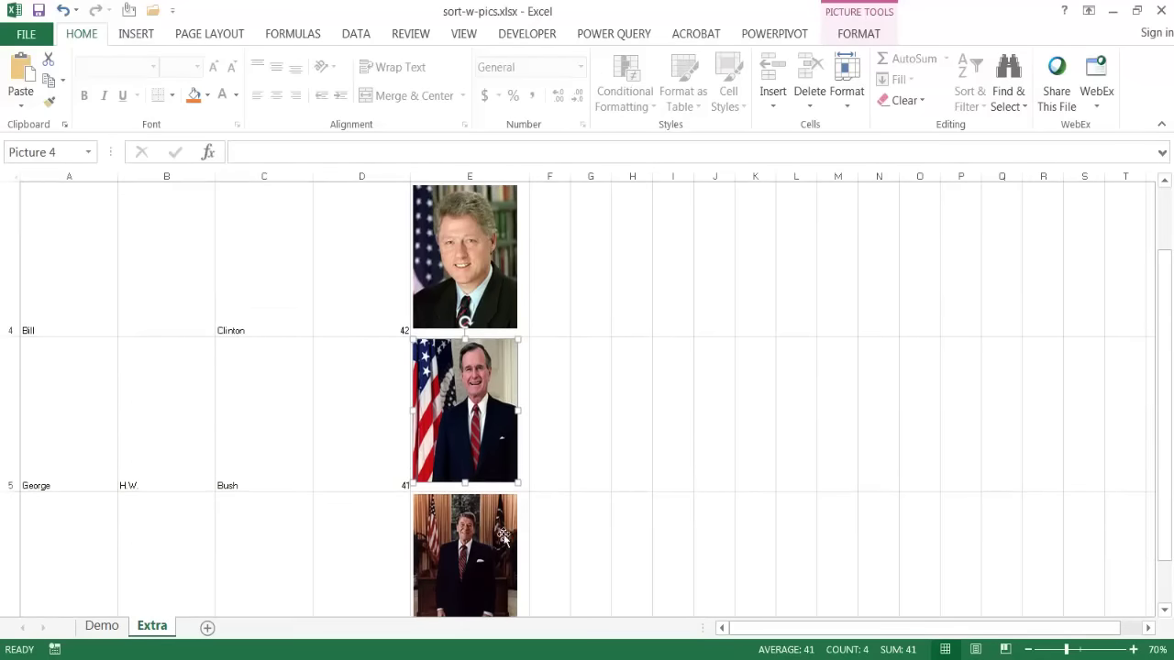
{"action": "left_click_drag", "start_coordinate": [1169, 508], "coordinate": [1167, 530]}
{"action": "left_click_drag", "start_coordinate": [47, 433], "coordinate": [357, 423]}
{"action": "key", "text": "ctrl+c"}
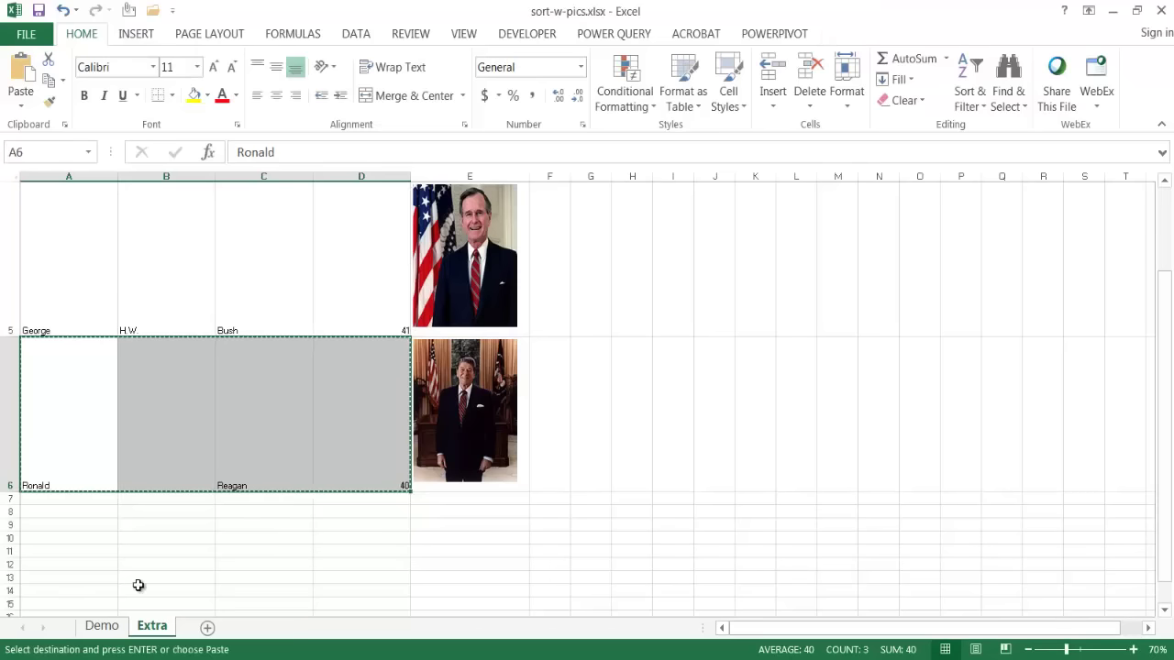
{"action": "left_click", "coordinate": [102, 626]}
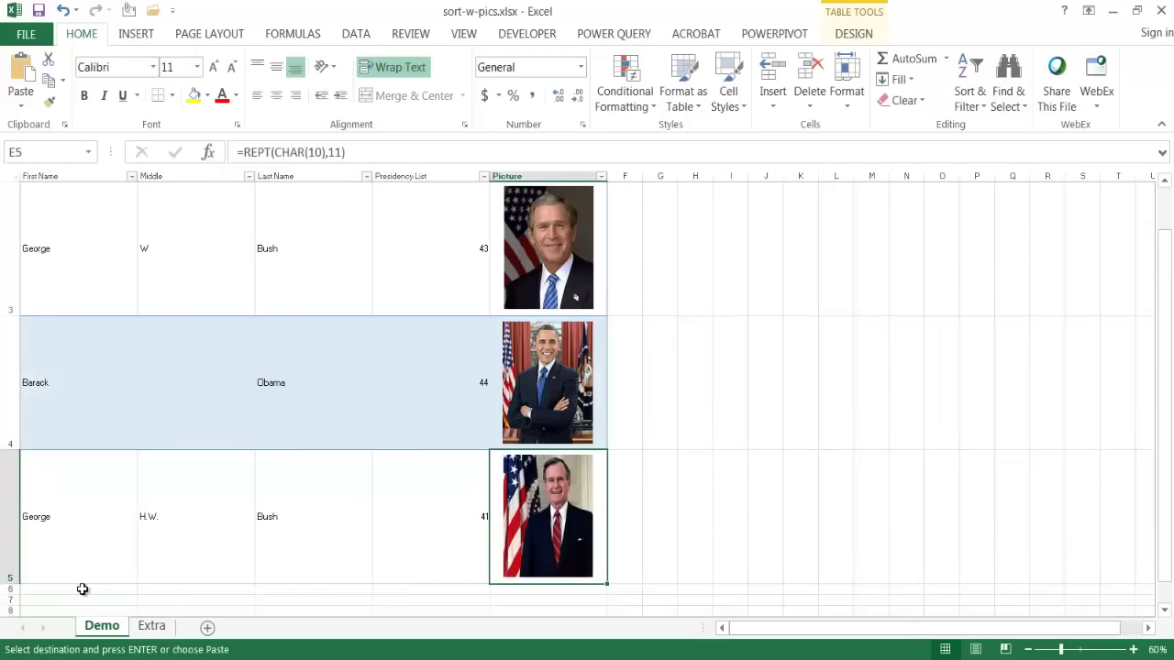
{"action": "left_click", "coordinate": [82, 590]}
{"action": "key", "text": "ctrl+v"}
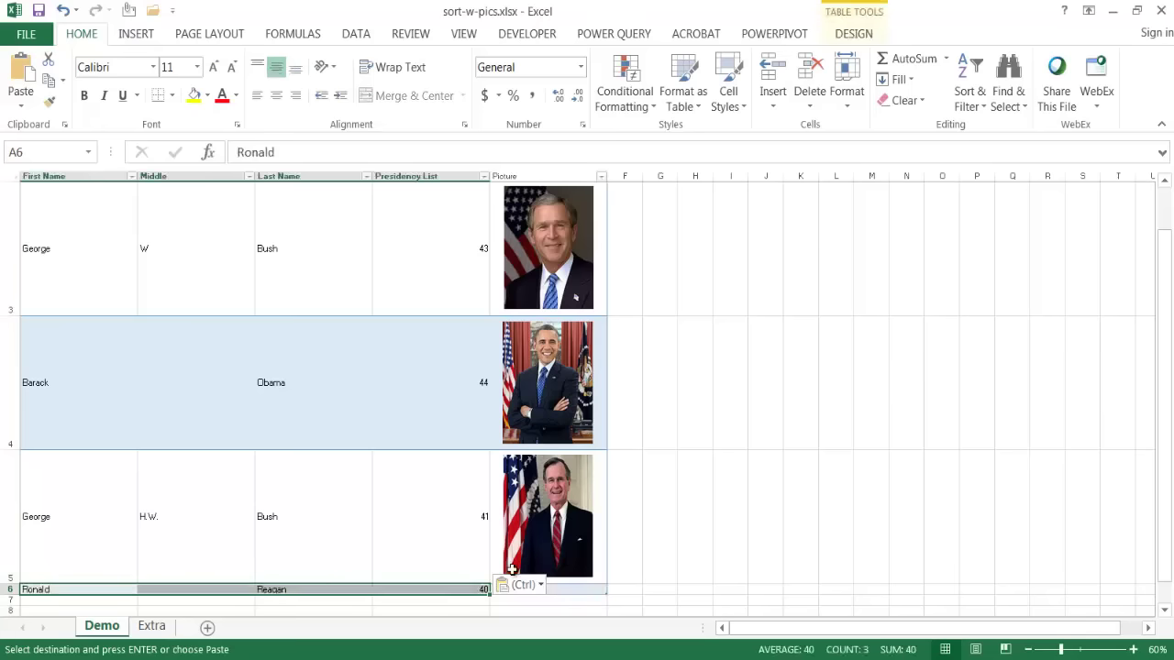
- Check the formula in Picture cell E6 of the Reagan row and cancel the copy selection
{"action": "left_click", "coordinate": [793, 553]}
{"action": "left_click", "coordinate": [561, 588]}
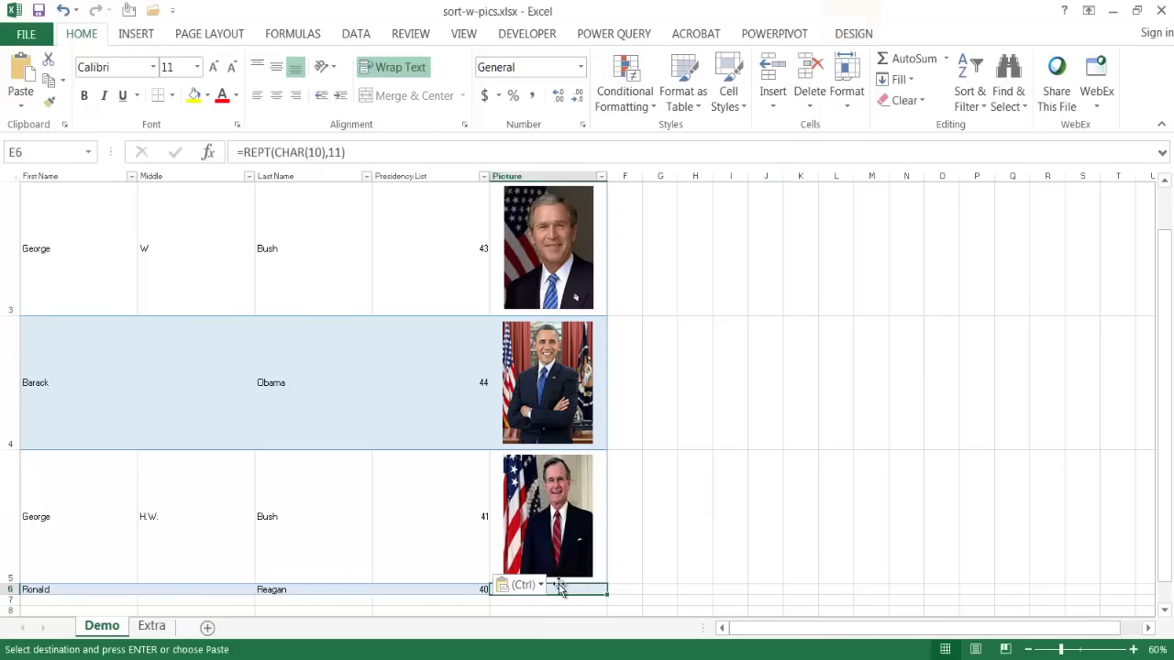
{"action": "key", "text": "Escape"}
{"action": "key", "text": "Right"}
{"action": "key", "text": "Down"}
{"action": "key", "text": "Down"}
{"action": "key", "text": "Down"}
{"action": "key", "text": "Down"}
{"action": "key", "text": "Down"}
{"action": "key", "text": "Down"}
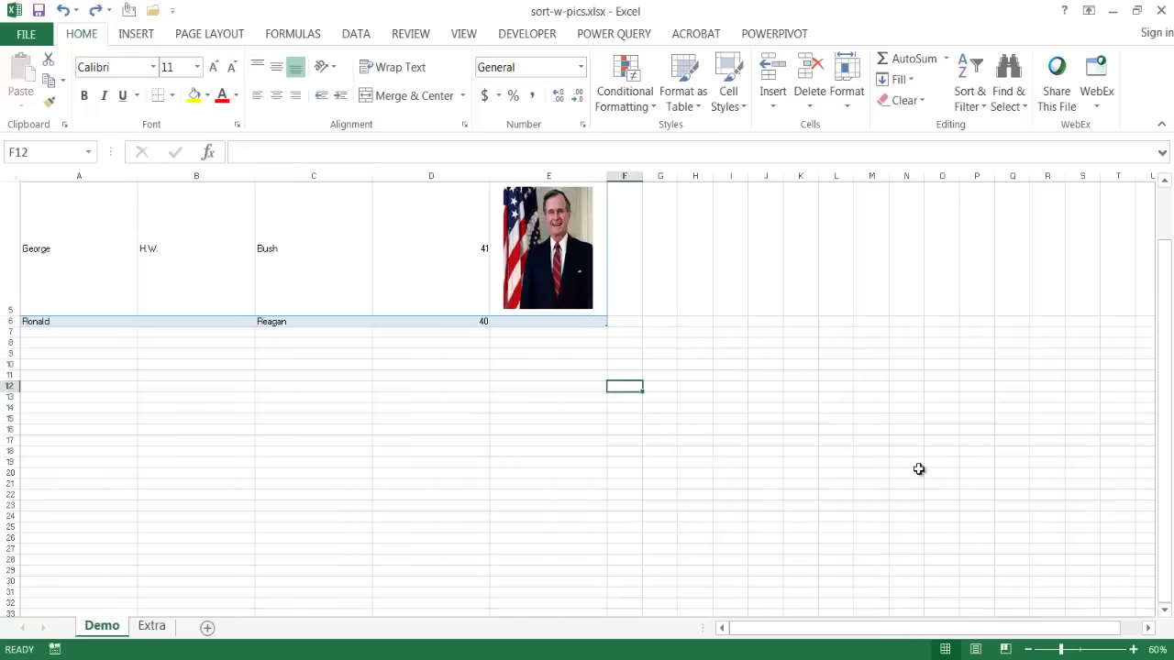
- Compare the wrapping of Picture cells E5 and E6, and apply text wrapping to E6 in the Reagan row
{"action": "left_click", "coordinate": [540, 319]}
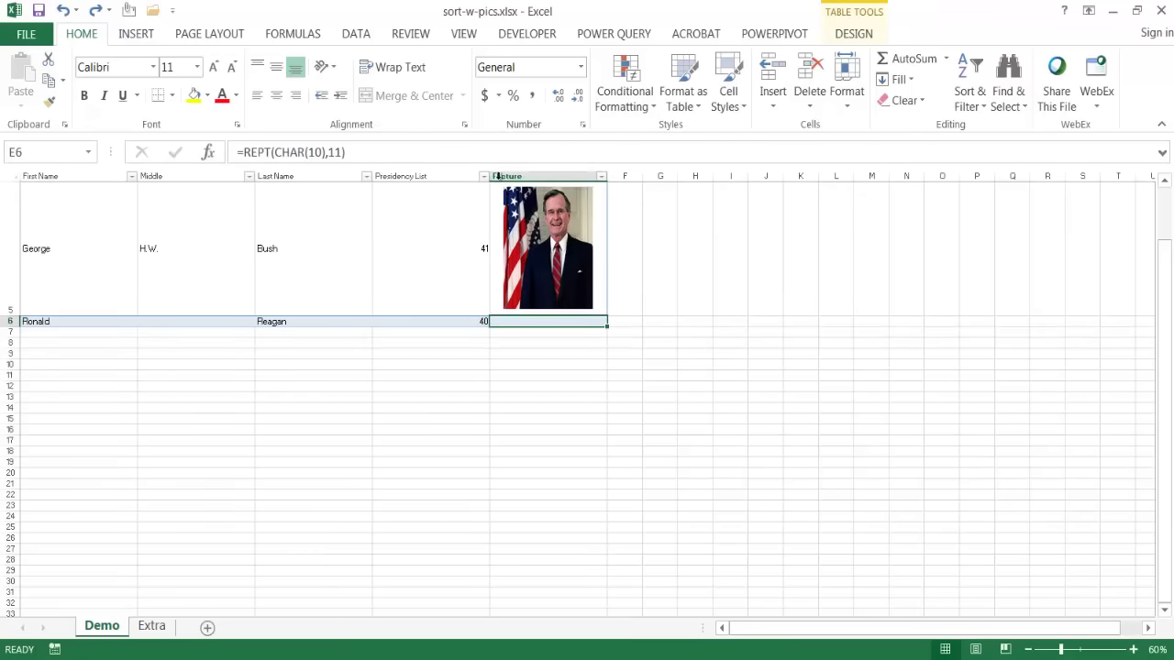
{"action": "left_click", "coordinate": [601, 239]}
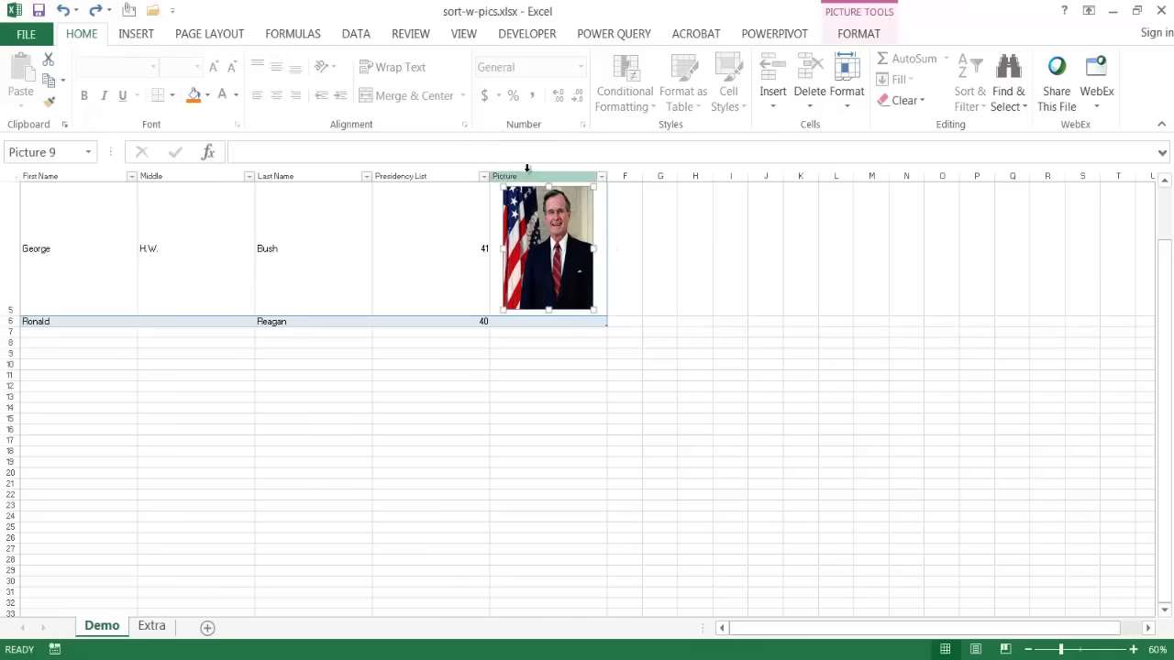
{"action": "left_click", "coordinate": [491, 213]}
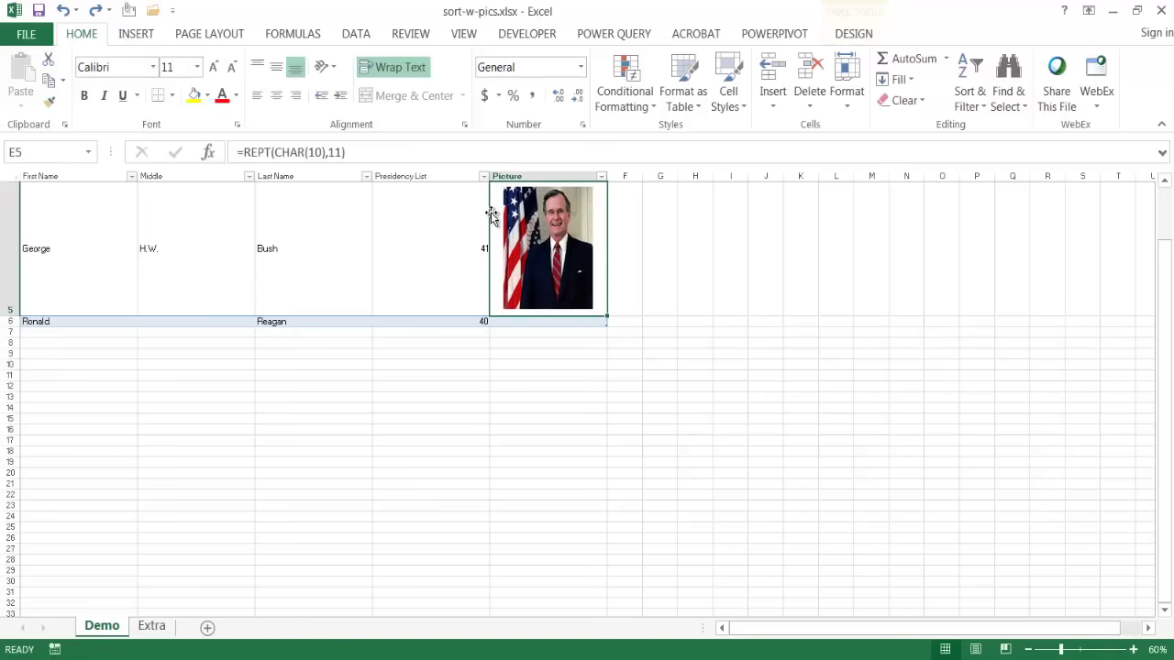
{"action": "left_click", "coordinate": [501, 321]}
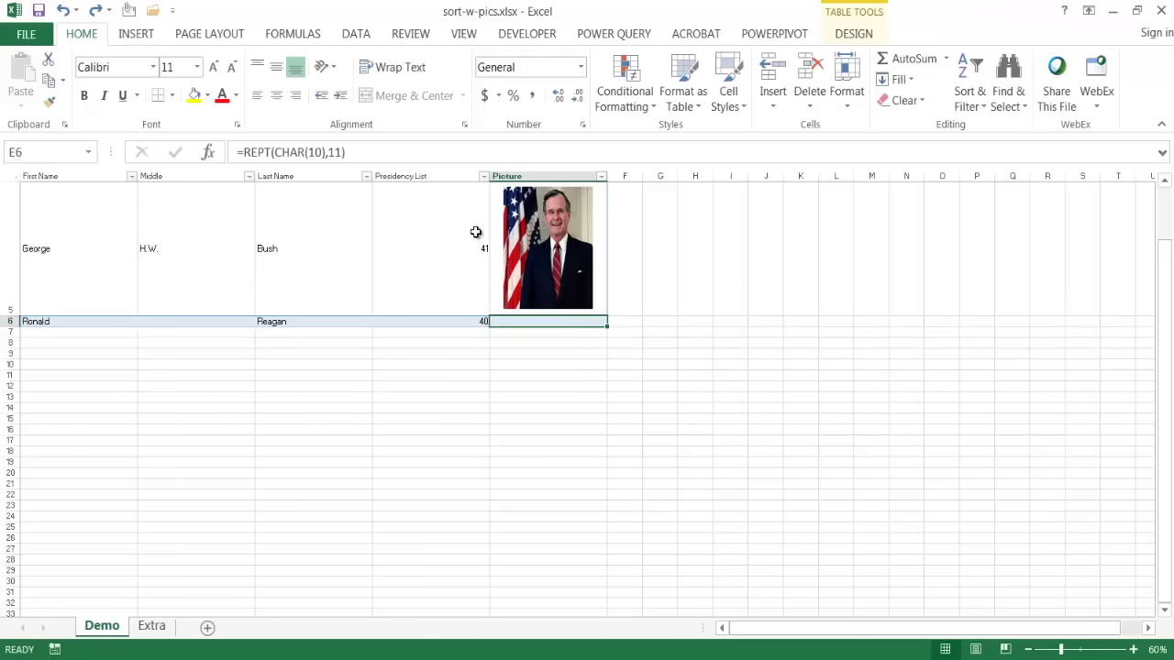
{"action": "left_click", "coordinate": [398, 70]}
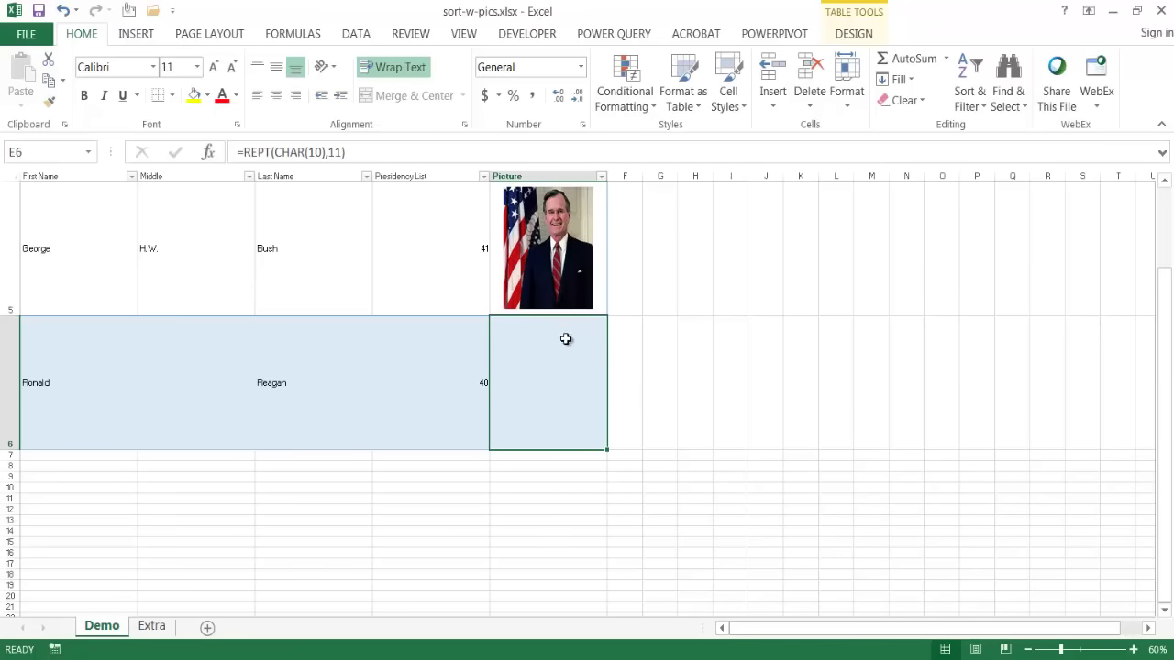
- Copy Ronald Reagan's picture from the Extra sheet and place it inside Picture cell E6 on the Demo sheet
{"action": "left_click", "coordinate": [149, 627]}
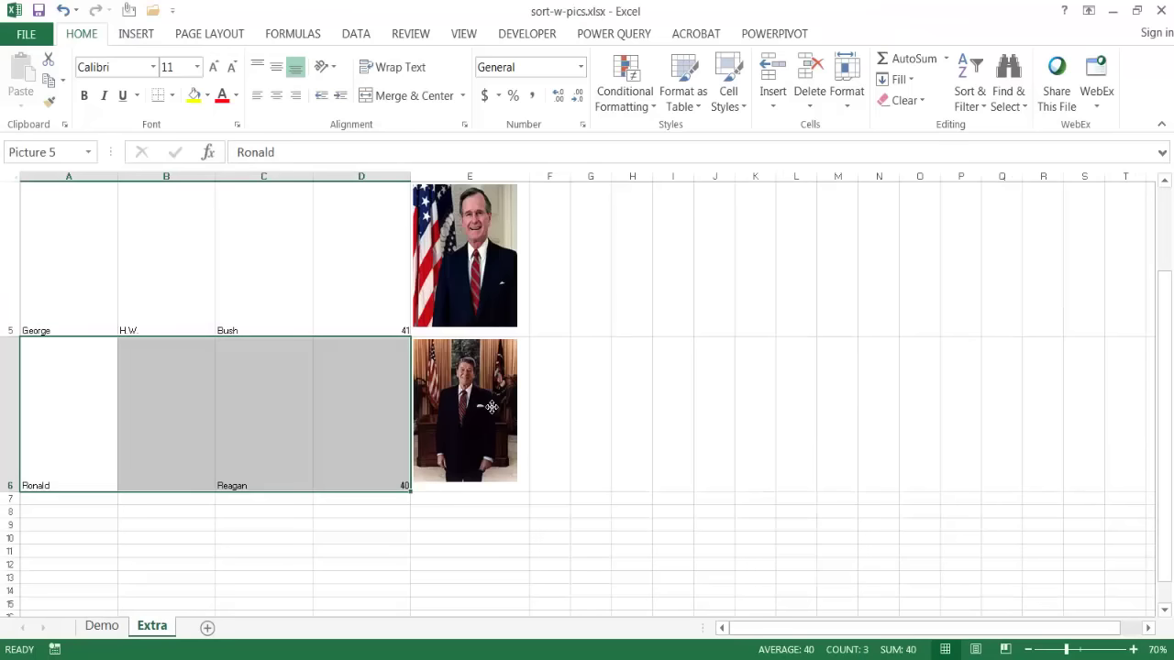
{"action": "left_click", "coordinate": [491, 408]}
{"action": "left_click", "coordinate": [102, 626]}
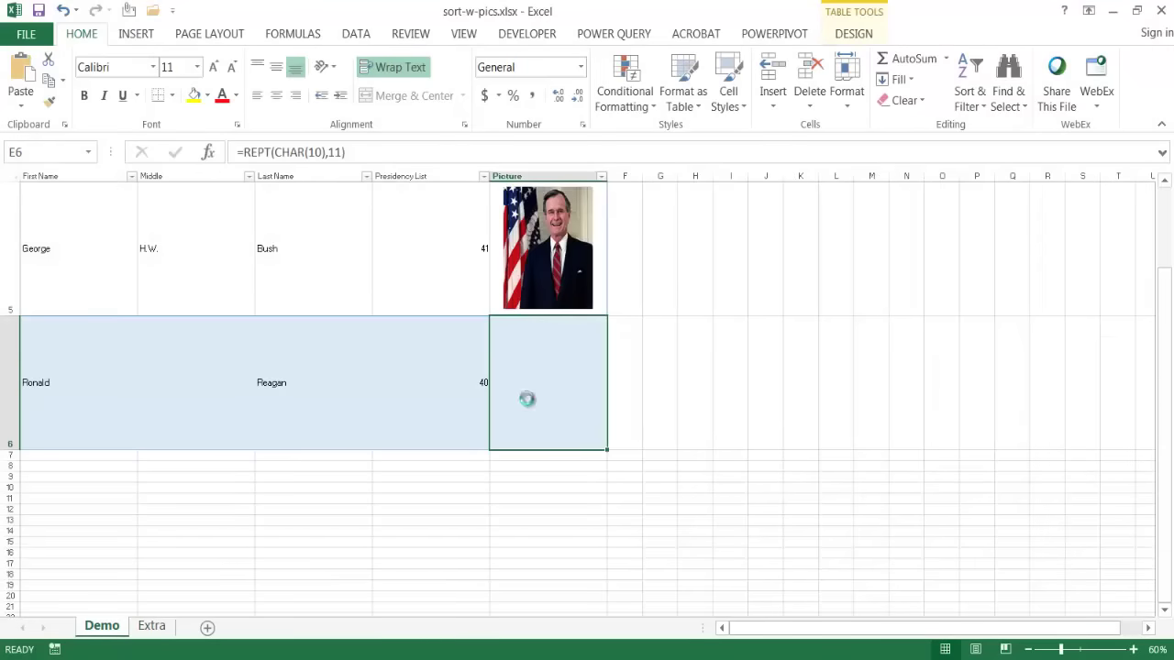
{"action": "key", "text": "ctrl+v"}
{"action": "left_click_drag", "start_coordinate": [527, 397], "coordinate": [545, 394]}
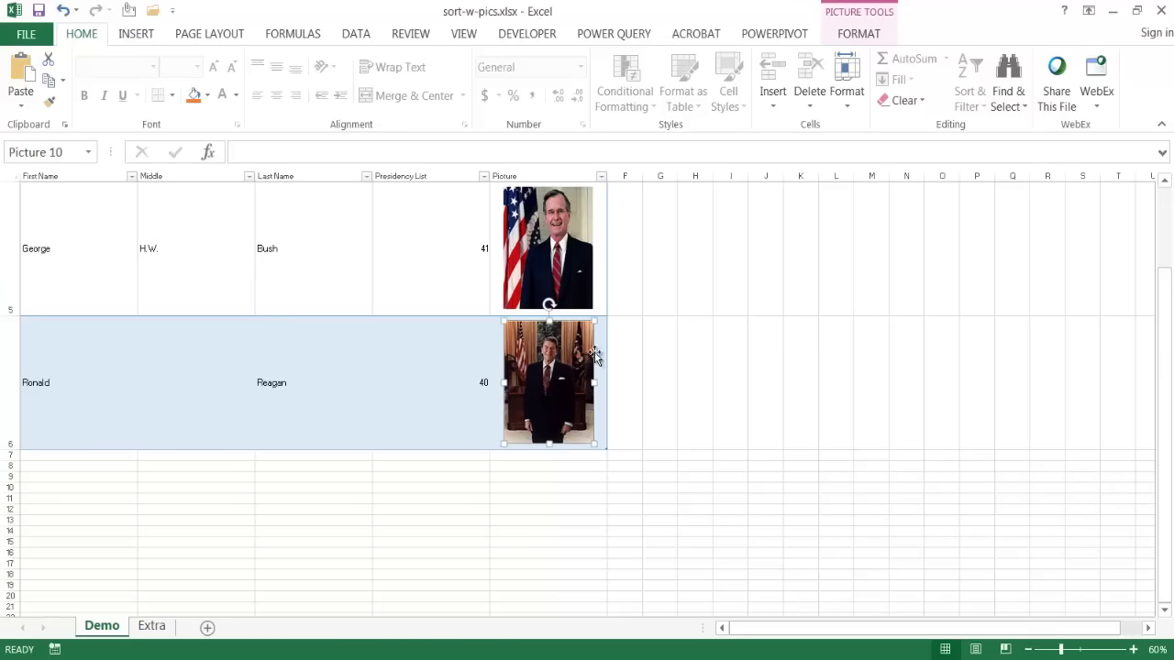
- Select all data cells of the Picture column, E2:E6, and toggle text wrapping off and back on
{"action": "left_click", "coordinate": [603, 290]}
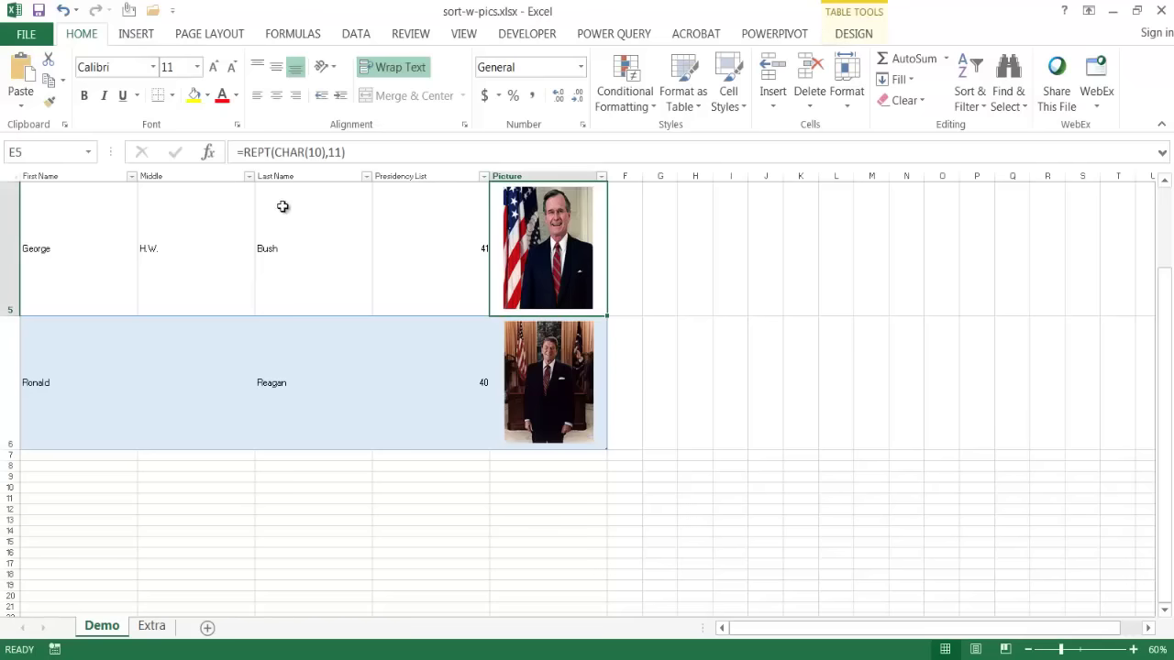
{"action": "left_click", "coordinate": [600, 369]}
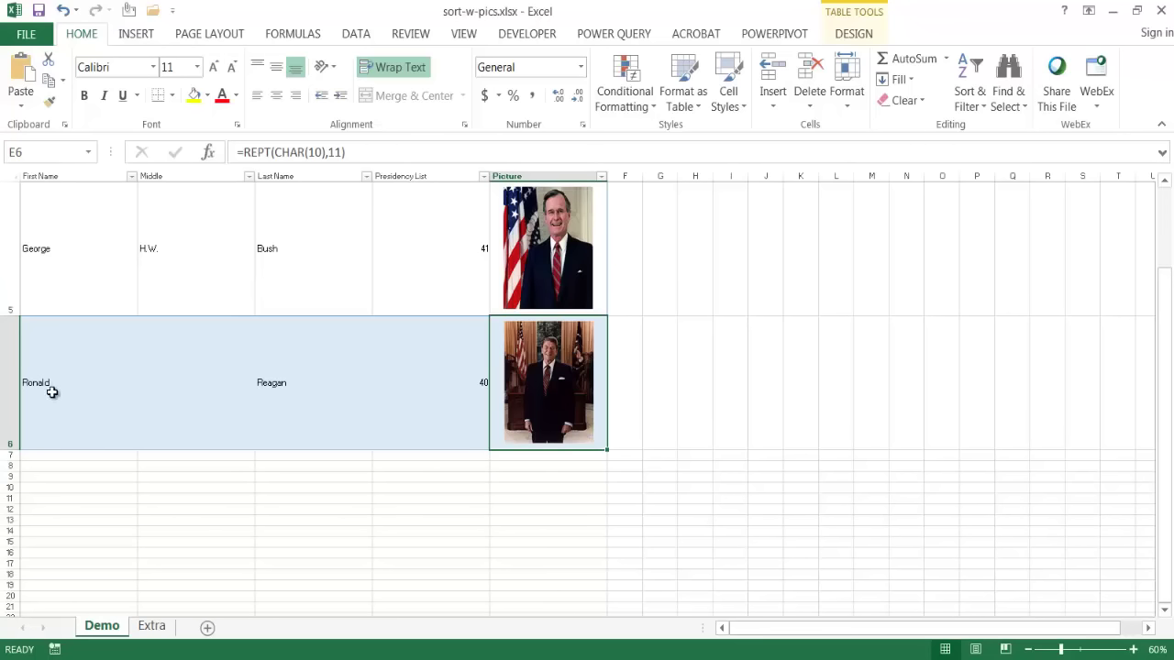
{"action": "left_click", "coordinate": [573, 170]}
{"action": "left_click", "coordinate": [373, 71]}
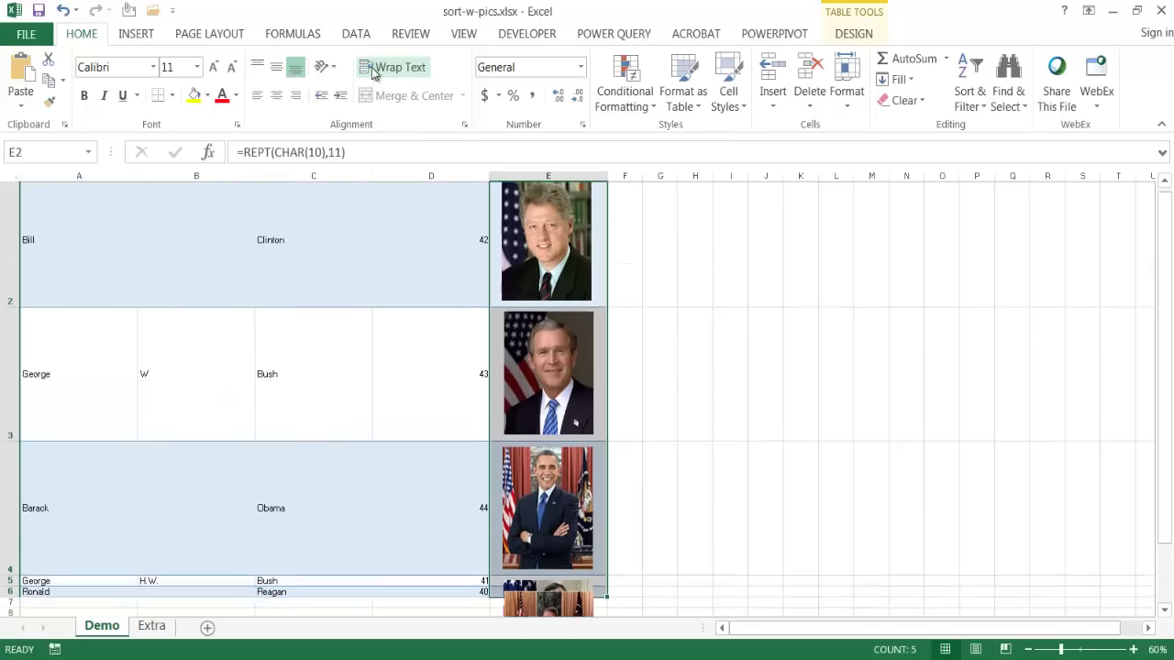
{"action": "left_click", "coordinate": [410, 73]}
{"action": "left_click", "coordinate": [412, 70]}
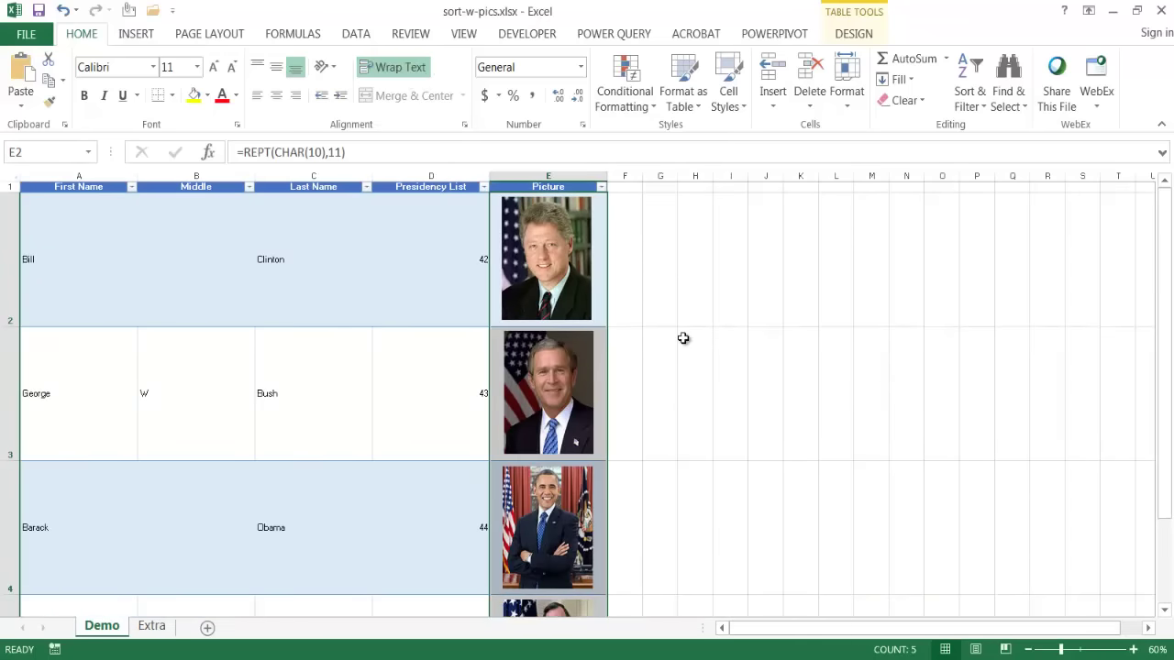
- Sort the presidents table by Presidency List from smallest to largest and check the pictures against their rows
{"action": "scroll", "coordinate": [683, 338], "scroll_direction": "down", "scroll_amount": 1}
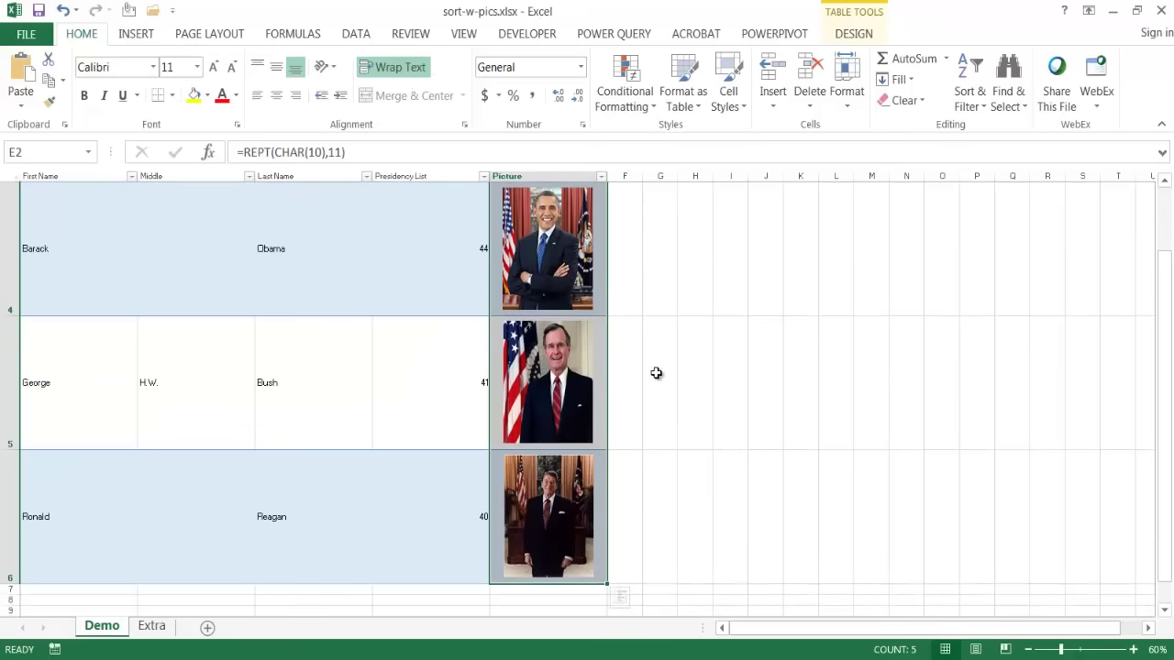
{"action": "scroll", "coordinate": [655, 372], "scroll_direction": "up", "scroll_amount": 1}
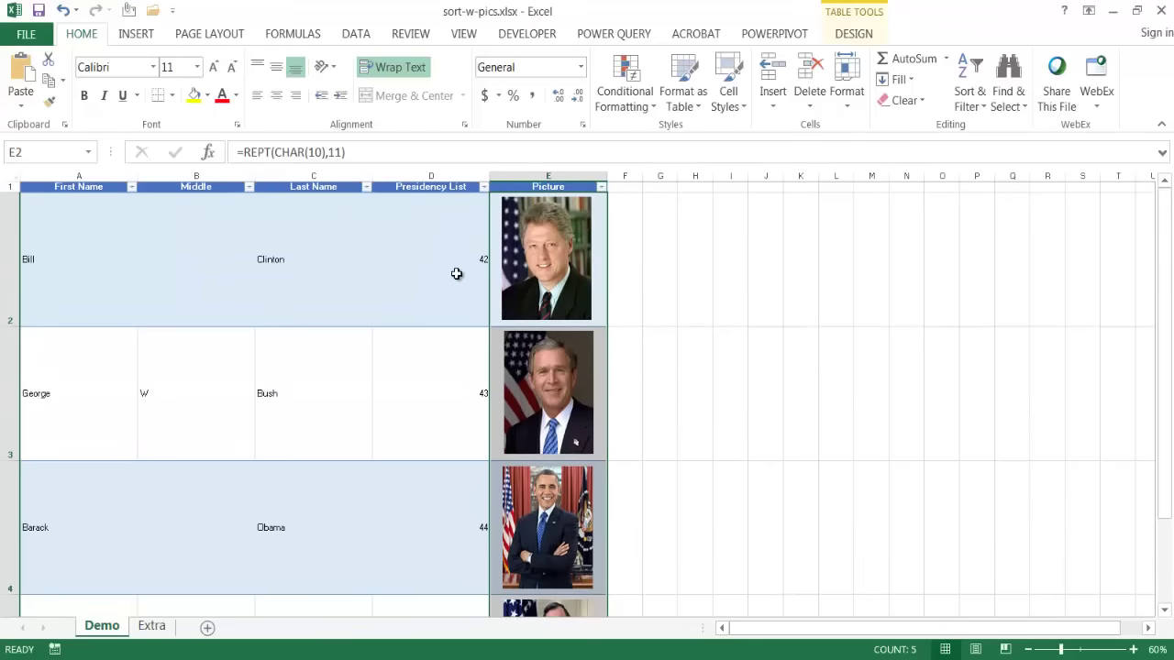
{"action": "scroll", "coordinate": [413, 383], "scroll_direction": "down", "scroll_amount": 1}
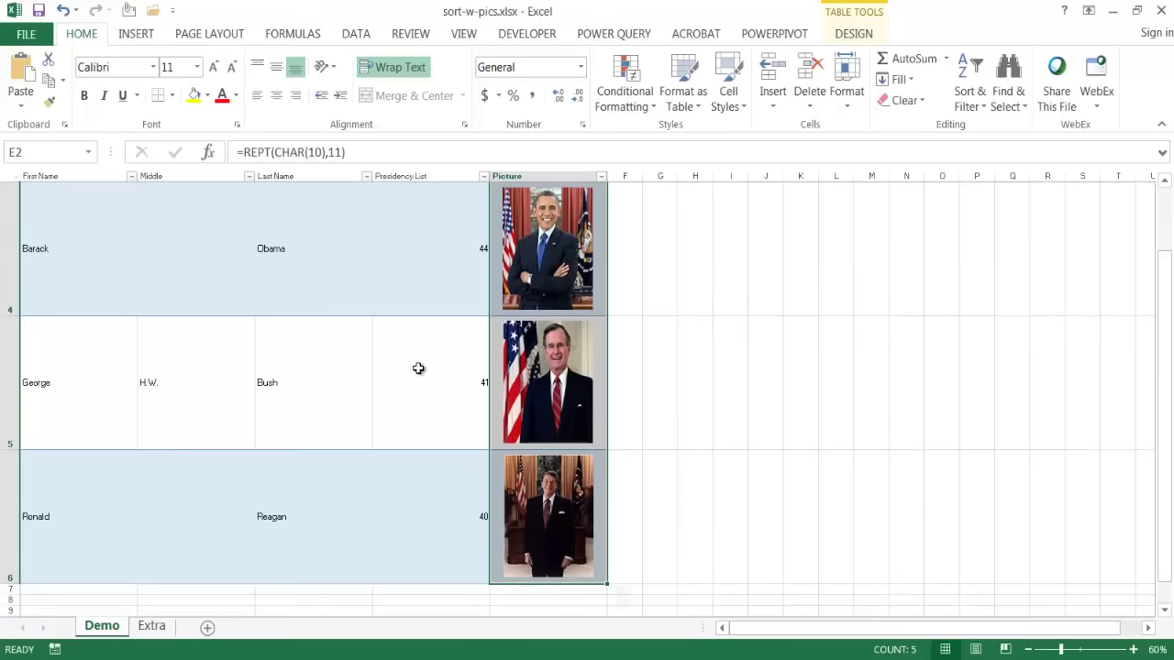
{"action": "scroll", "coordinate": [679, 292], "scroll_direction": "up", "scroll_amount": 1}
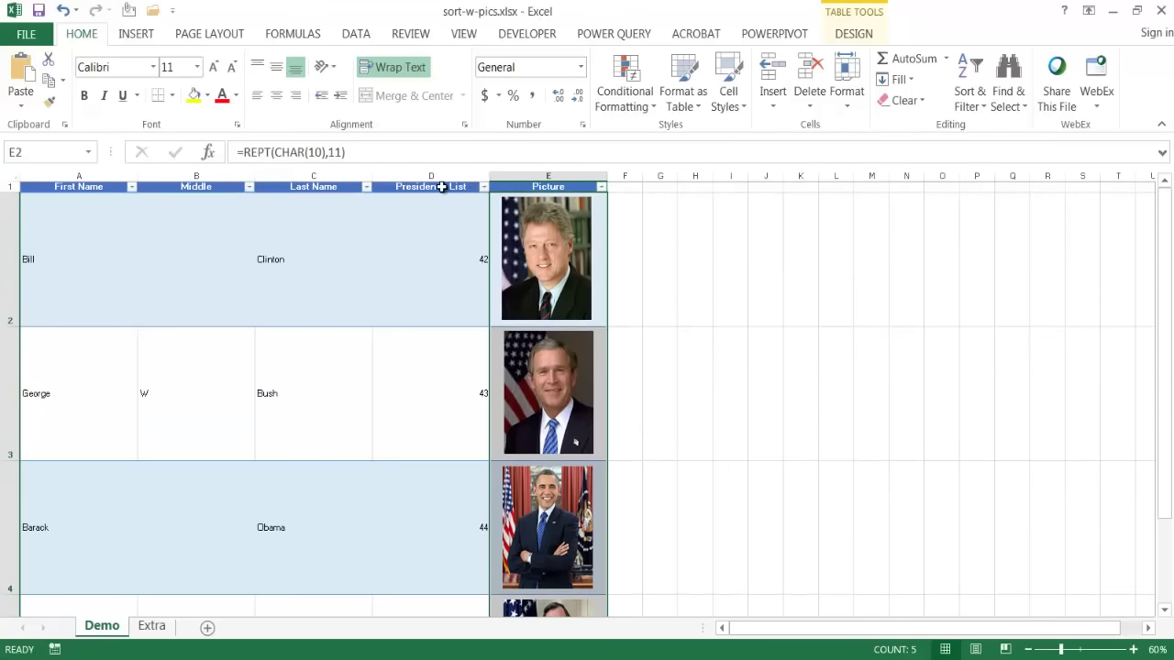
{"action": "left_click", "coordinate": [484, 187]}
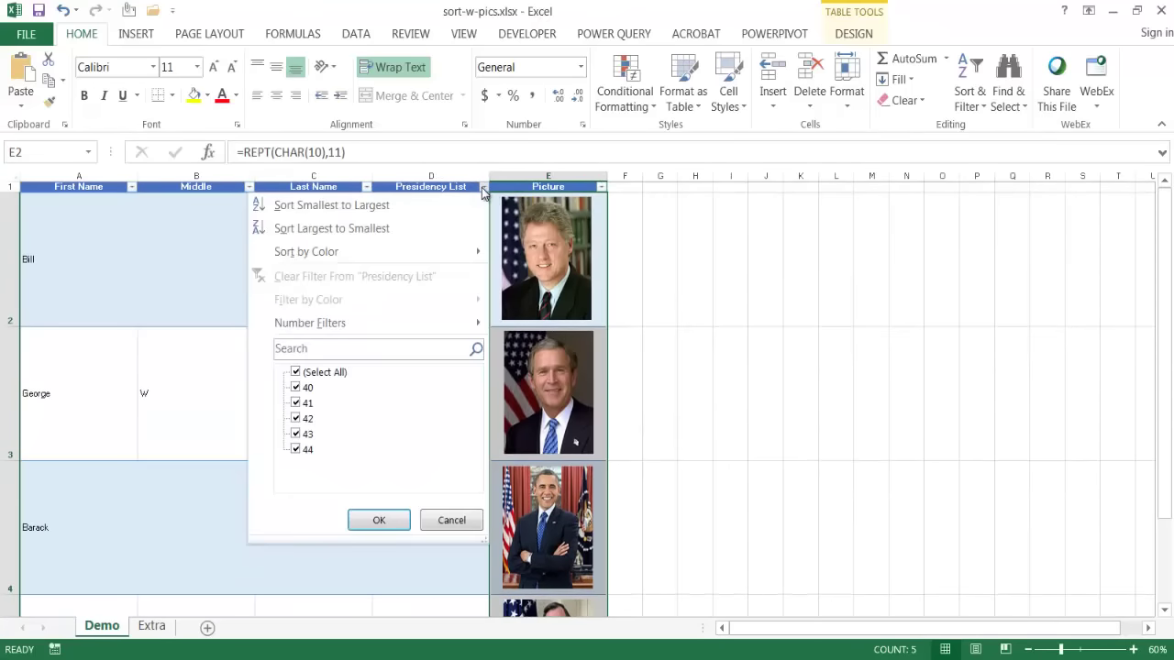
{"action": "left_click", "coordinate": [411, 213]}
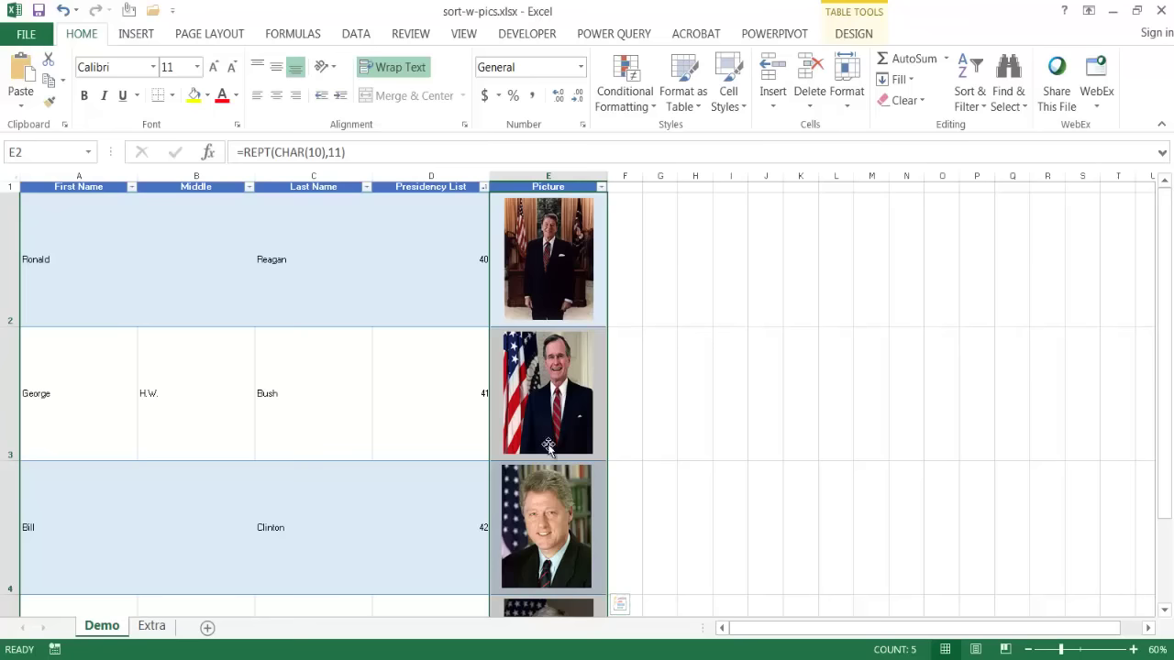
{"action": "scroll", "coordinate": [752, 459], "scroll_direction": "down", "scroll_amount": 2}
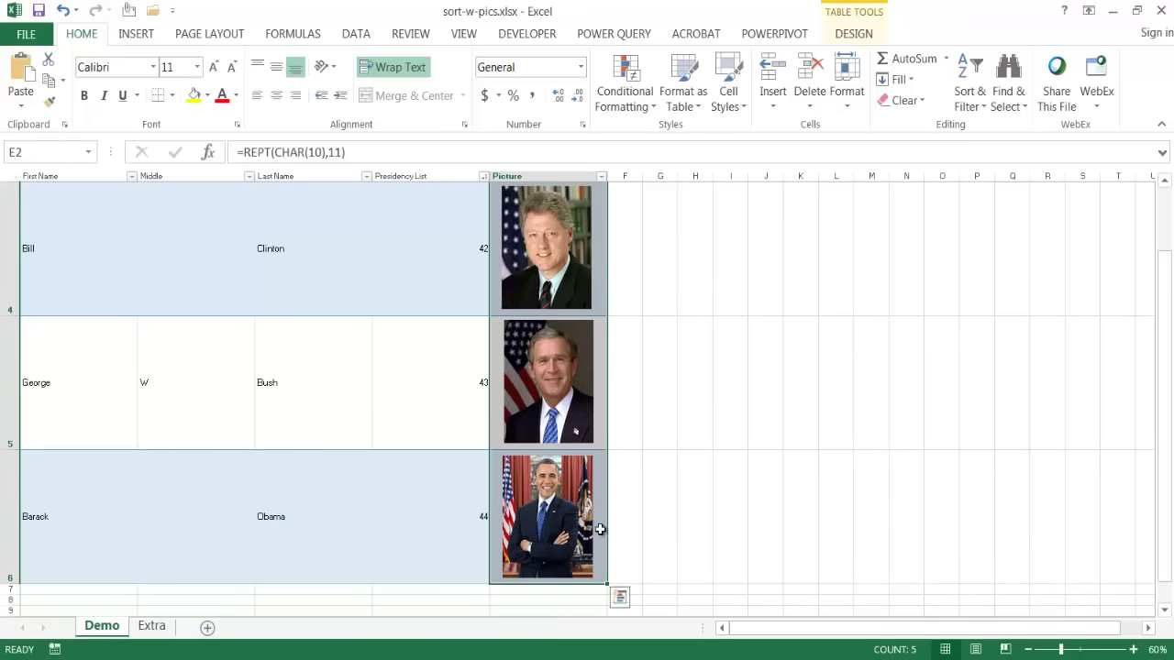
{"action": "scroll", "coordinate": [751, 511], "scroll_direction": "up", "scroll_amount": 2}
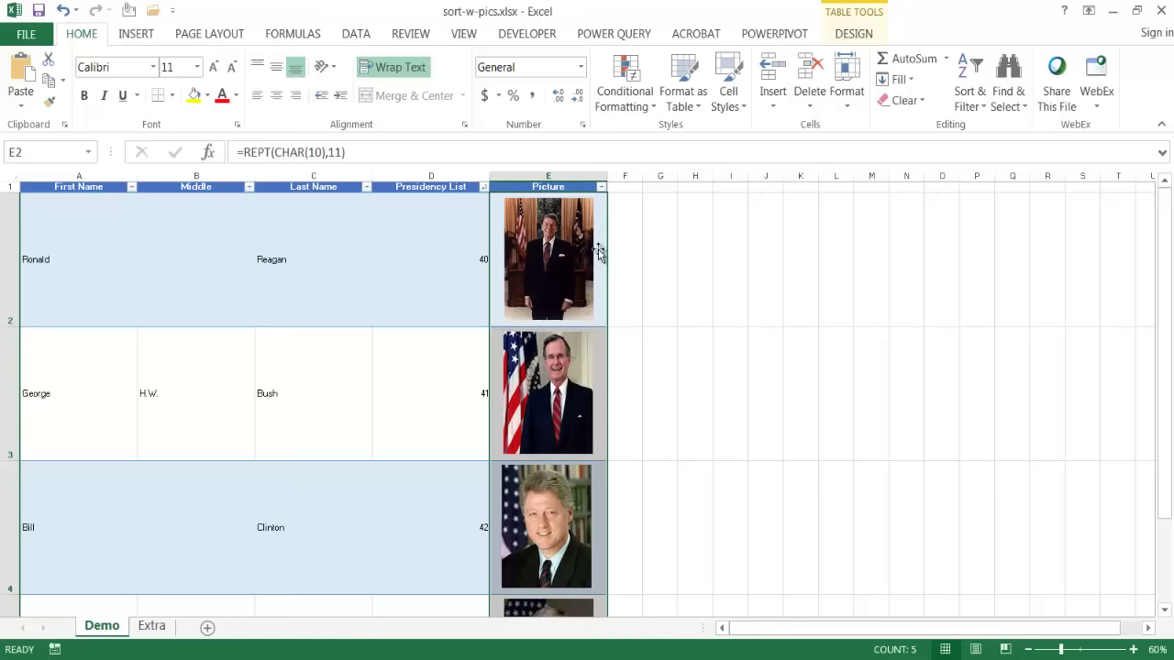
- Sort the presidents table by Presidency List from largest to smallest and check the pictures against their rows
{"action": "left_click", "coordinate": [484, 187]}
{"action": "left_click", "coordinate": [358, 230]}
{"action": "scroll", "coordinate": [807, 342], "scroll_direction": "down", "scroll_amount": 2}
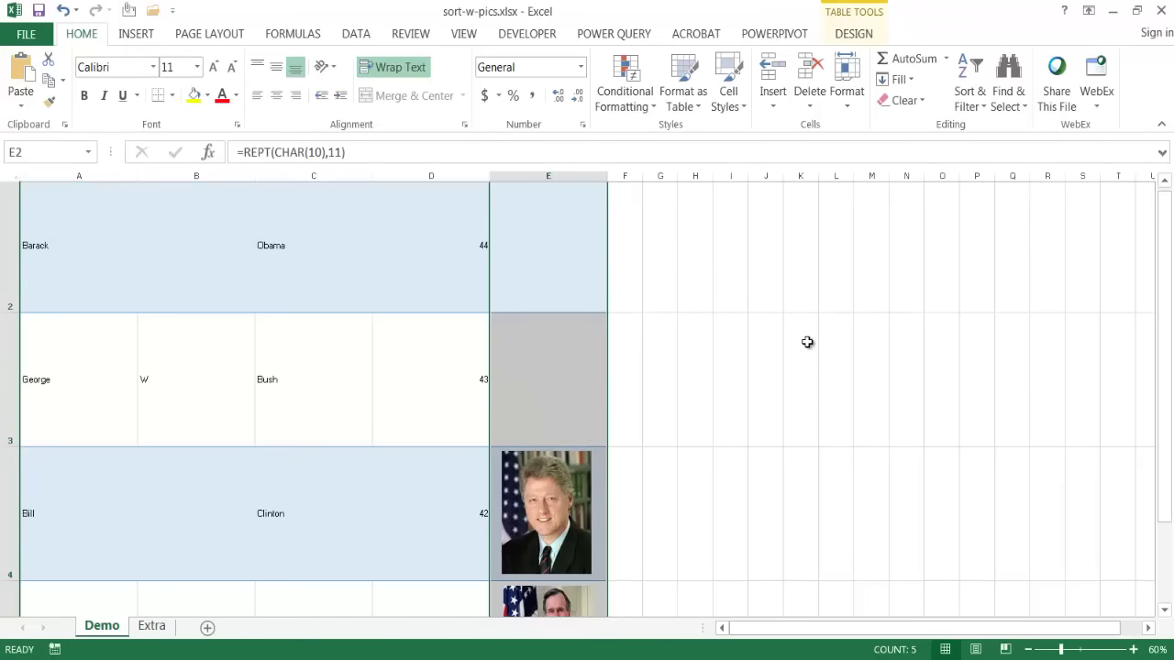
{"action": "scroll", "coordinate": [807, 342], "scroll_direction": "up", "scroll_amount": 2}
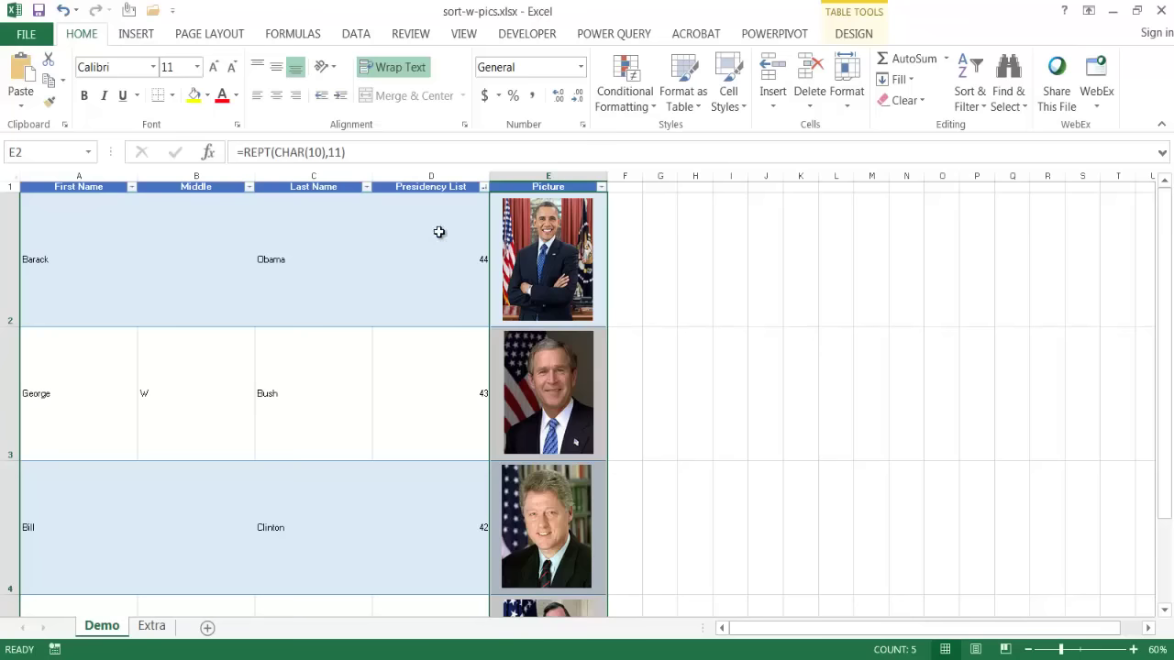
{"action": "scroll", "coordinate": [751, 546], "scroll_direction": "down", "scroll_amount": 2}
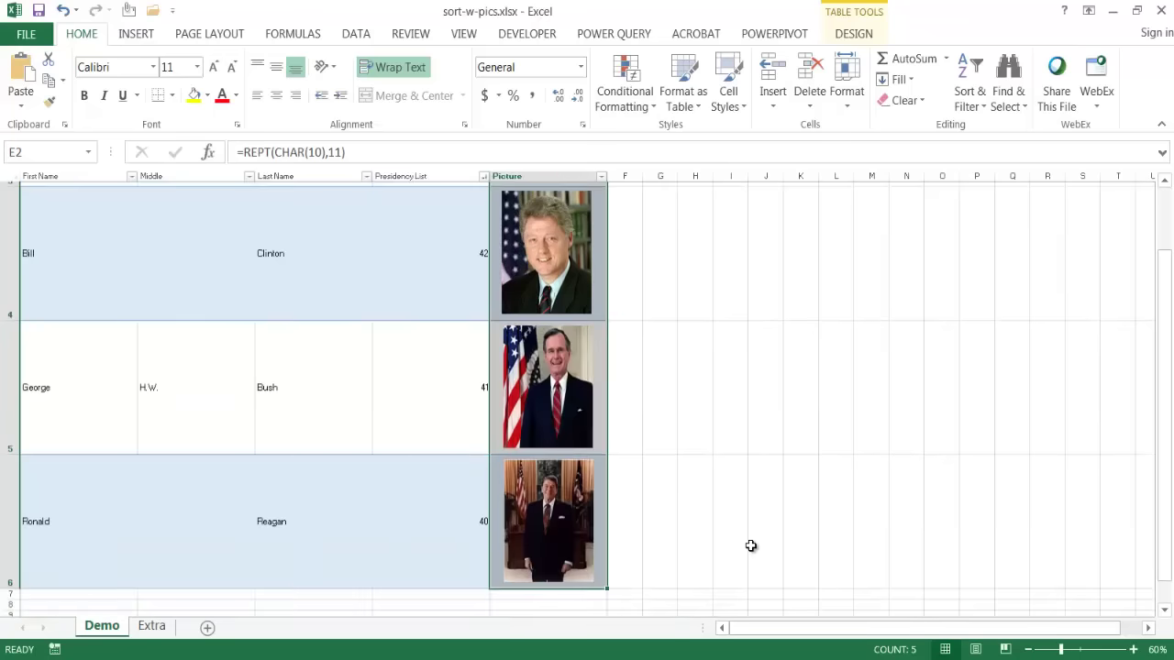
{"action": "scroll", "coordinate": [750, 546], "scroll_direction": "up", "scroll_amount": 2}
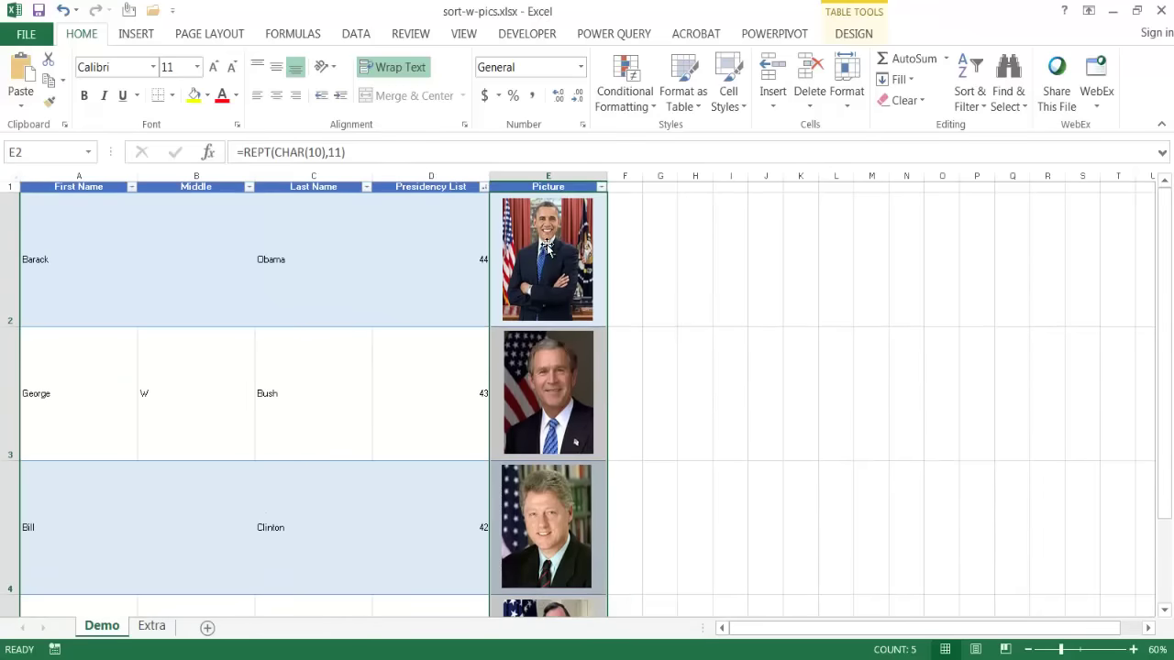